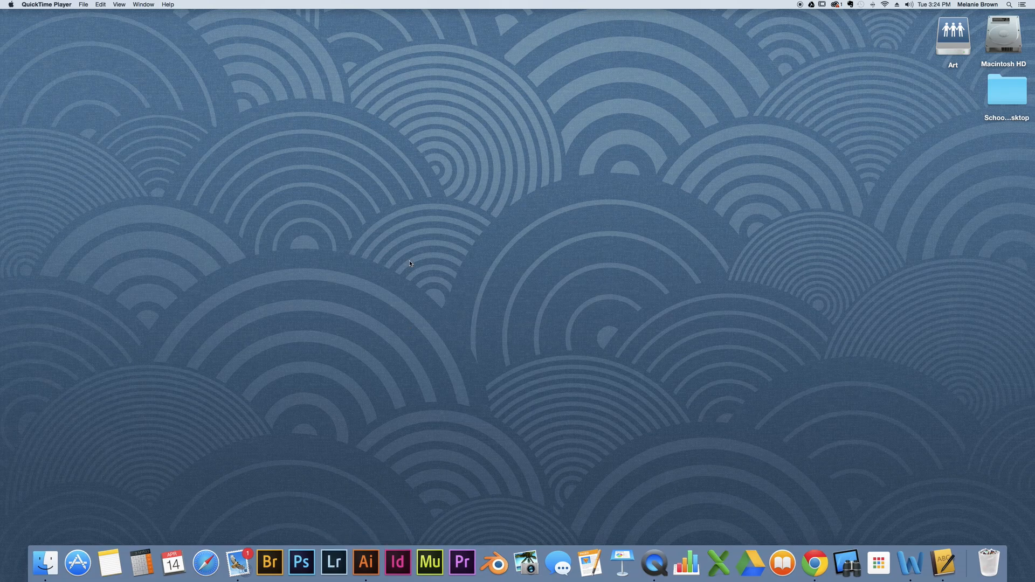
Look up Adobe Illustrator CC 2014 in the Applications folder, close the folder window, and switch to Illustrator.
{"action": "left_click", "coordinate": [105, 4]}
{"action": "left_click", "coordinate": [122, 119]}
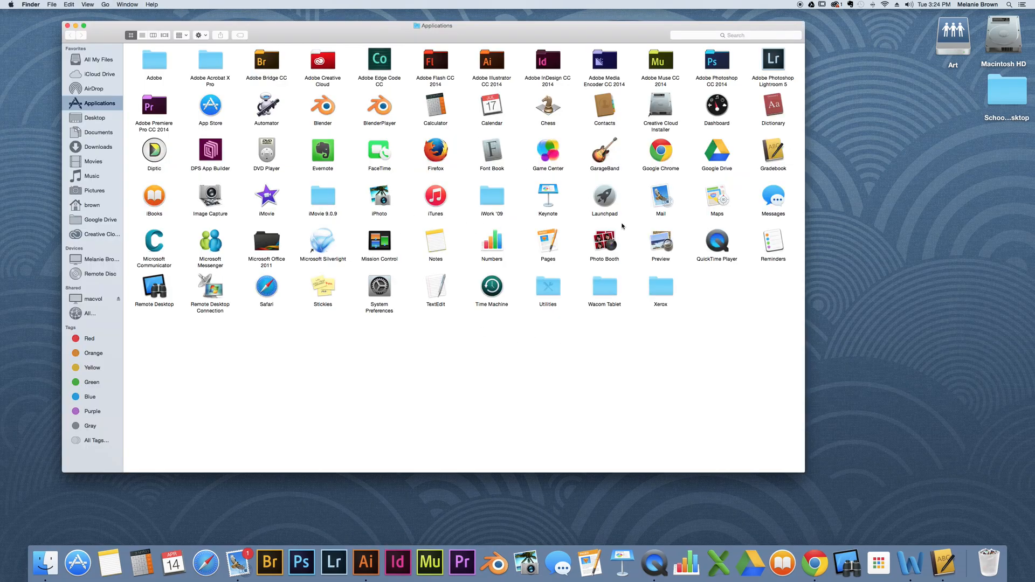
{"action": "double_click", "coordinate": [492, 61]}
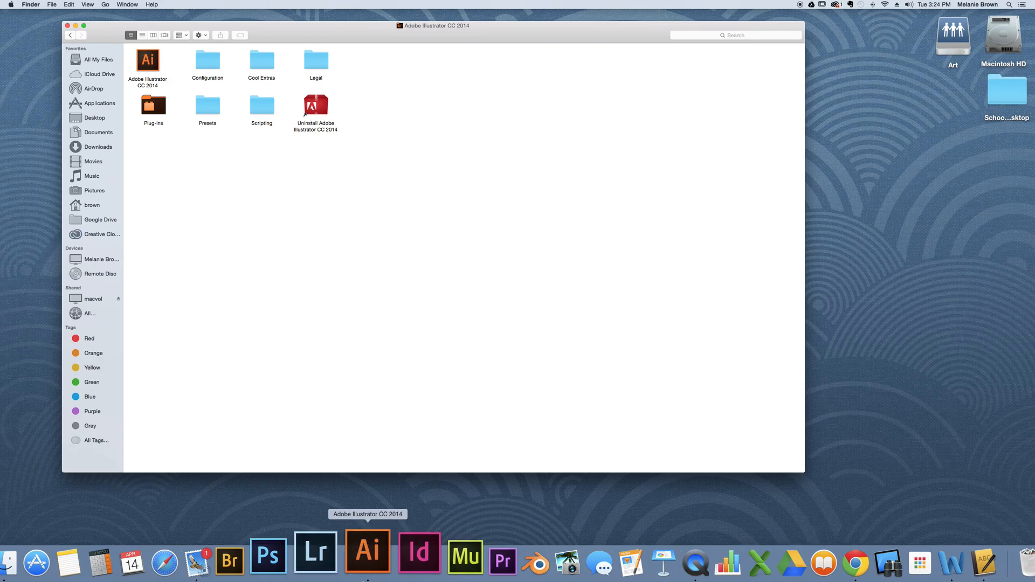
{"action": "left_click", "coordinate": [67, 25]}
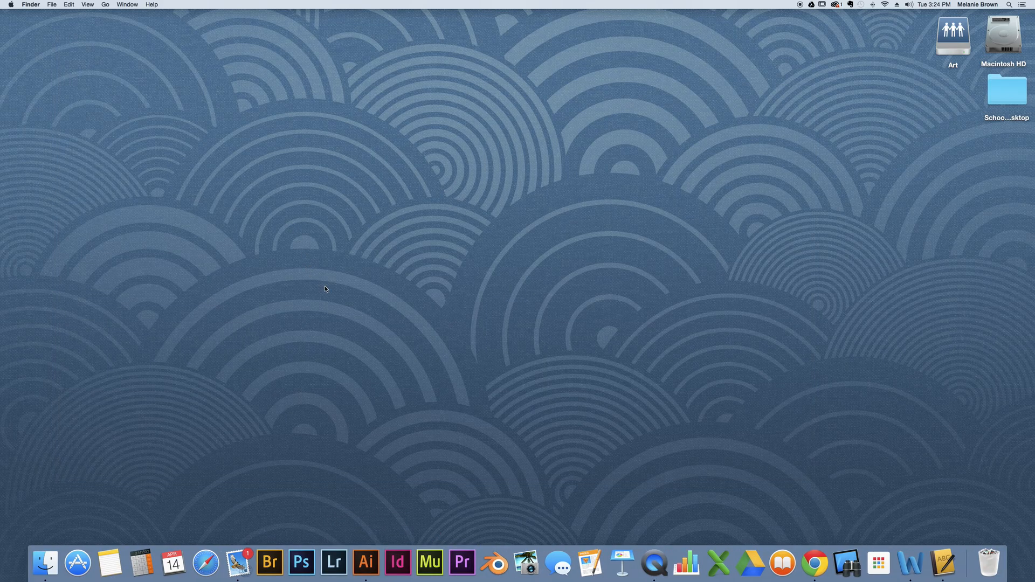
{"action": "left_click", "coordinate": [366, 561]}
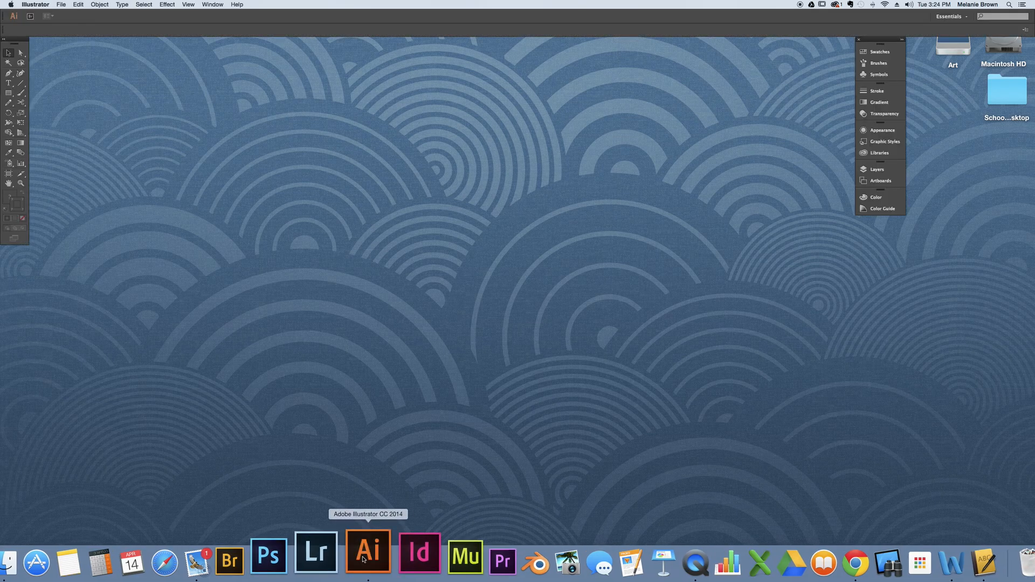
Reposition the floating panel group toward the middle of the workspace and shift the Tools panel inward.
{"action": "left_click_drag", "start_coordinate": [874, 43], "coordinate": [676, 43]}
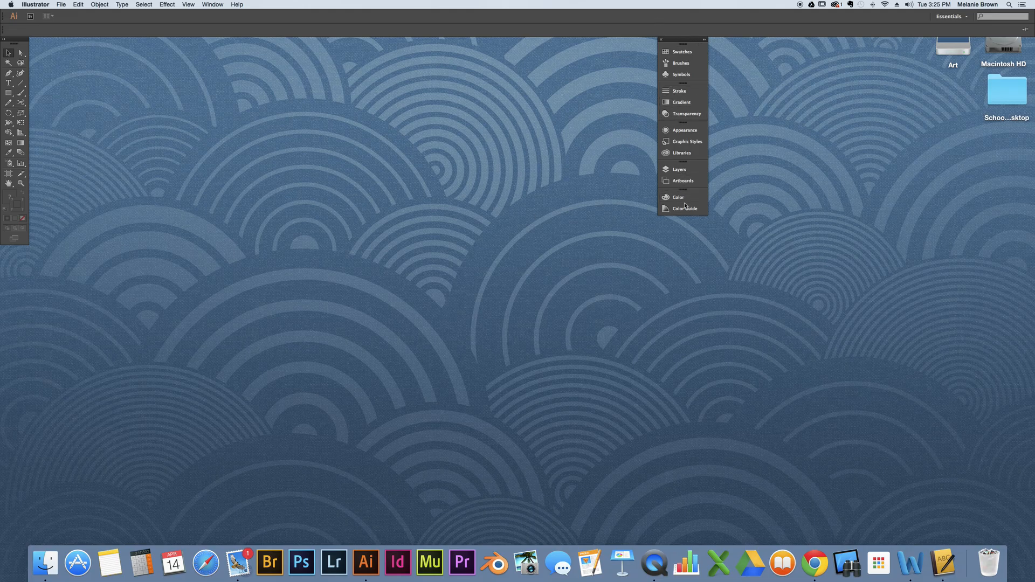
{"action": "mouse_move", "coordinate": [706, 57]}
{"action": "left_mouse_down"}
{"action": "mouse_move", "coordinate": [674, 56]}
{"action": "mouse_move", "coordinate": [707, 59]}
{"action": "left_mouse_up"}
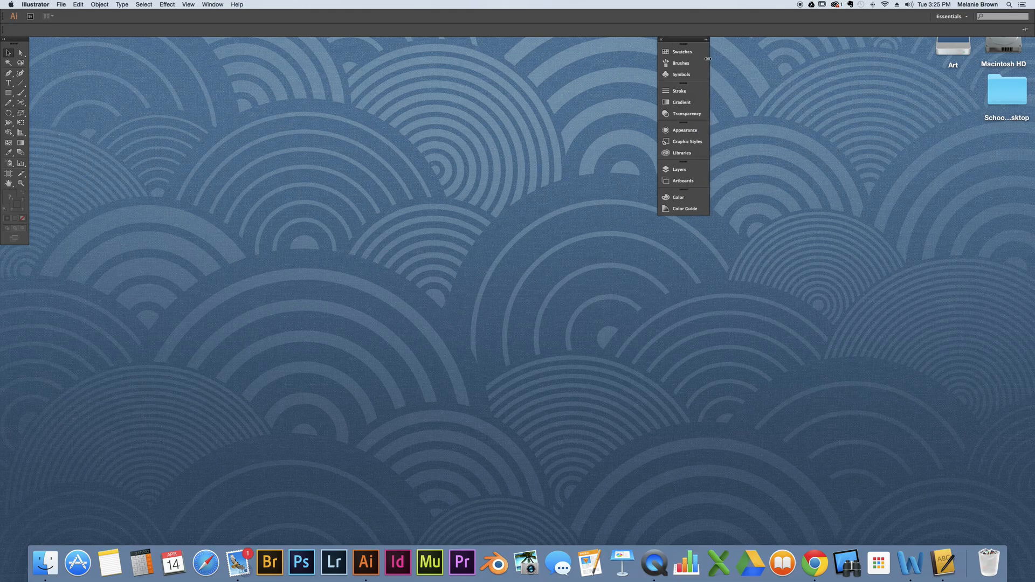
{"action": "left_click_drag", "start_coordinate": [27, 38], "coordinate": [73, 40]}
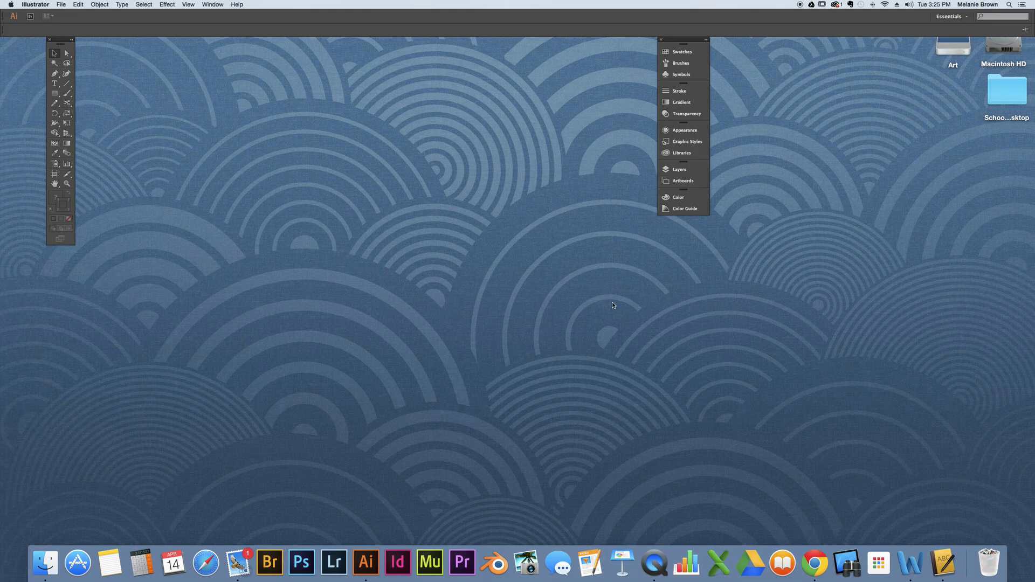
Create a new document, naming it with the account owner's surname followed by "#12.ai".
{"action": "key", "text": "super+n"}
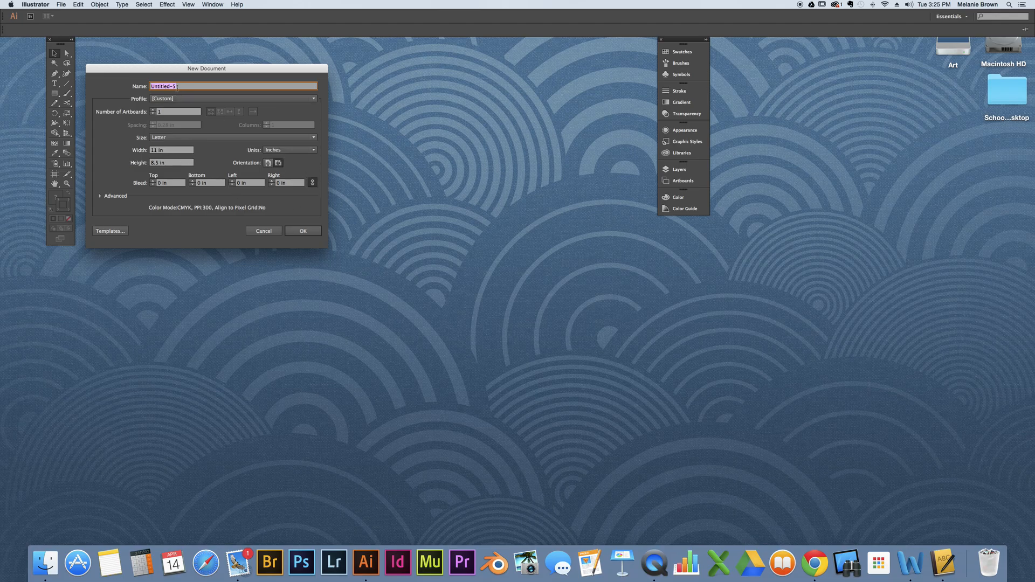
{"action": "type", "text": "brown#12.ai"}
{"action": "left_click", "coordinate": [303, 232]}
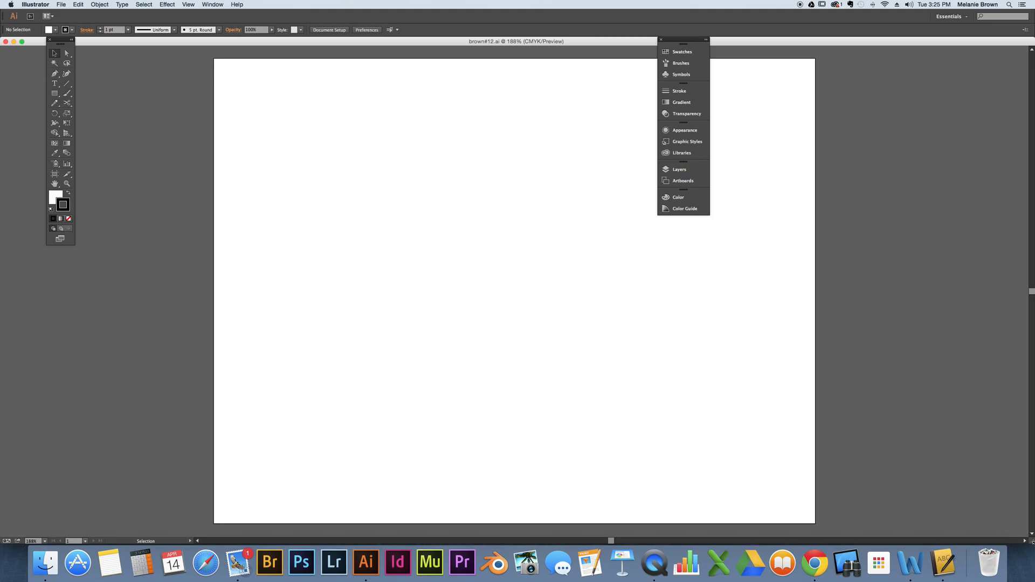
Shrink the document window and arrange it between the Tools panel and the floating panel group.
{"action": "left_click_drag", "start_coordinate": [1032, 543], "coordinate": [862, 534]}
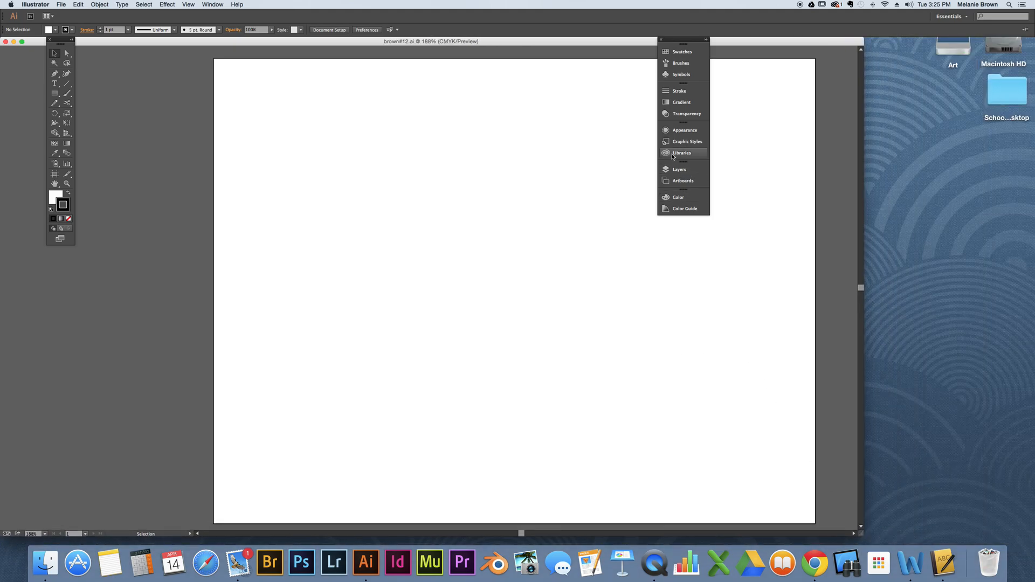
{"action": "left_click_drag", "start_coordinate": [682, 40], "coordinate": [857, 45]}
{"action": "left_click_drag", "start_coordinate": [54, 42], "coordinate": [6, 43]}
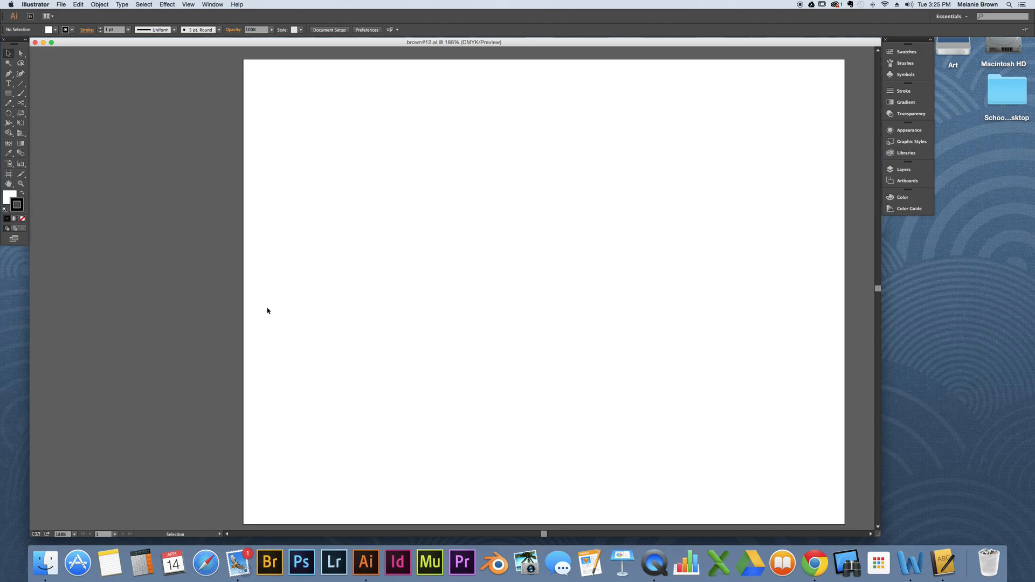
{"action": "left_click_drag", "start_coordinate": [879, 534], "coordinate": [821, 531]}
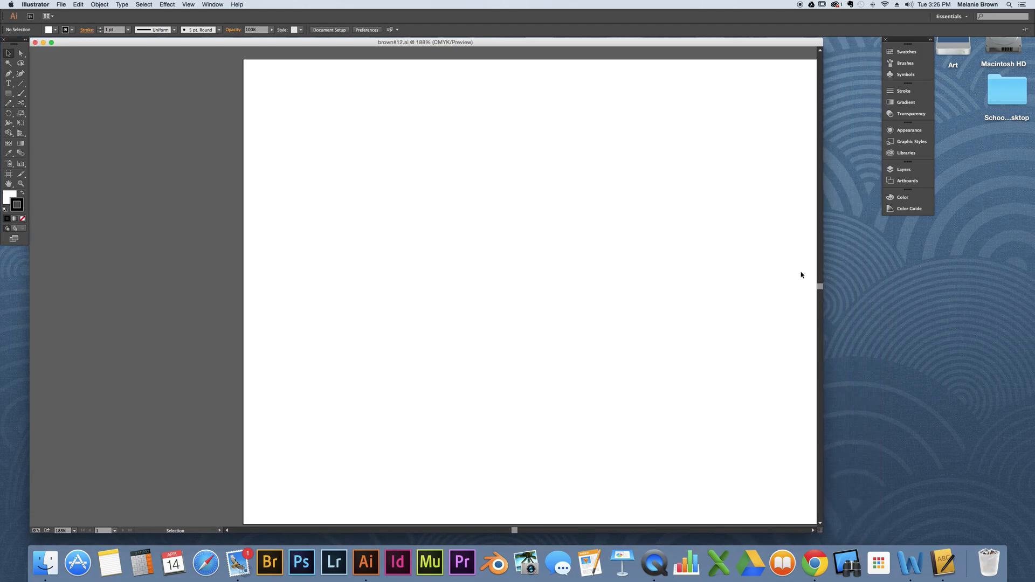
{"action": "left_click_drag", "start_coordinate": [775, 45], "coordinate": [827, 45]}
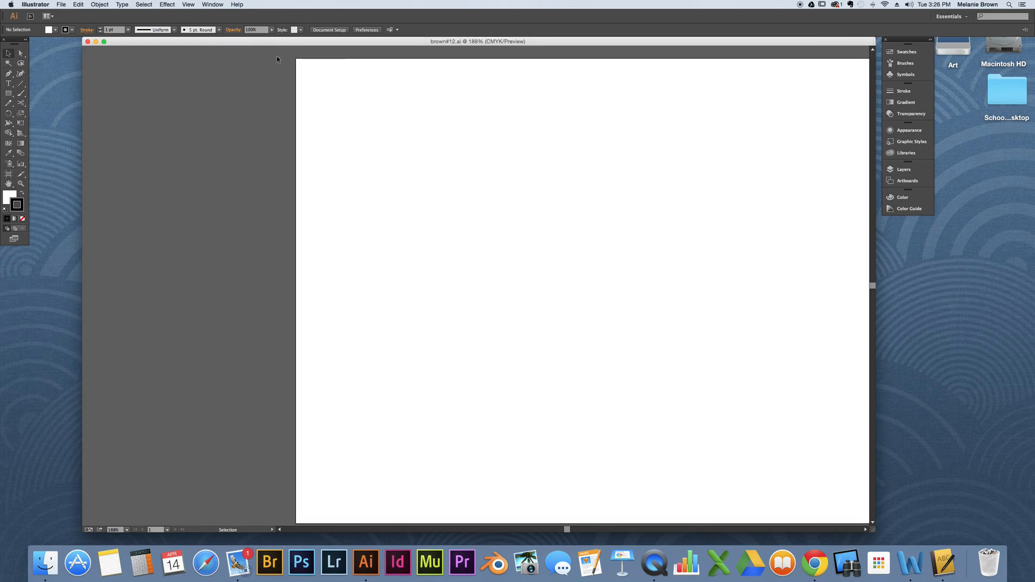
{"action": "left_click_drag", "start_coordinate": [20, 41], "coordinate": [68, 41]}
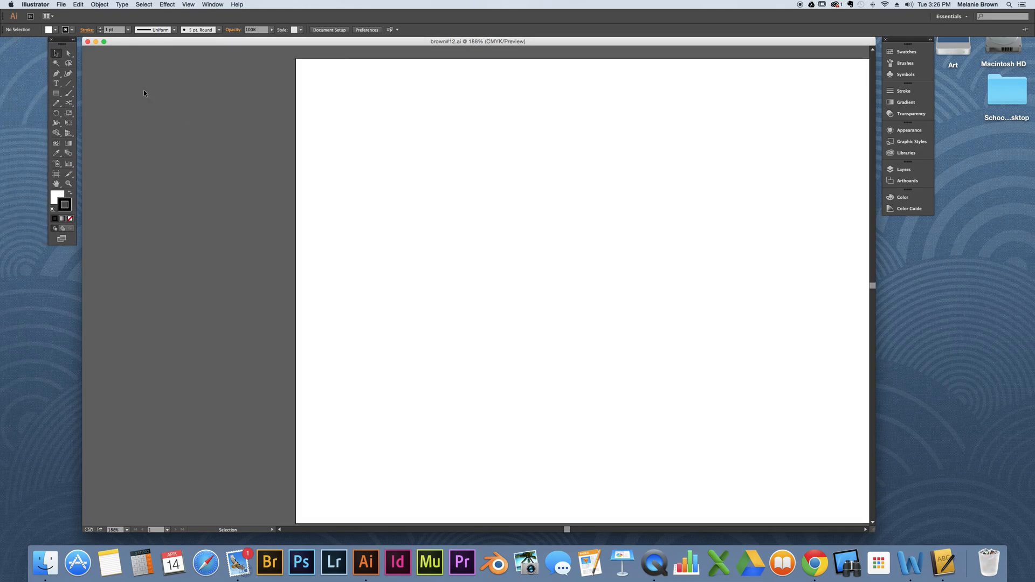
Hide the artboards in the document view.
{"action": "left_click", "coordinate": [188, 5]}
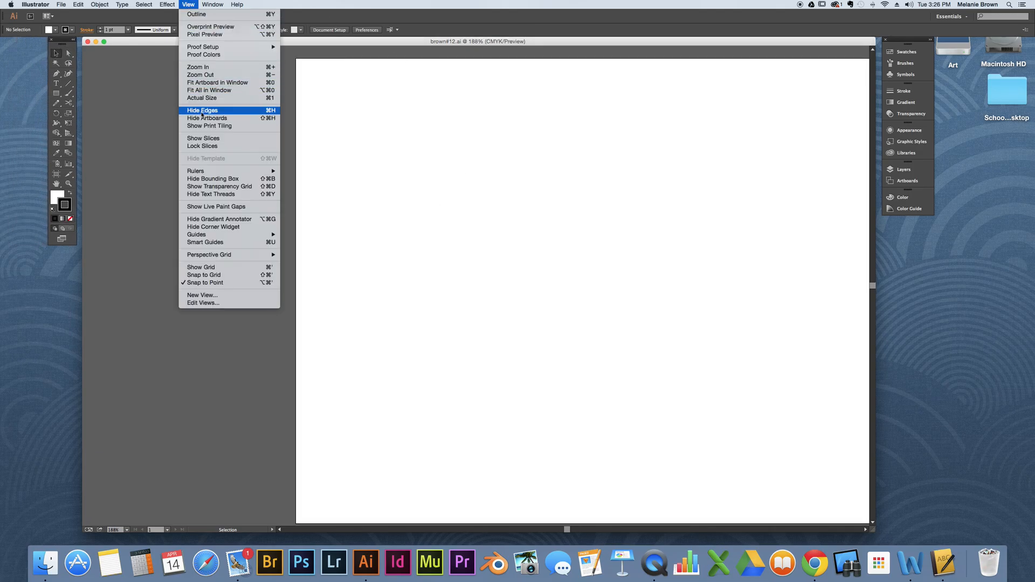
{"action": "left_click", "coordinate": [221, 115]}
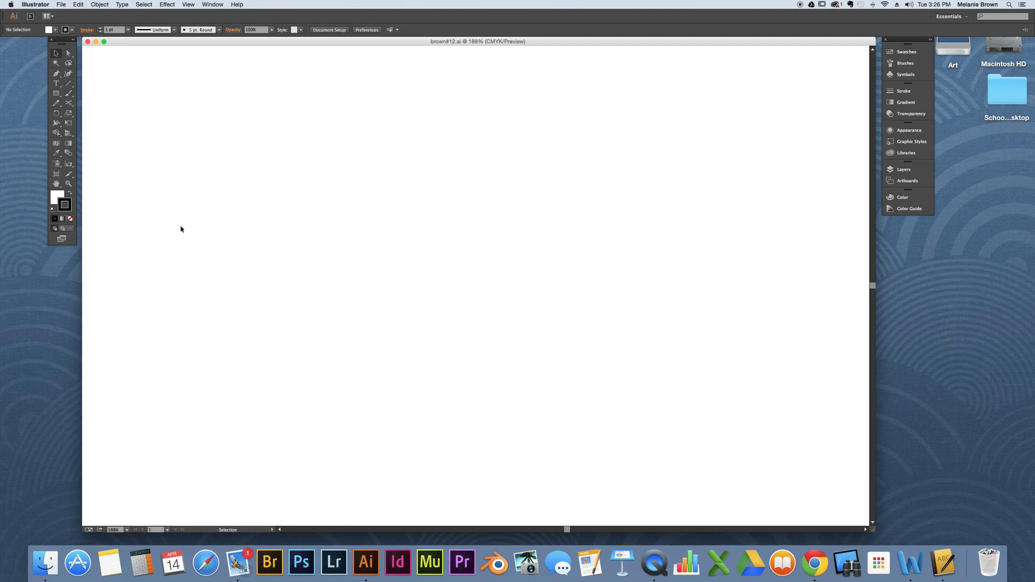
Activate the Rectangle tool and set the drawing colors to a black fill with no stroke.
{"action": "left_click", "coordinate": [56, 95]}
{"action": "left_click", "coordinate": [57, 94]}
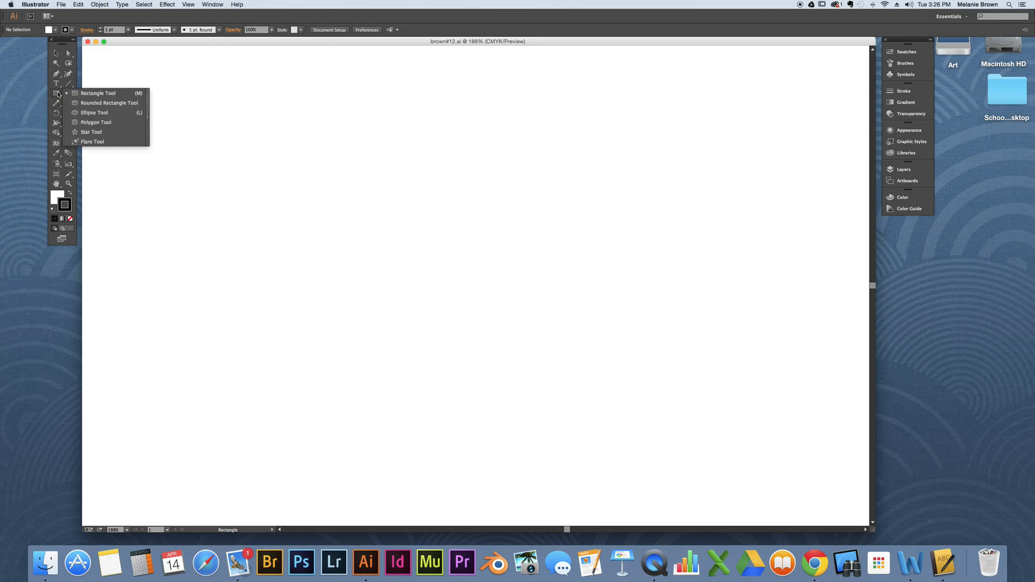
{"action": "left_click", "coordinate": [91, 95]}
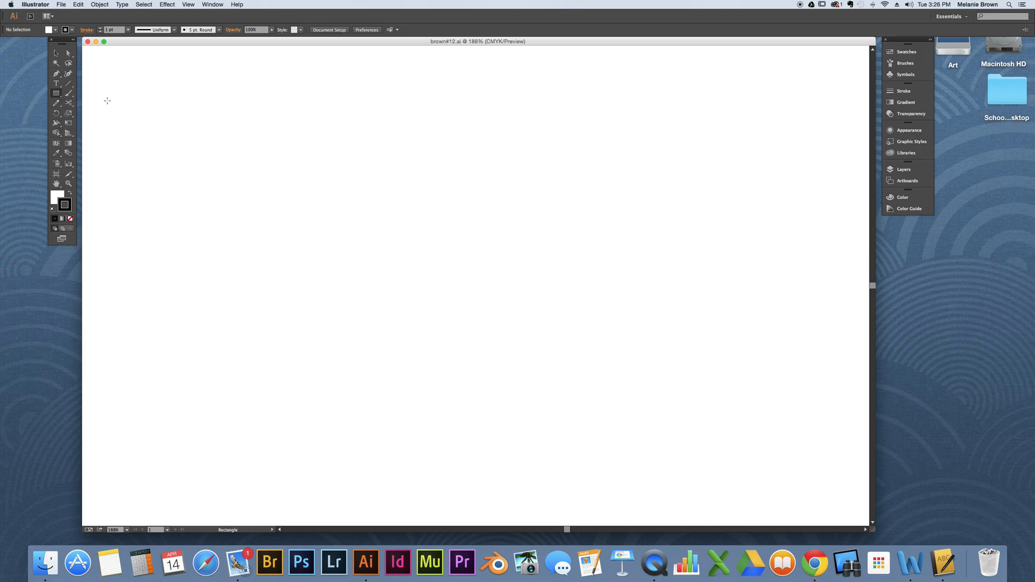
{"action": "double_click", "coordinate": [56, 198]}
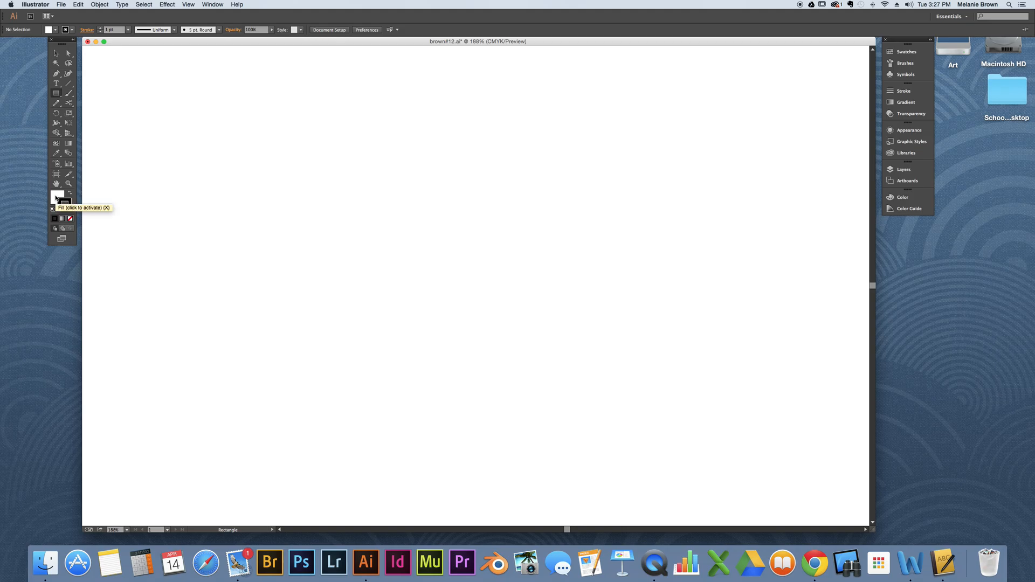
{"action": "left_click", "coordinate": [56, 198]}
{"action": "left_click", "coordinate": [67, 204]}
{"action": "left_click", "coordinate": [72, 193]}
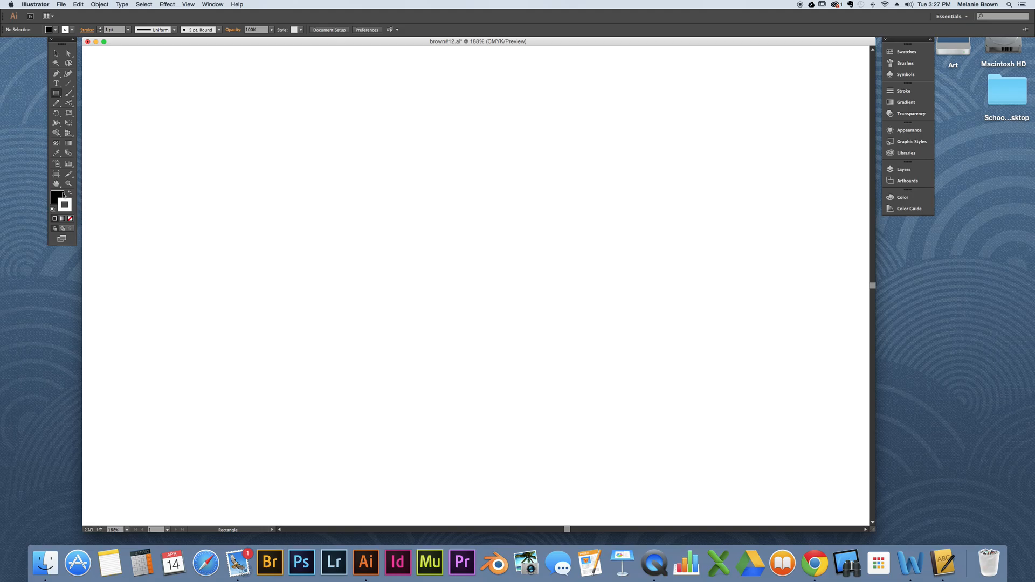
{"action": "left_click", "coordinate": [55, 199]}
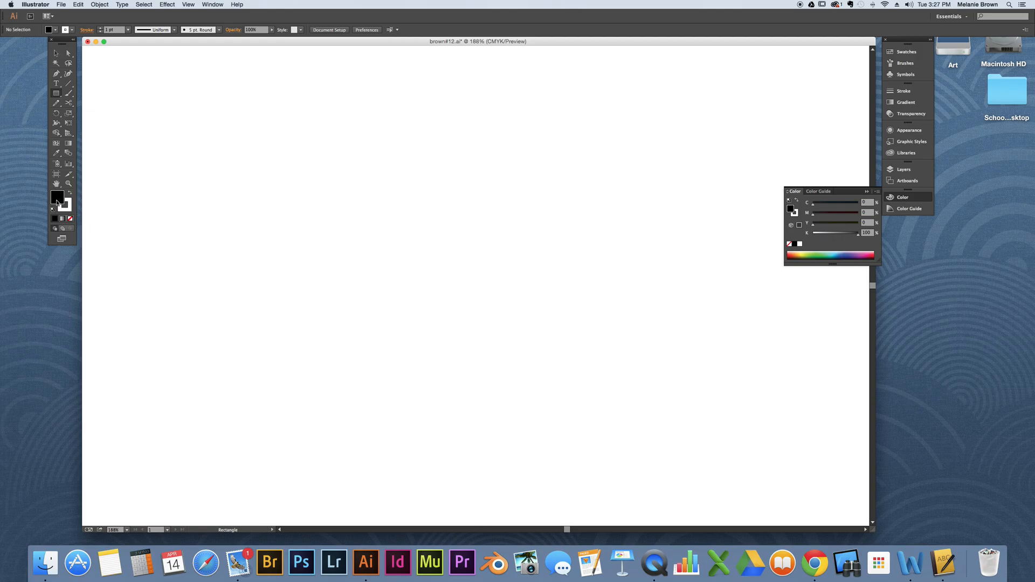
{"action": "left_click", "coordinate": [867, 192]}
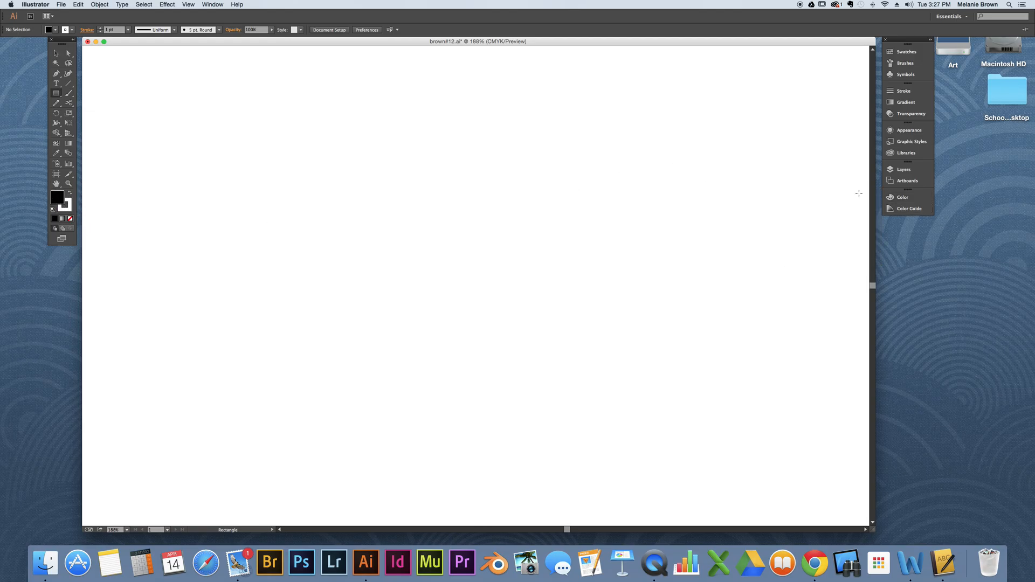
{"action": "left_click", "coordinate": [70, 207]}
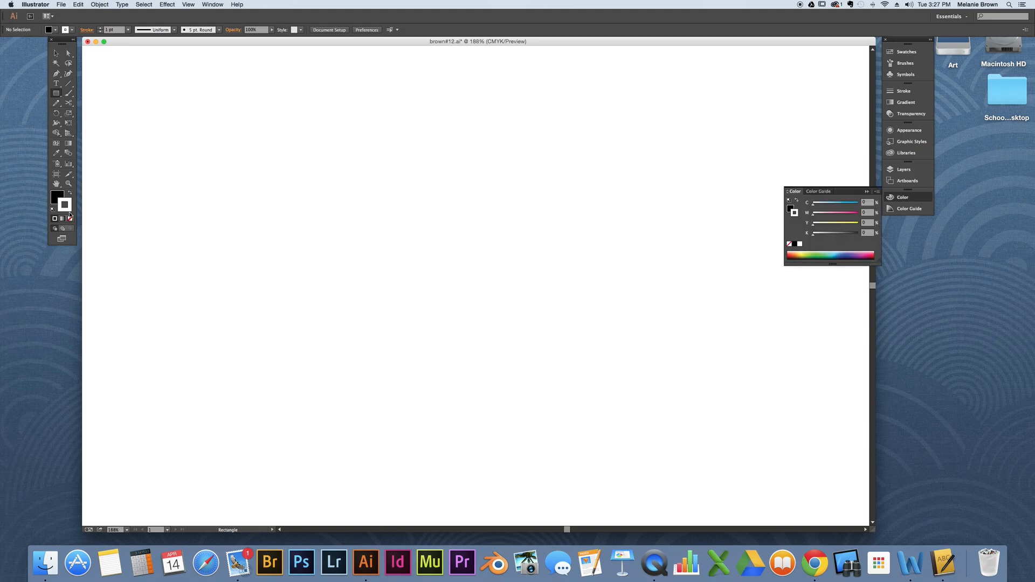
{"action": "left_click", "coordinate": [70, 219]}
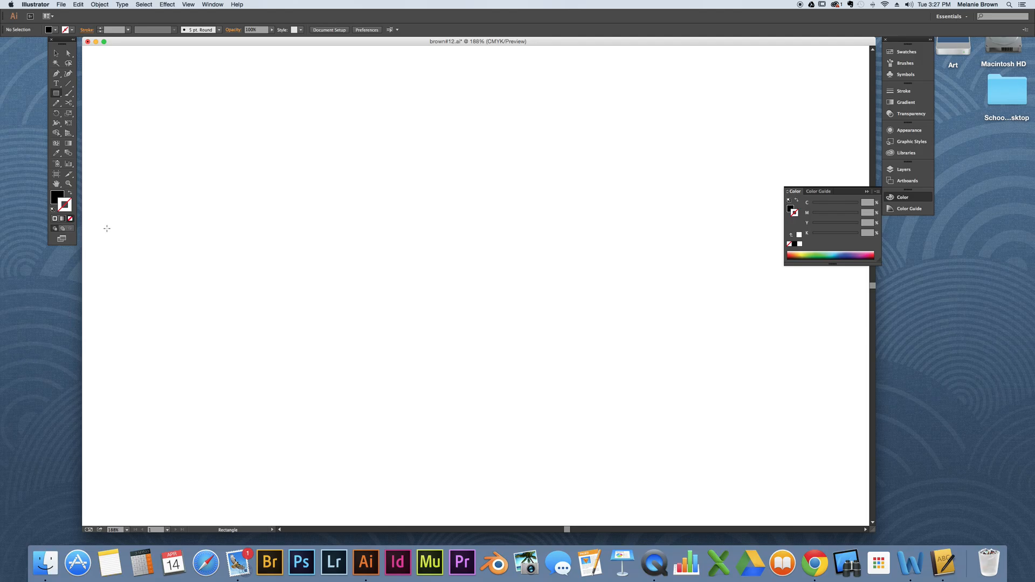
{"action": "left_click", "coordinate": [864, 192]}
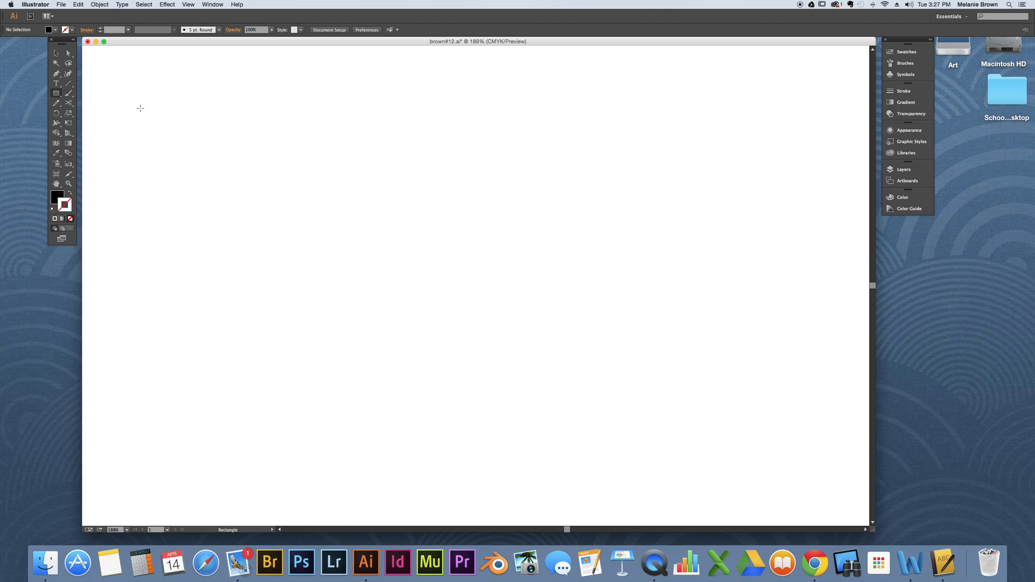
Draw a vertical black bar about 0.18 in wide and 5.7 in tall, and place a copy directly against its right side.
{"action": "left_click_drag", "start_coordinate": [155, 102], "coordinate": [166, 414]}
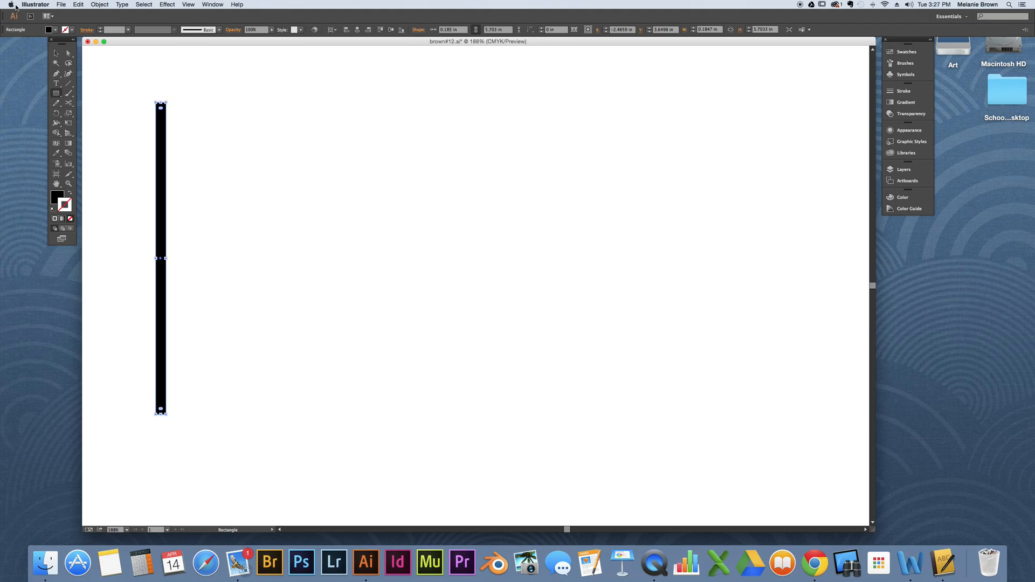
{"action": "left_click", "coordinate": [56, 52]}
{"action": "left_click_drag", "start_coordinate": [160, 193], "coordinate": [172, 195]}
{"action": "left_click_drag", "start_coordinate": [172, 194], "coordinate": [172, 194]}
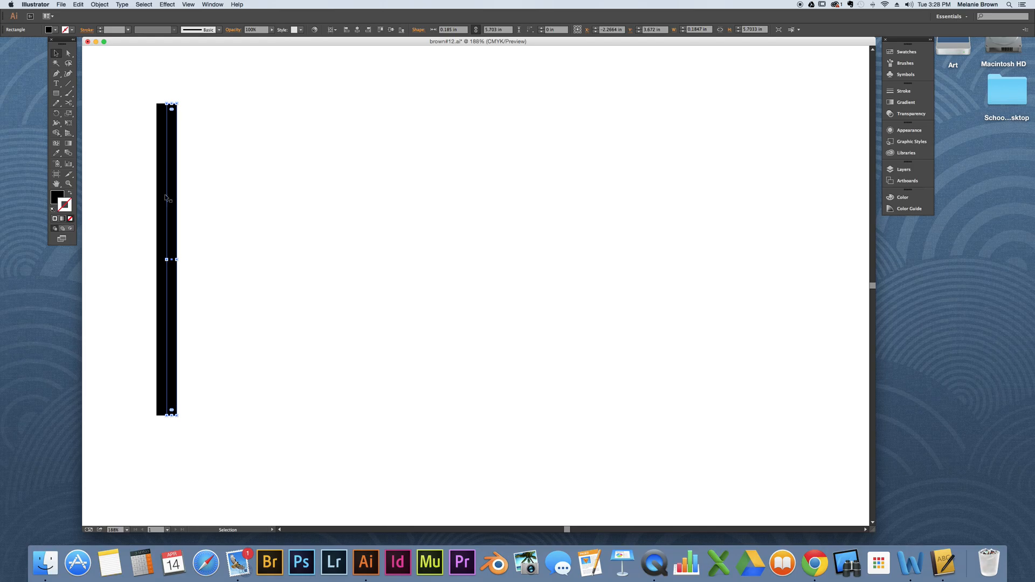
{"action": "left_click", "coordinate": [150, 185]}
{"action": "left_click", "coordinate": [169, 209]}
{"action": "left_click", "coordinate": [164, 197]}
{"action": "left_click", "coordinate": [107, 186]}
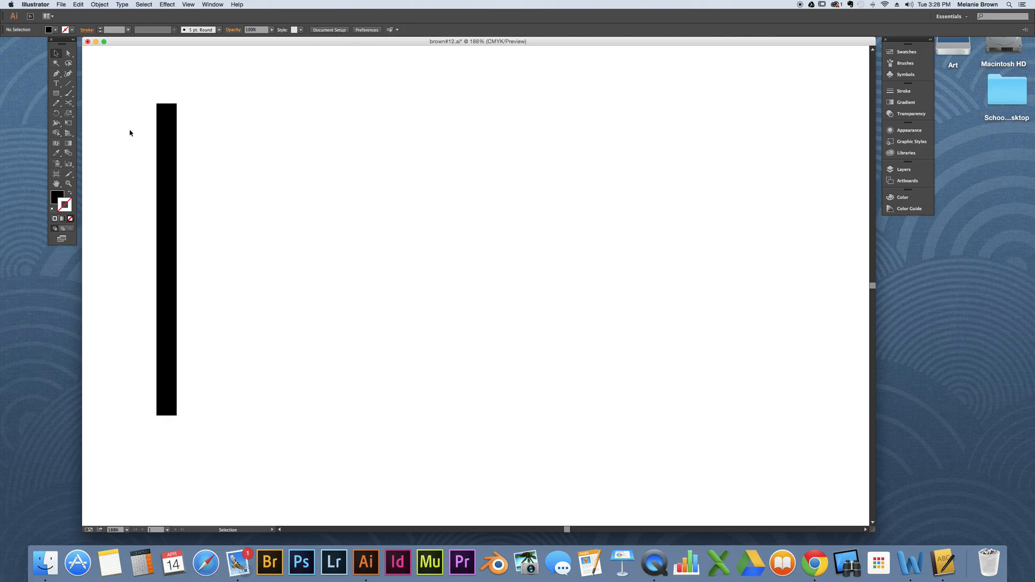
{"action": "key", "text": "a"}
{"action": "key", "text": "v"}
{"action": "key", "text": "a"}
{"action": "key", "text": "v"}
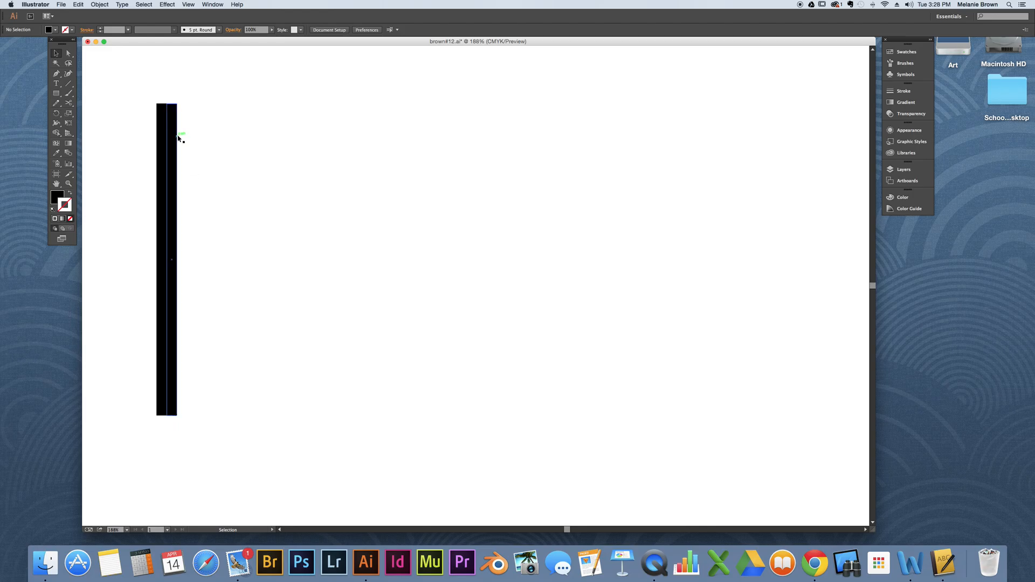
Repeat the copy-and-move transformation on the second bar 17 times to build a solid row of adjoining black bars, and deselect.
{"action": "left_click", "coordinate": [172, 224]}
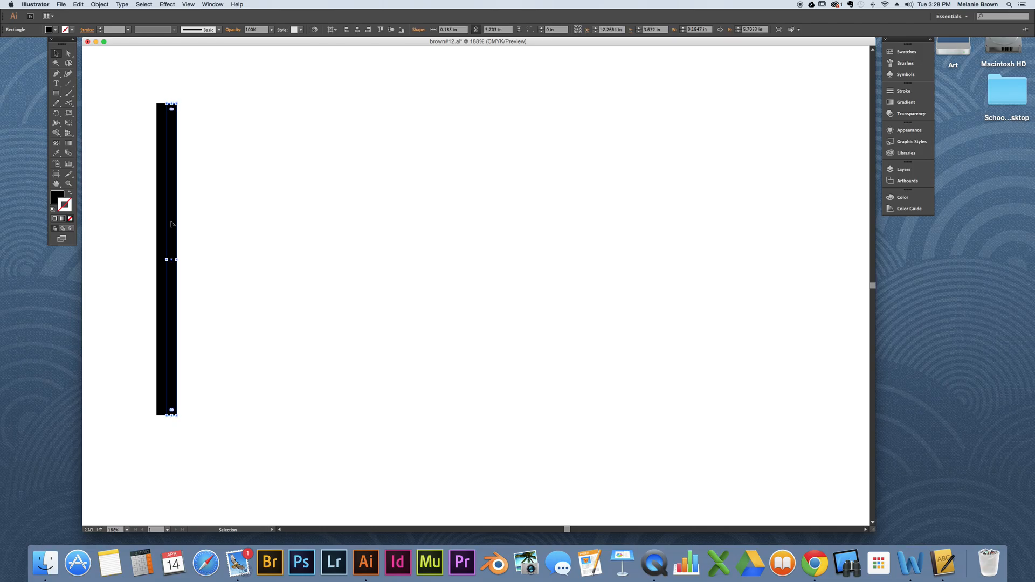
{"action": "key", "text": "a"}
{"action": "key", "text": "super+d"}
{"action": "key", "text": "super+d"}
{"action": "key", "text": "super+d"}
{"action": "key", "text": "super+d"}
{"action": "key", "text": "super+d"}
{"action": "key", "text": "super+d"}
{"action": "key", "text": "super+d"}
{"action": "key", "text": "super+d"}
{"action": "key", "text": "super+d"}
{"action": "key", "text": "super+d"}
{"action": "key", "text": "super+d"}
{"action": "key", "text": "super+d"}
{"action": "key", "text": "super+d"}
{"action": "key", "text": "super+d"}
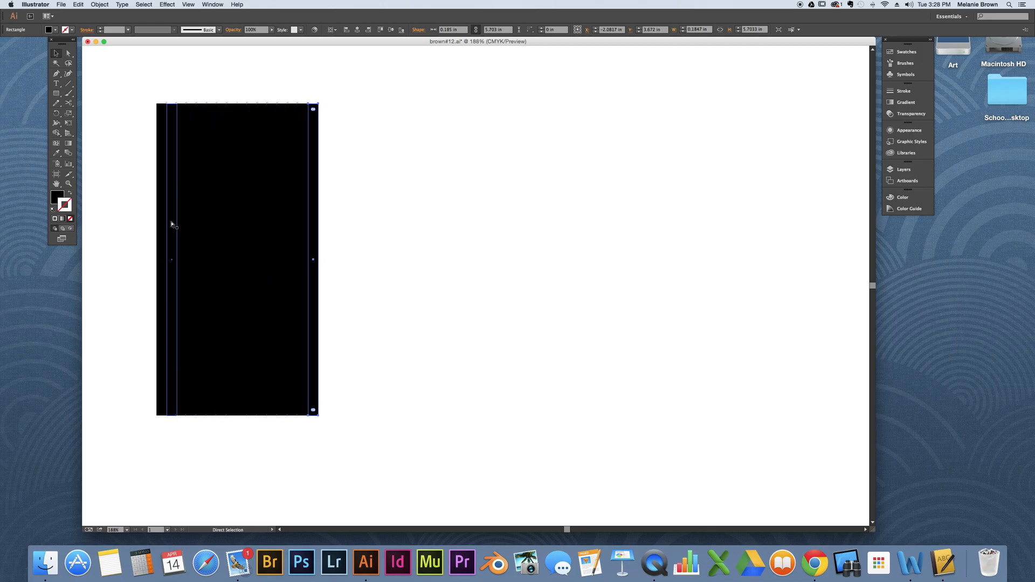
{"action": "key", "text": "super+d"}
{"action": "key", "text": "v"}
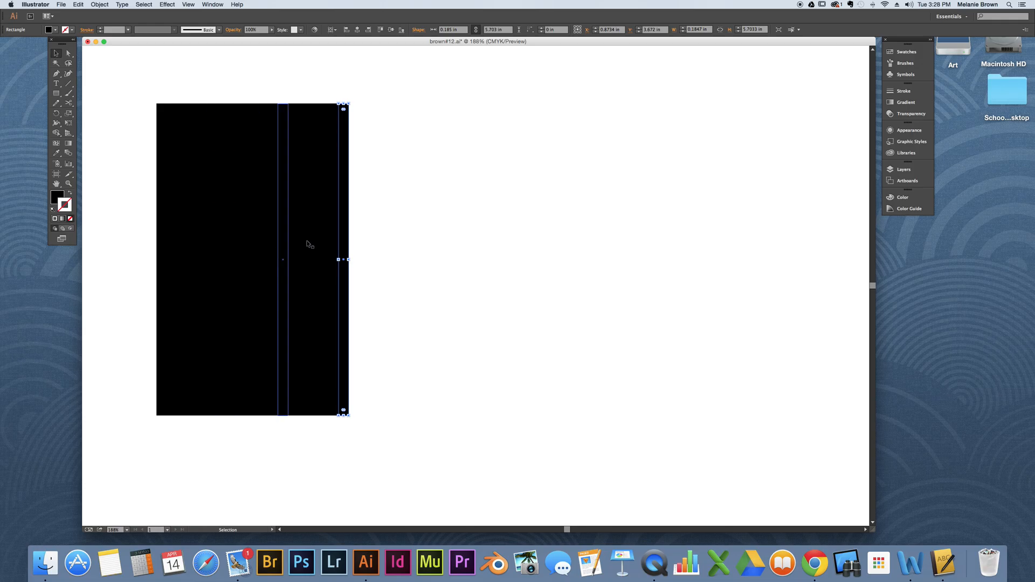
{"action": "left_click", "coordinate": [377, 244]}
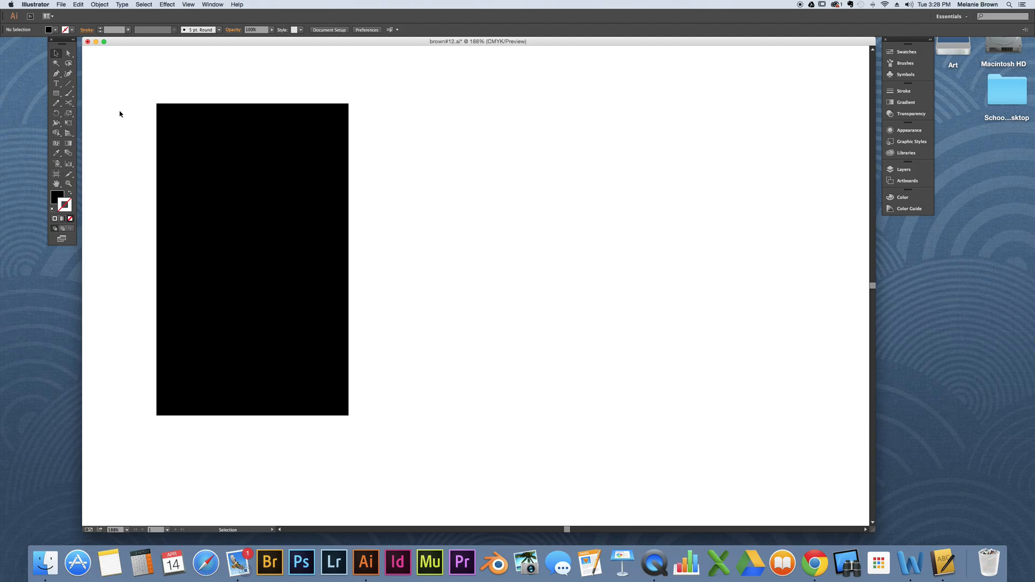
Select every second bar, starting with the second one, give them a white fill with no stroke, and deselect.
{"action": "left_click", "coordinate": [171, 128]}
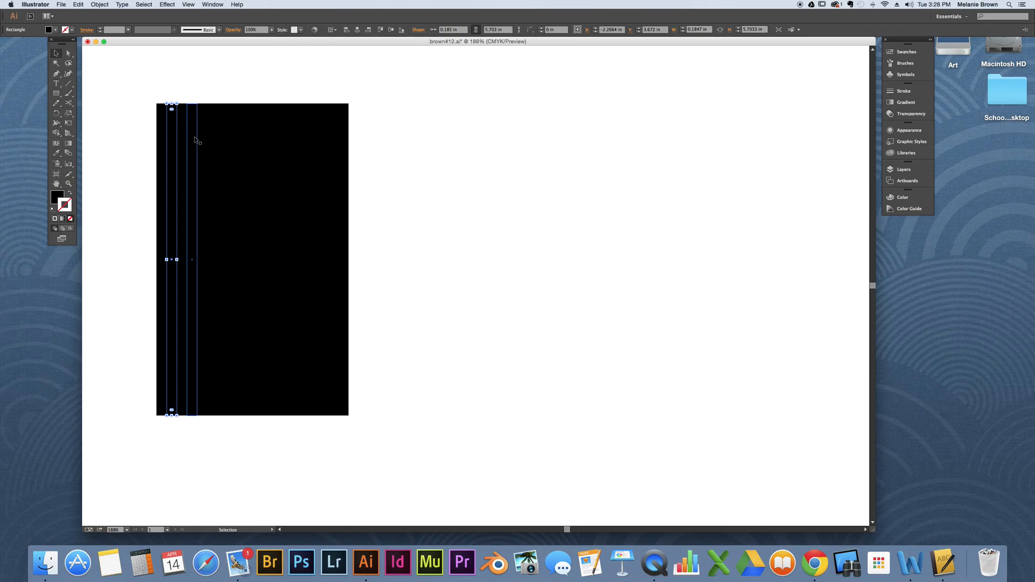
{"action": "scroll", "coordinate": [194, 137], "scroll_direction": "left", "scroll_amount": 2}
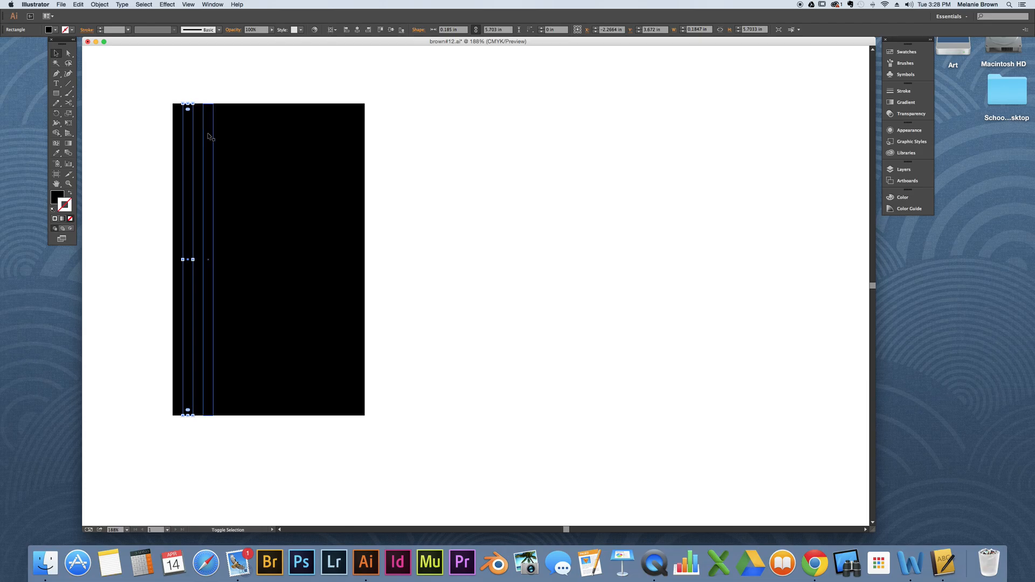
{"action": "left_click", "coordinate": [210, 136], "text": "shift"}
{"action": "left_click", "coordinate": [231, 141], "text": "shift"}
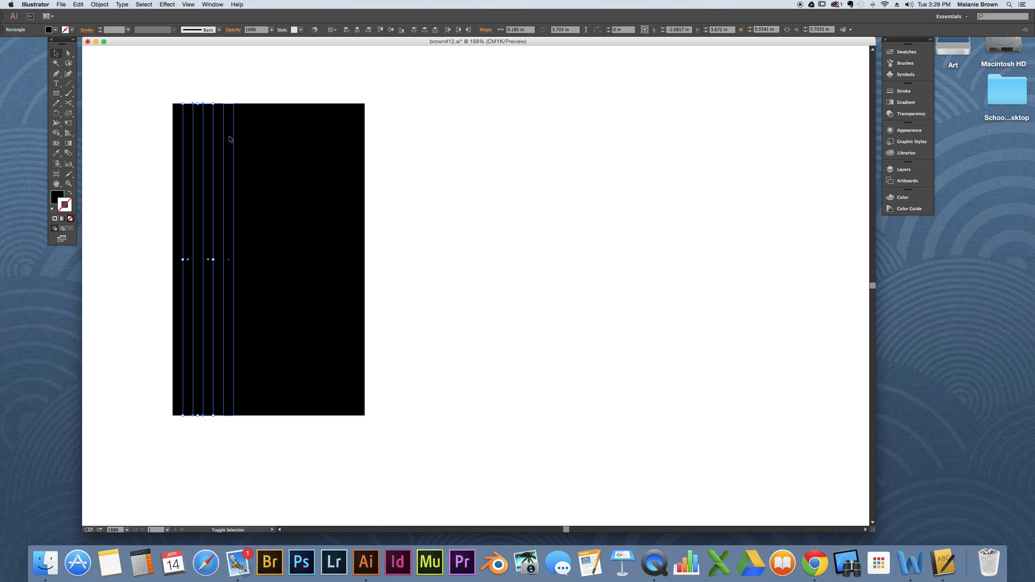
{"action": "left_click", "coordinate": [240, 142], "text": "shift"}
{"action": "left_click", "coordinate": [247, 145], "text": "shift"}
{"action": "left_click", "coordinate": [259, 150], "text": "shift"}
{"action": "left_click", "coordinate": [270, 153], "text": "shift"}
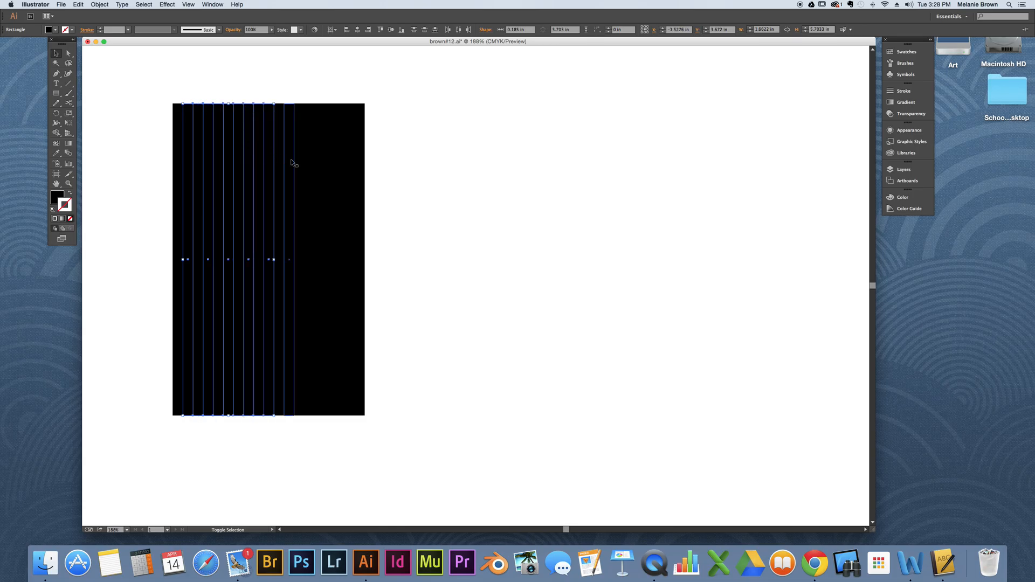
{"action": "left_click", "coordinate": [309, 168], "text": "shift"}
{"action": "left_click", "coordinate": [319, 172], "text": "shift"}
{"action": "left_click", "coordinate": [328, 175], "text": "shift"}
{"action": "left_click", "coordinate": [343, 180], "text": "shift"}
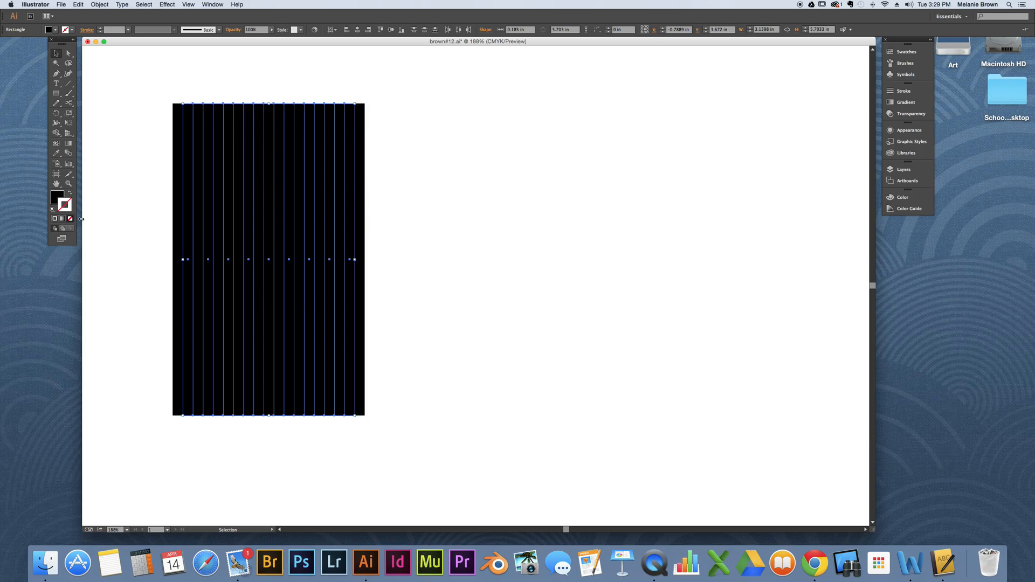
{"action": "left_click", "coordinate": [56, 198]}
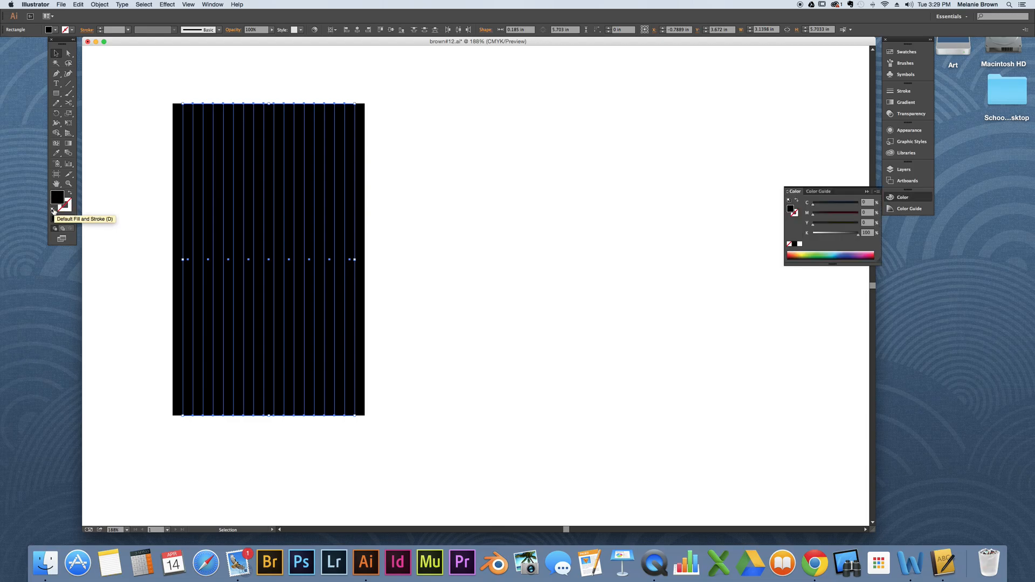
{"action": "left_click", "coordinate": [53, 209]}
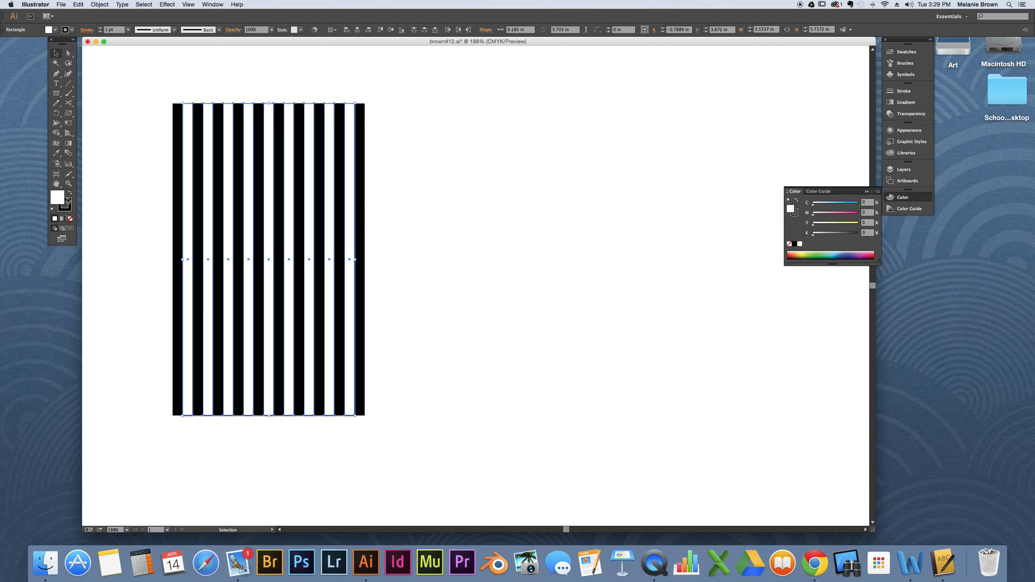
{"action": "left_click", "coordinate": [69, 202]}
{"action": "left_click", "coordinate": [71, 219]}
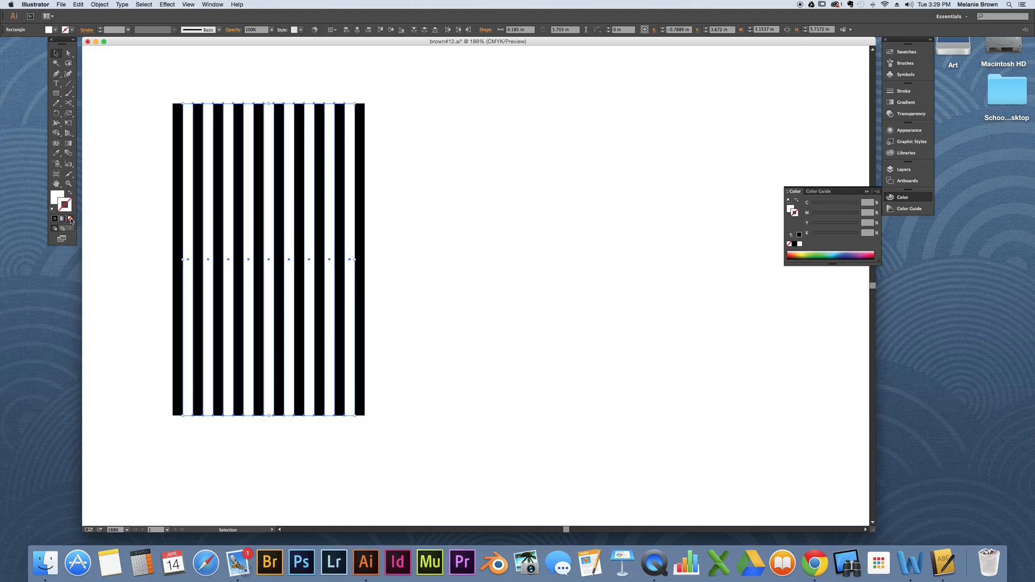
{"action": "left_click", "coordinate": [388, 243]}
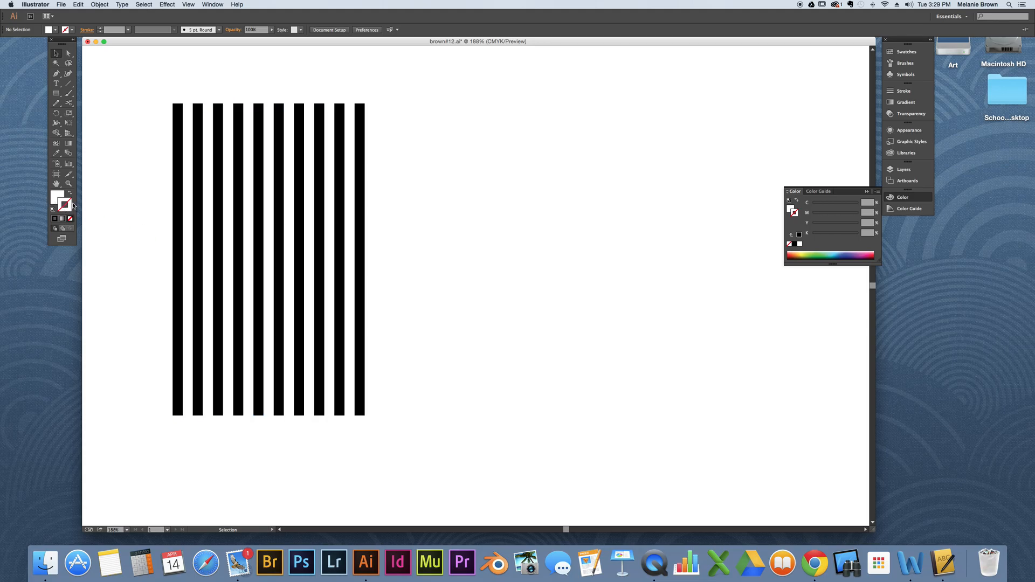
{"action": "left_click", "coordinate": [177, 115]}
{"action": "left_click_drag", "start_coordinate": [177, 115], "coordinate": [359, 115]}
{"action": "left_click", "coordinate": [375, 109]}
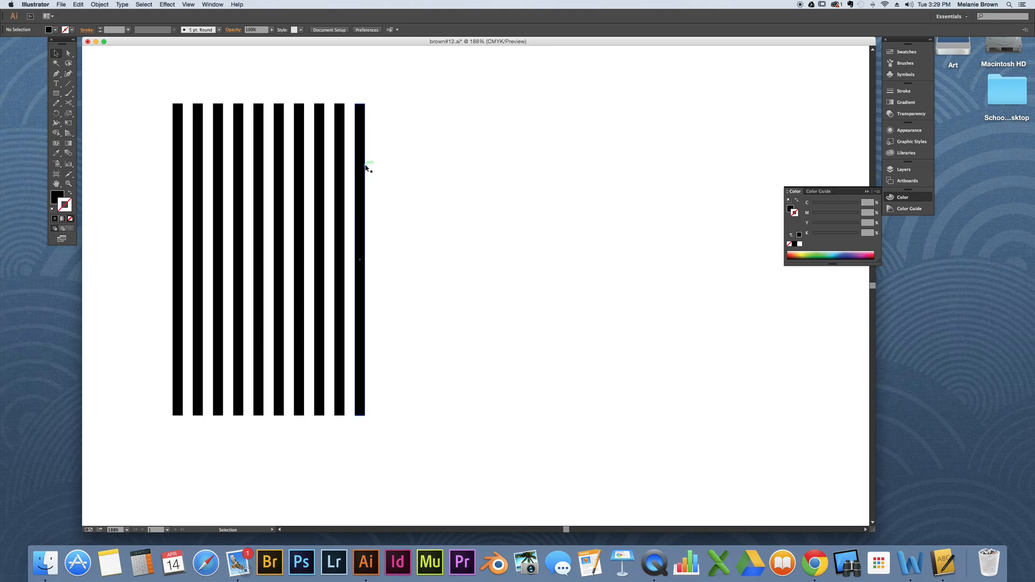
{"action": "left_click", "coordinate": [866, 192]}
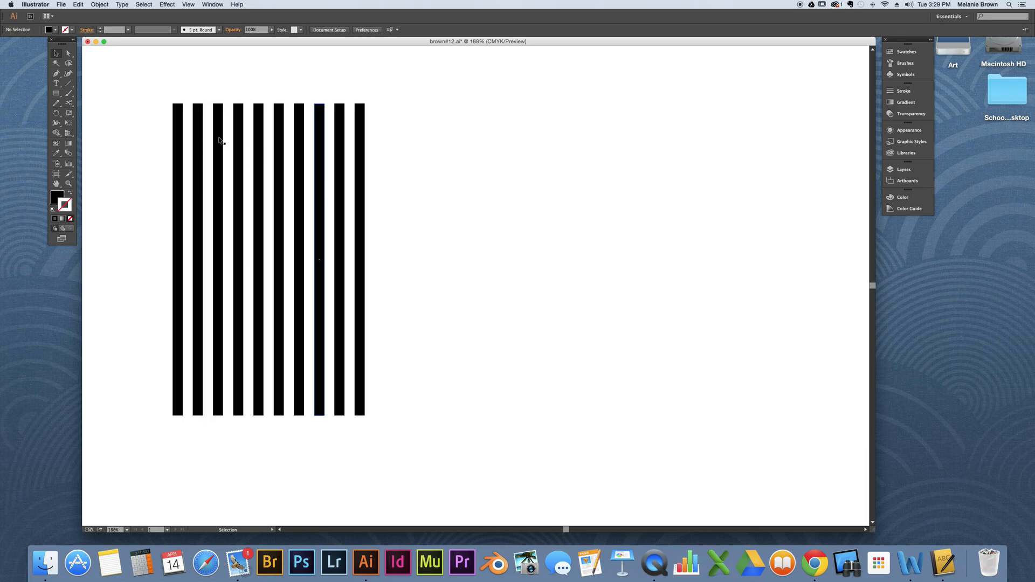
{"action": "left_click_drag", "start_coordinate": [165, 82], "coordinate": [394, 438]}
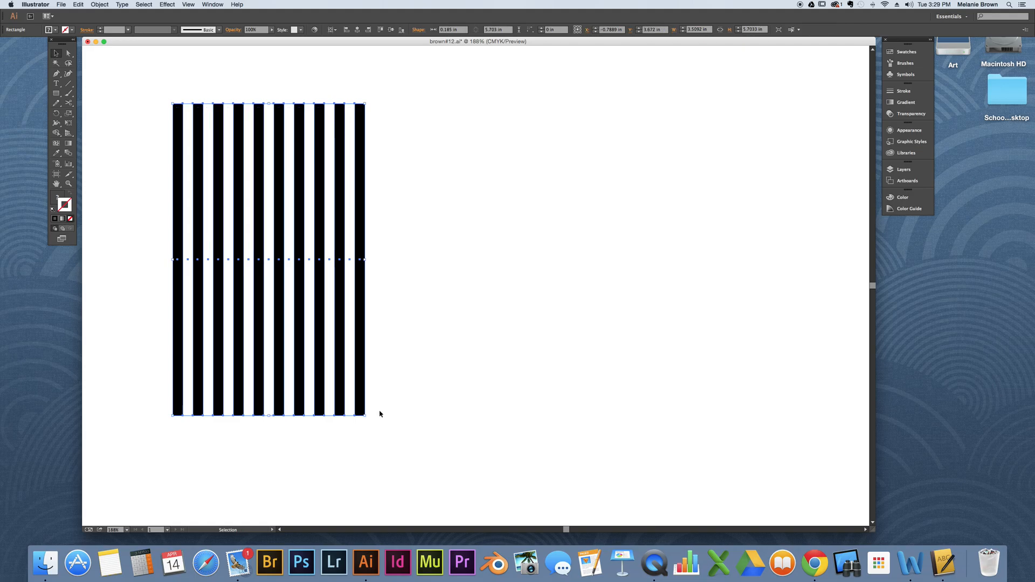
{"action": "left_click", "coordinate": [398, 139]}
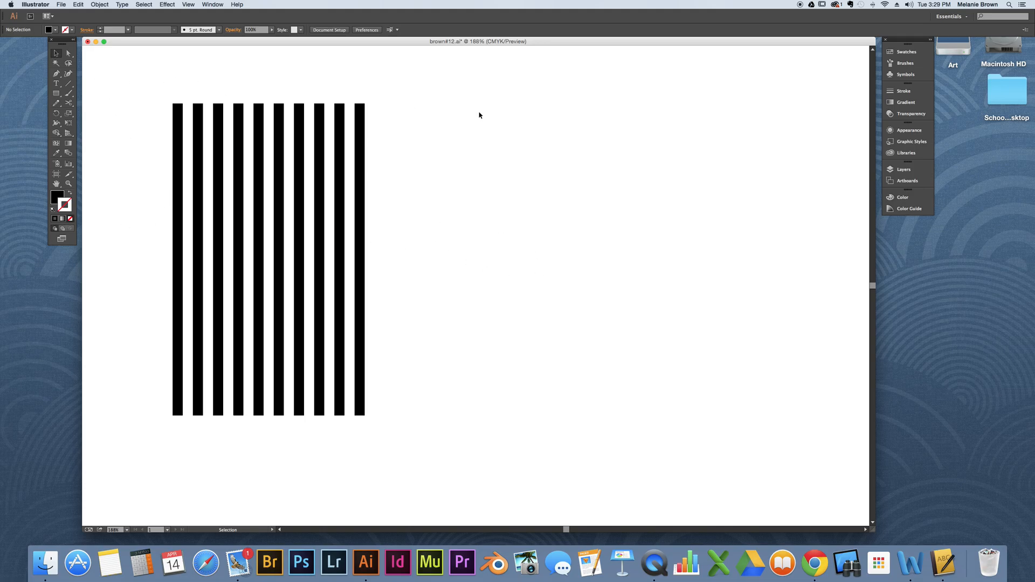
Create a new art brush from all the black and white bars, with its stroke direction from bottom to top, and deselect the bars.
{"action": "left_click", "coordinate": [220, 30]}
{"action": "left_click", "coordinate": [893, 64]}
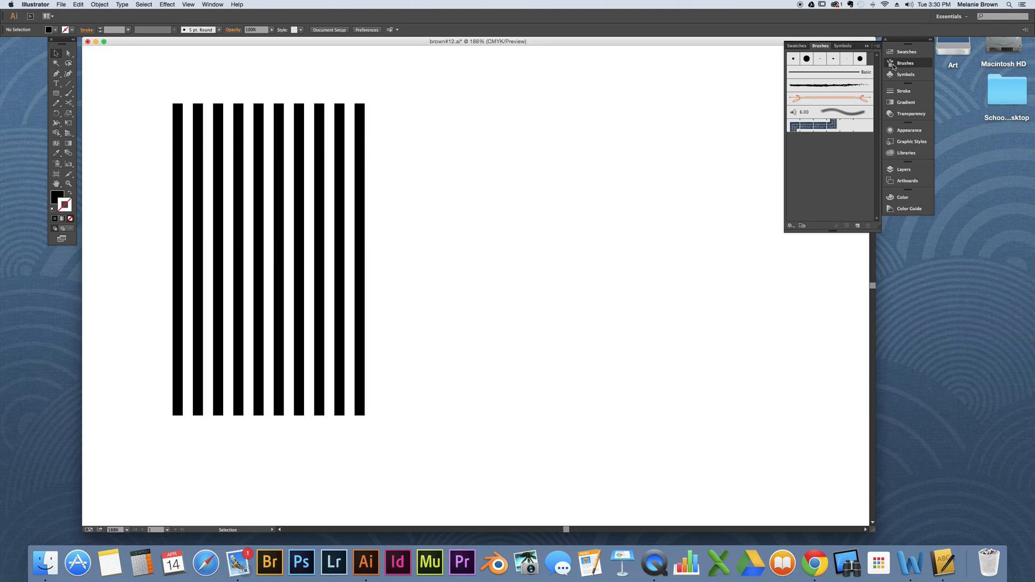
{"action": "left_click", "coordinate": [858, 226]}
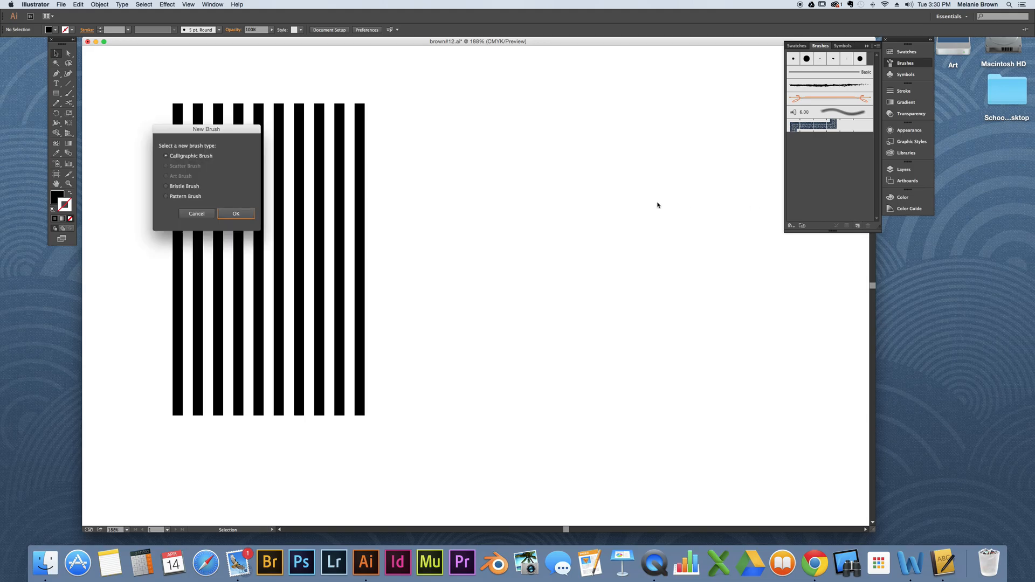
{"action": "left_click", "coordinate": [198, 214]}
{"action": "left_click_drag", "start_coordinate": [150, 98], "coordinate": [408, 453]}
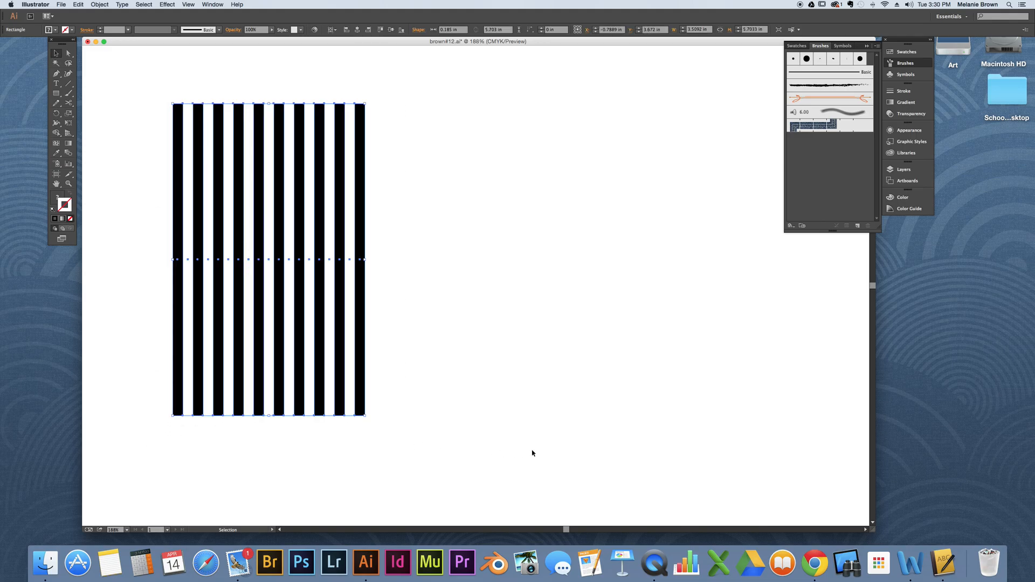
{"action": "left_click", "coordinate": [858, 226]}
{"action": "left_click", "coordinate": [165, 176]}
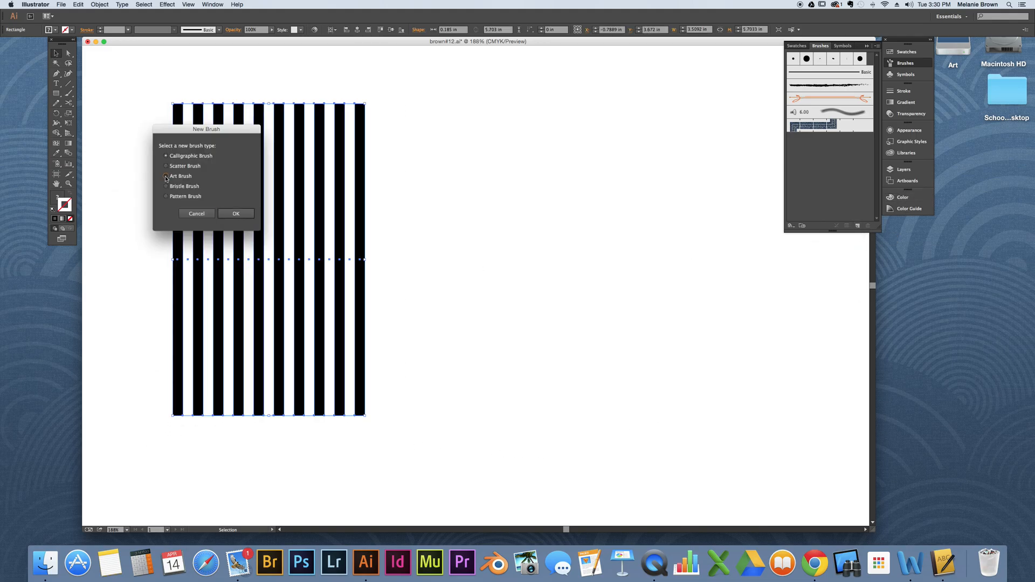
{"action": "left_click", "coordinate": [232, 215]}
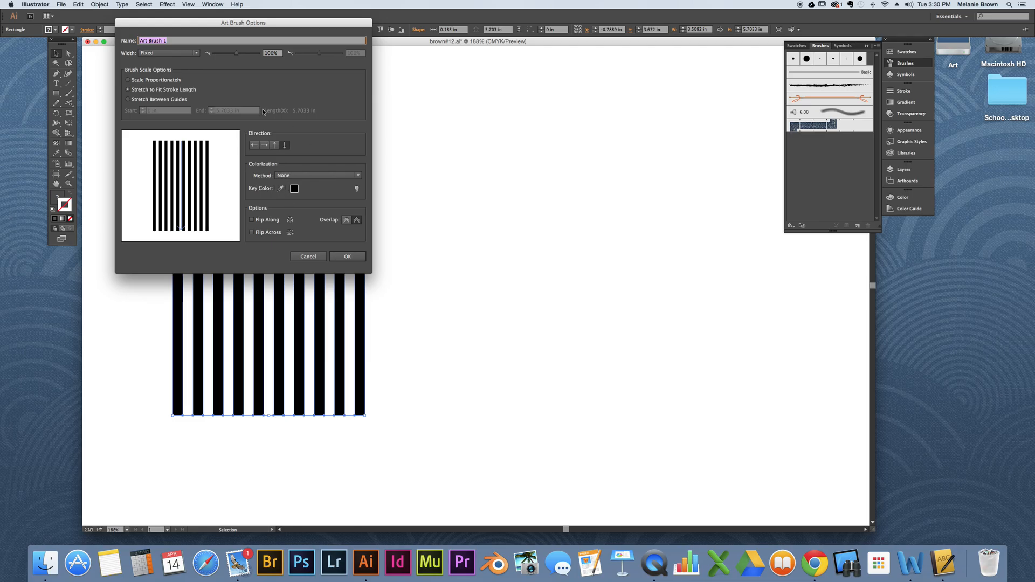
{"action": "left_click", "coordinate": [275, 145]}
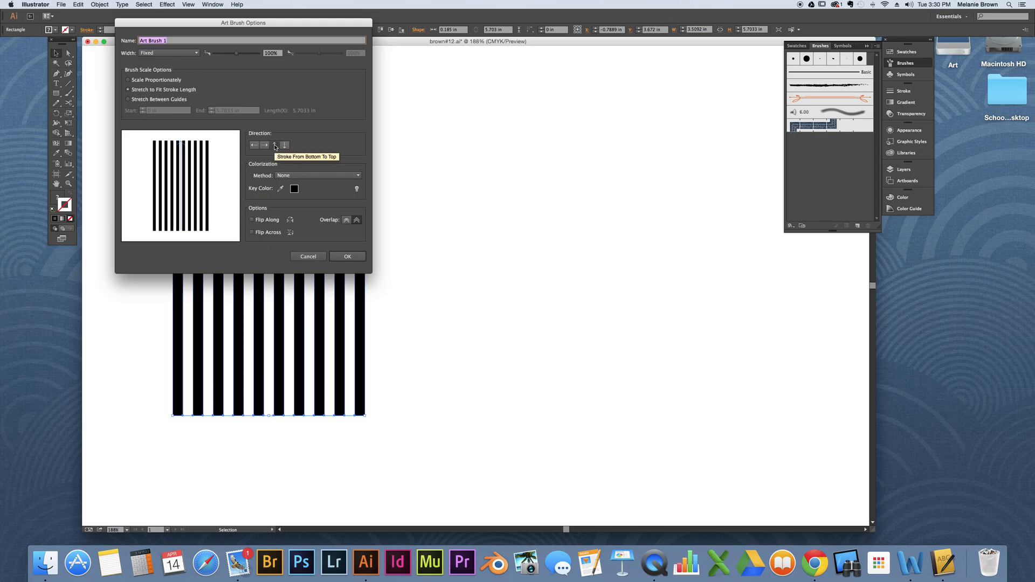
{"action": "key", "text": "Return"}
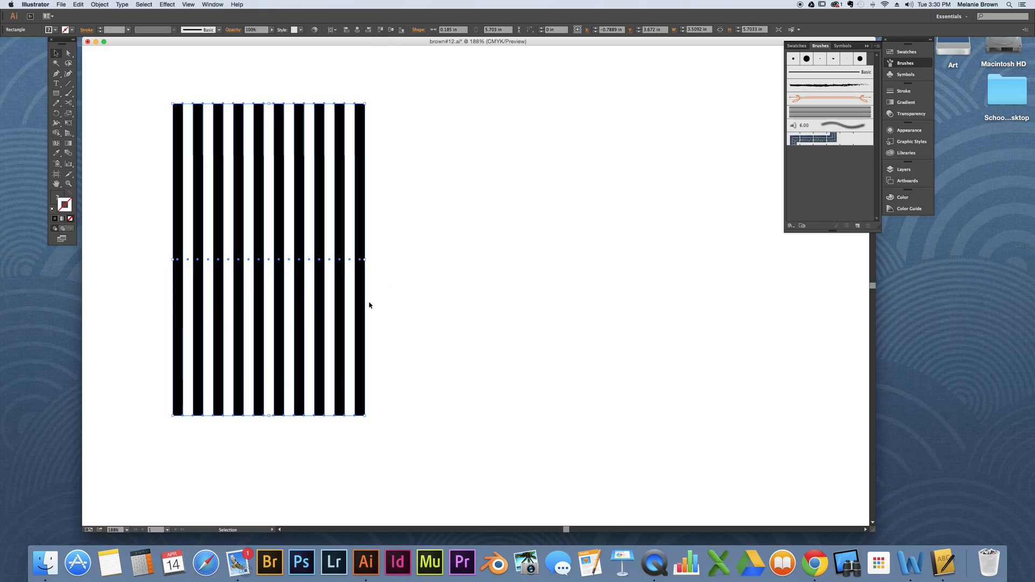
{"action": "left_click", "coordinate": [394, 225]}
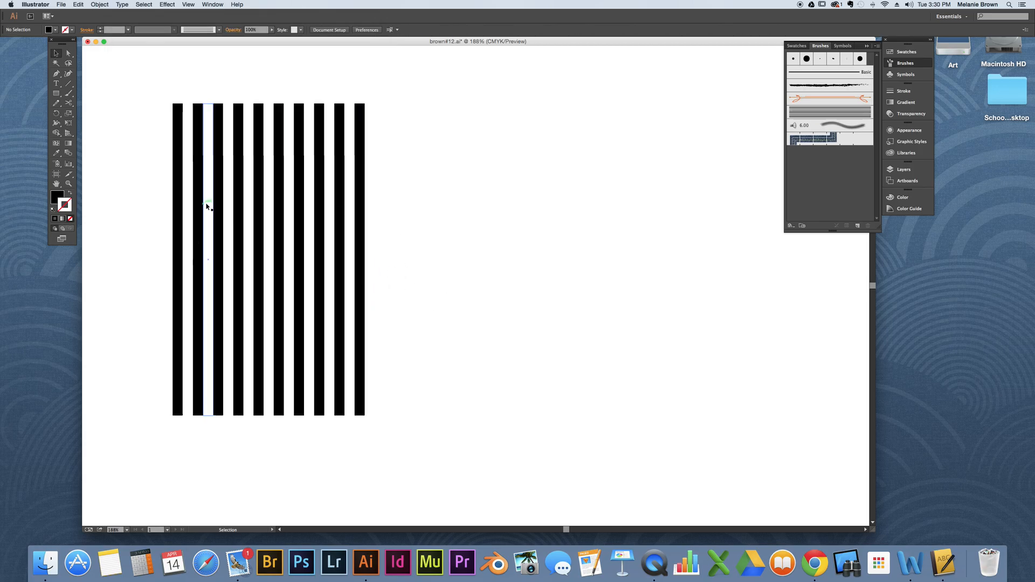
Stretch the whole set of striped bars vertically to about 6.83 in tall and deselect it.
{"action": "left_click", "coordinate": [275, 105]}
{"action": "mouse_move", "coordinate": [271, 105]}
{"action": "left_mouse_down"}
{"action": "mouse_move", "coordinate": [270, 50]}
{"action": "mouse_move", "coordinate": [286, 101]}
{"action": "left_mouse_up"}
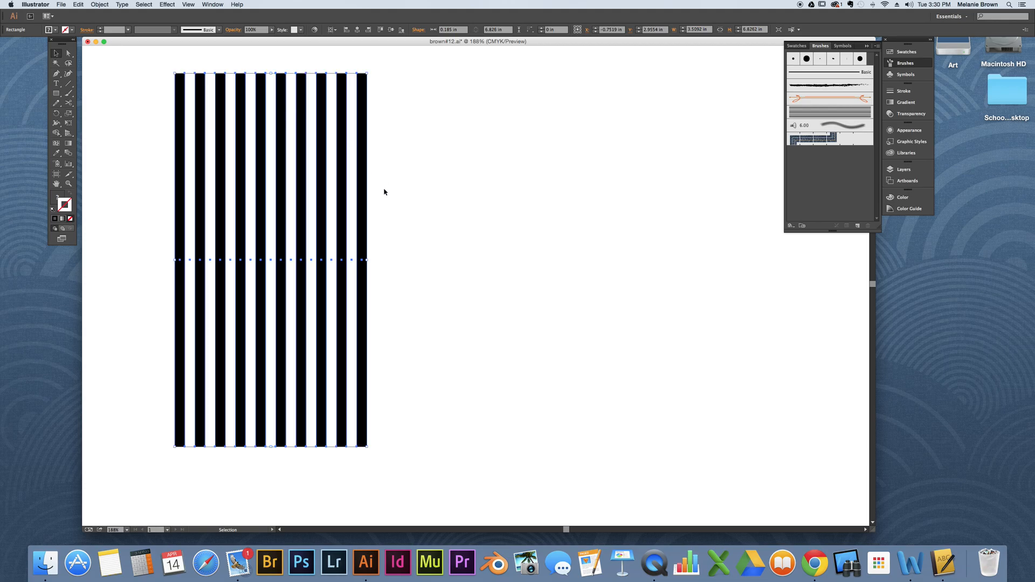
{"action": "left_click", "coordinate": [377, 400]}
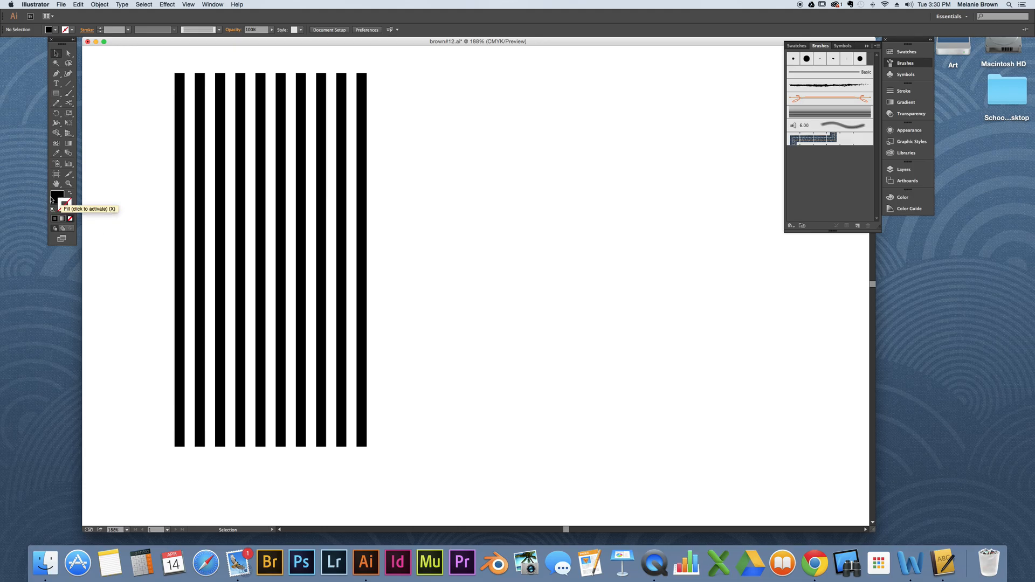
Set a white fill with no stroke and draw a circle about 4.35 in in diameter beside the striped bars with the Ellipse tool.
{"action": "left_click", "coordinate": [51, 199]}
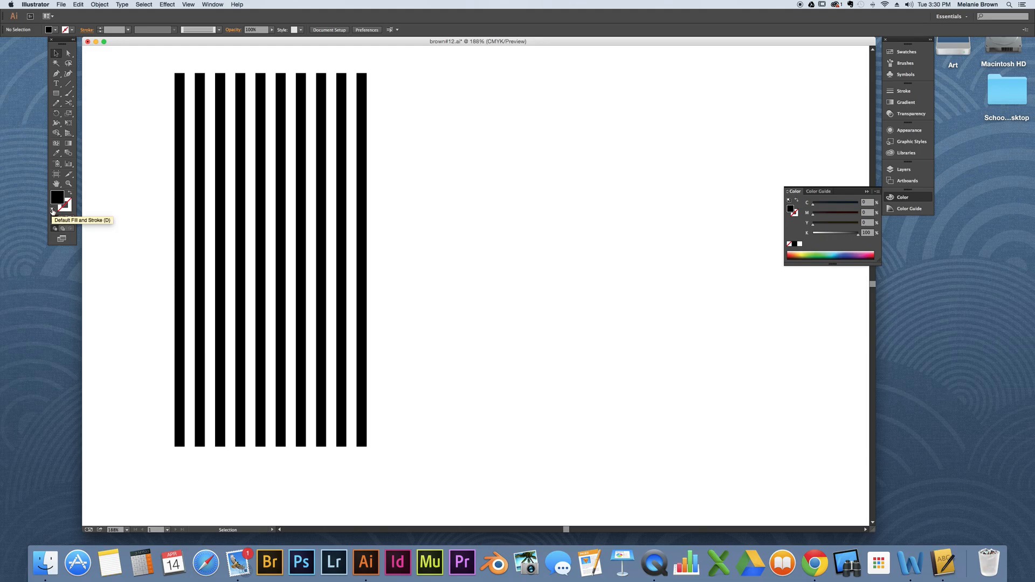
{"action": "left_click", "coordinate": [52, 210]}
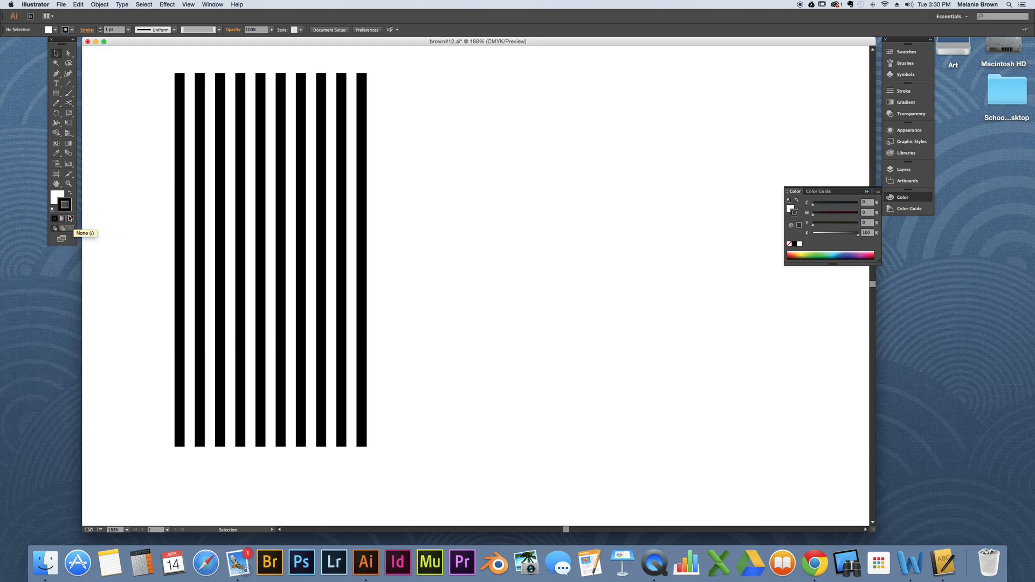
{"action": "left_click", "coordinate": [71, 219]}
{"action": "left_click", "coordinate": [57, 94]}
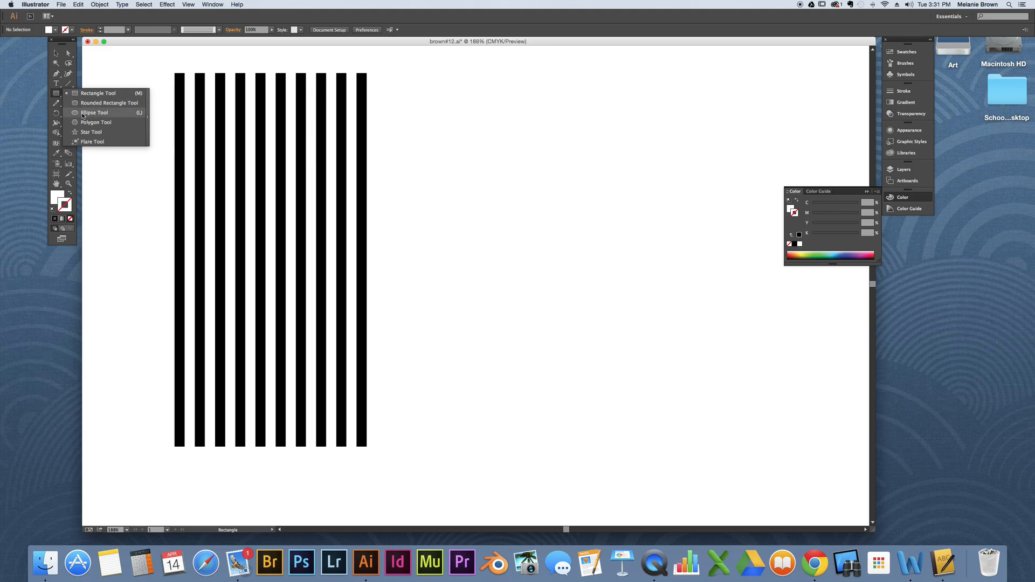
{"action": "left_click", "coordinate": [82, 113]}
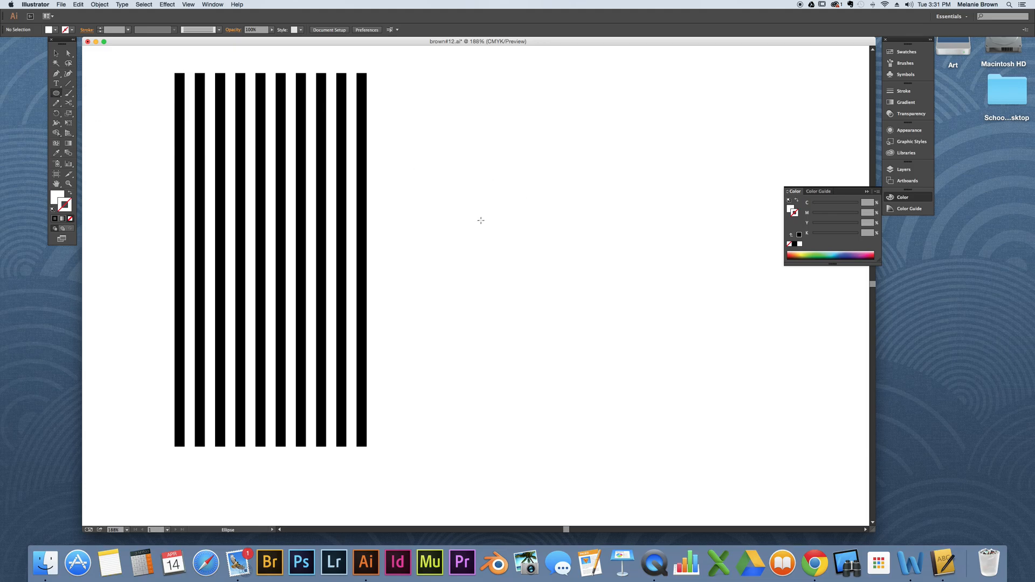
{"action": "left_click_drag", "start_coordinate": [477, 211], "coordinate": [671, 449]}
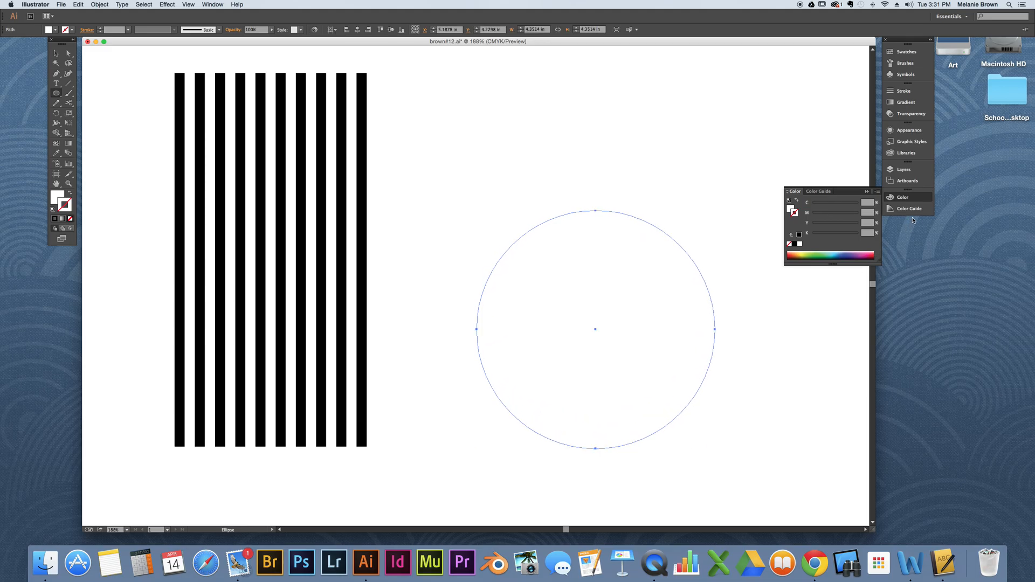
{"action": "left_click", "coordinate": [866, 192]}
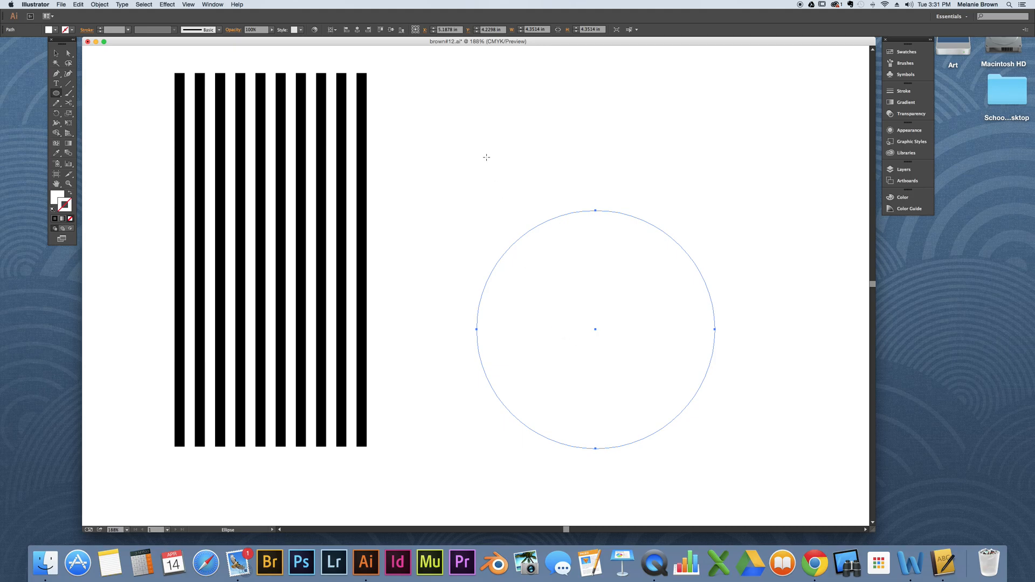
Check the artwork in outline view, return to preview, and apply the new striped art brush to the circle.
{"action": "scroll", "coordinate": [446, 67], "scroll_direction": "left", "scroll_amount": 2}
{"action": "scroll", "coordinate": [446, 67], "scroll_direction": "left", "scroll_amount": 3}
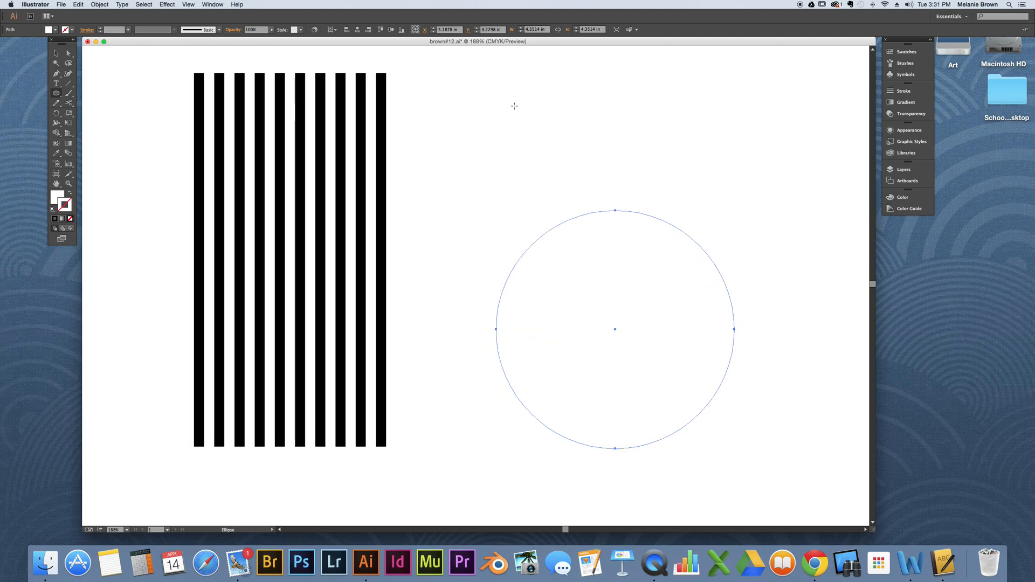
{"action": "scroll", "coordinate": [465, 128], "scroll_direction": "right", "scroll_amount": 3}
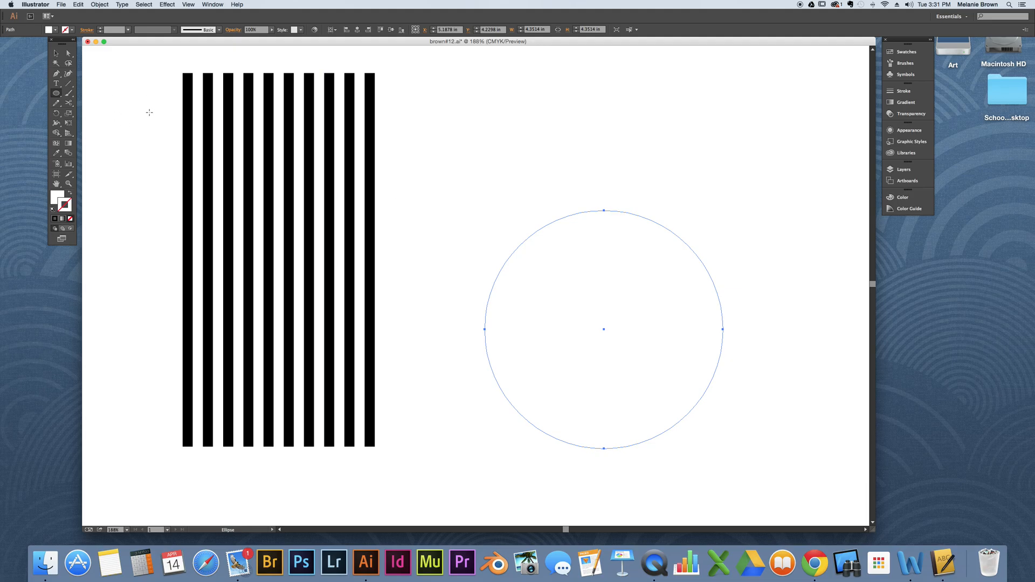
{"action": "key", "text": "super+y"}
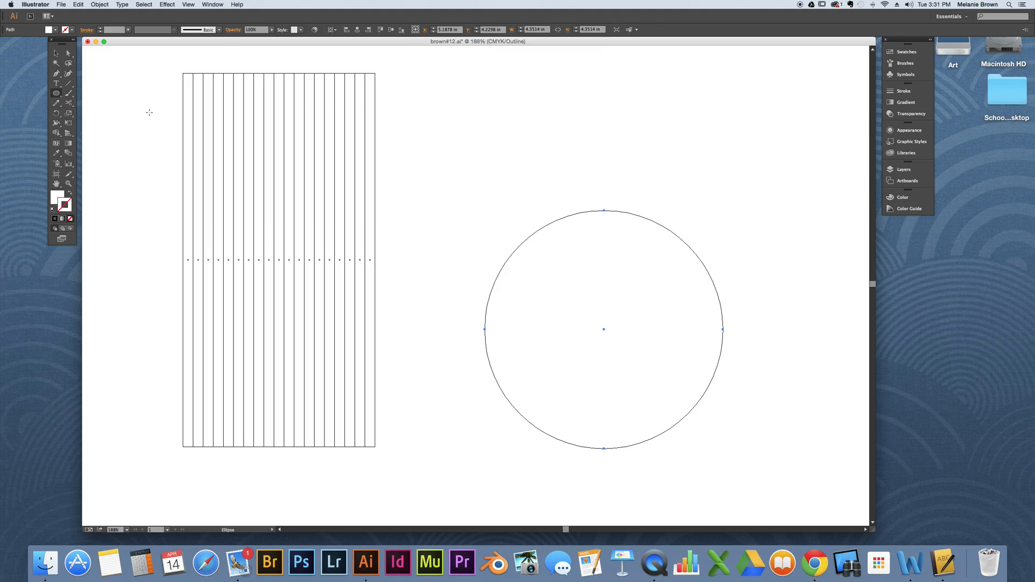
{"action": "key", "text": "super+y"}
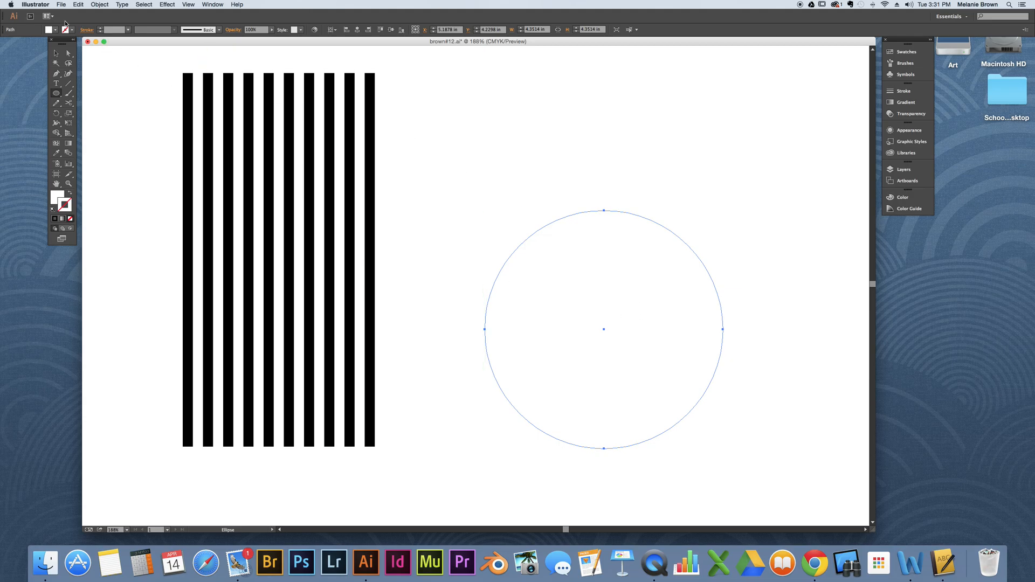
{"action": "left_click", "coordinate": [219, 30]}
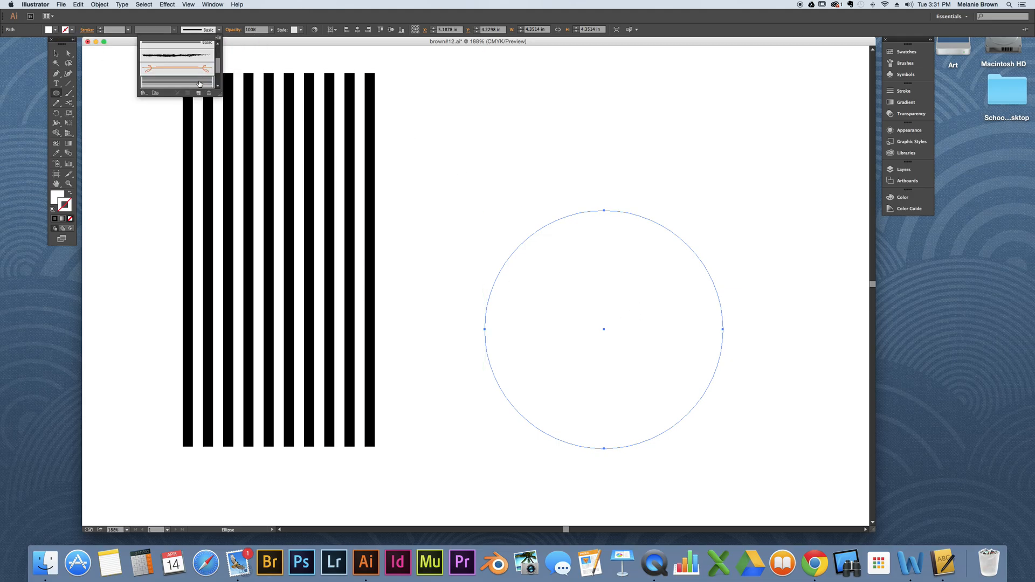
{"action": "left_click", "coordinate": [200, 83]}
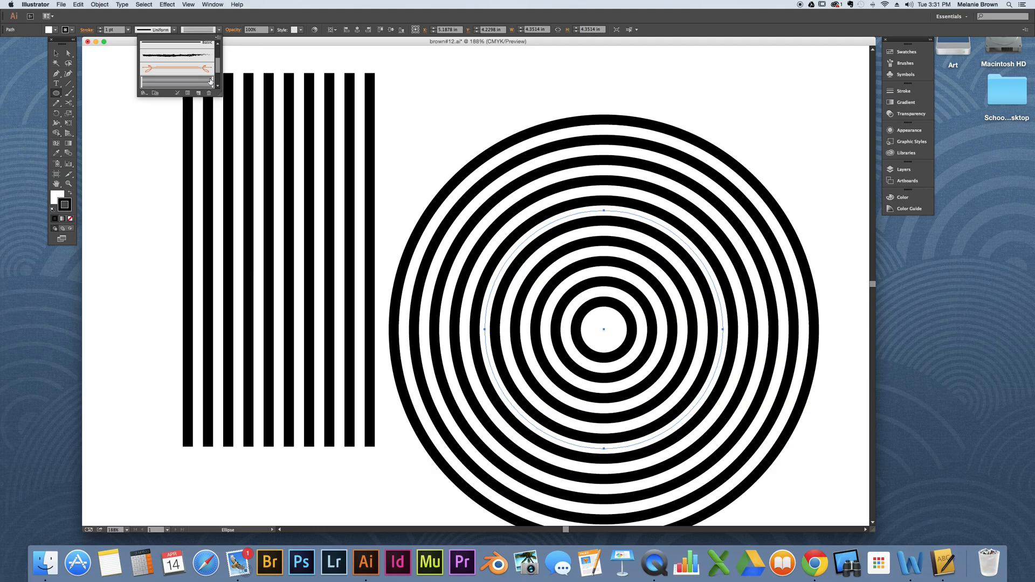
Move the striped circle toward the artwork's upper-left corner, place all the striped bars directly beneath it, and deselect everything.
{"action": "left_click", "coordinate": [219, 30]}
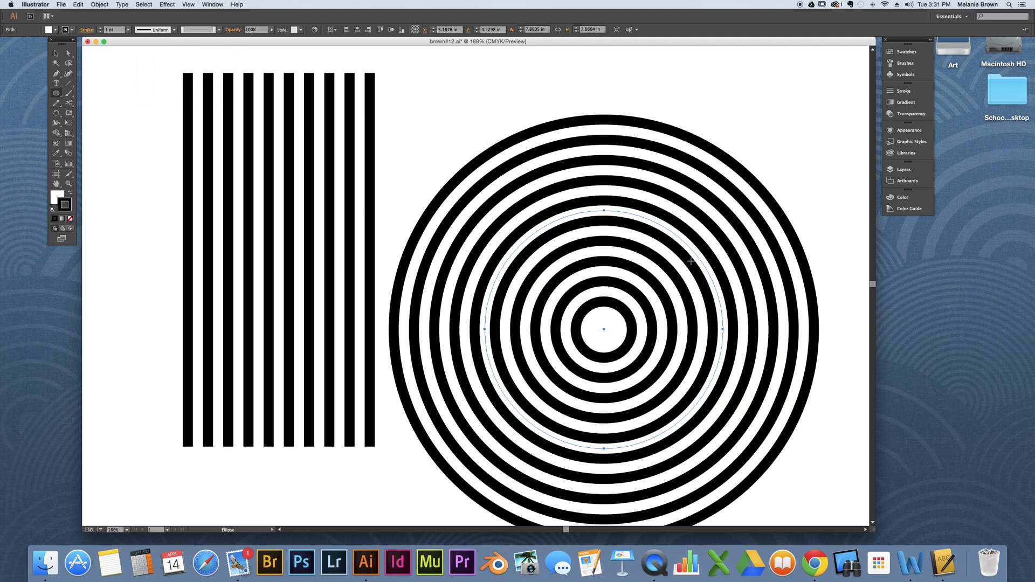
{"action": "key", "text": "super+1"}
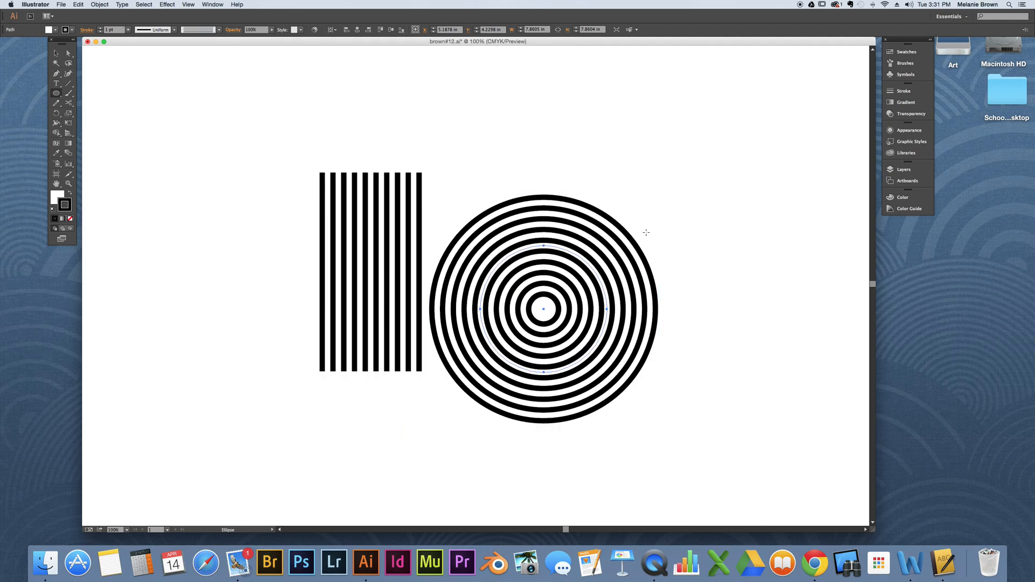
{"action": "left_click", "coordinate": [55, 51]}
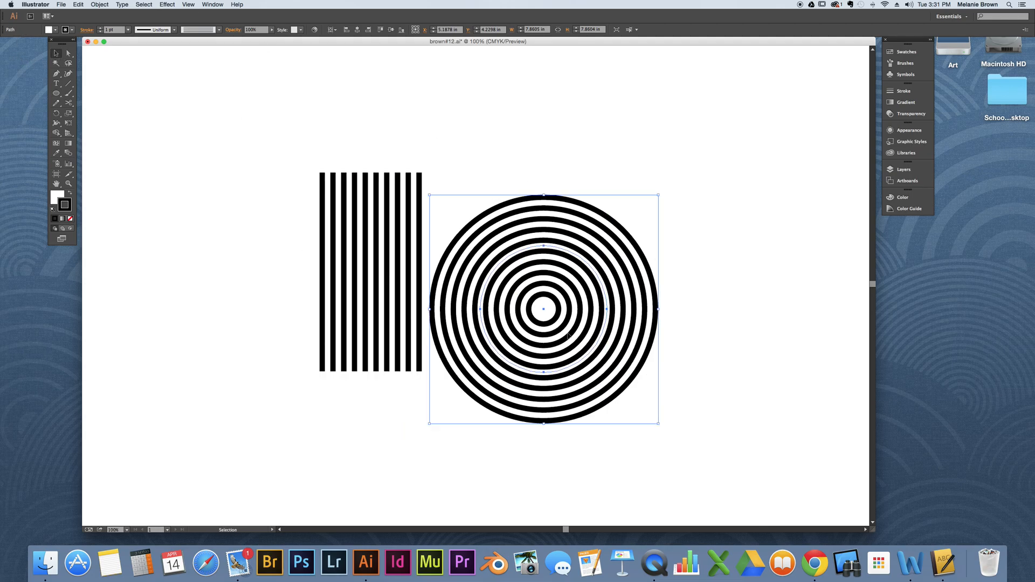
{"action": "left_click_drag", "start_coordinate": [574, 286], "coordinate": [224, 147]}
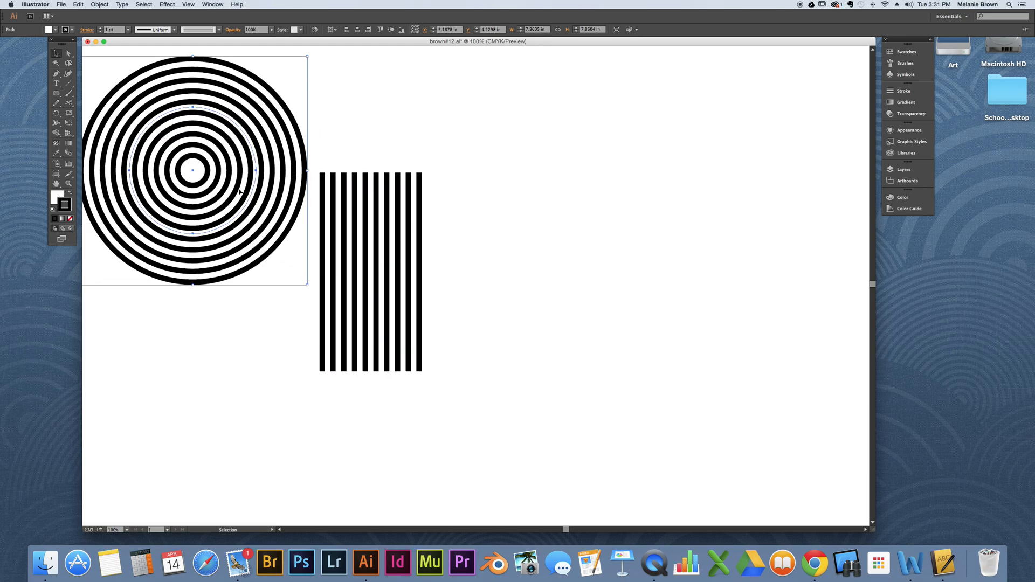
{"action": "left_click_drag", "start_coordinate": [382, 228], "coordinate": [178, 353]}
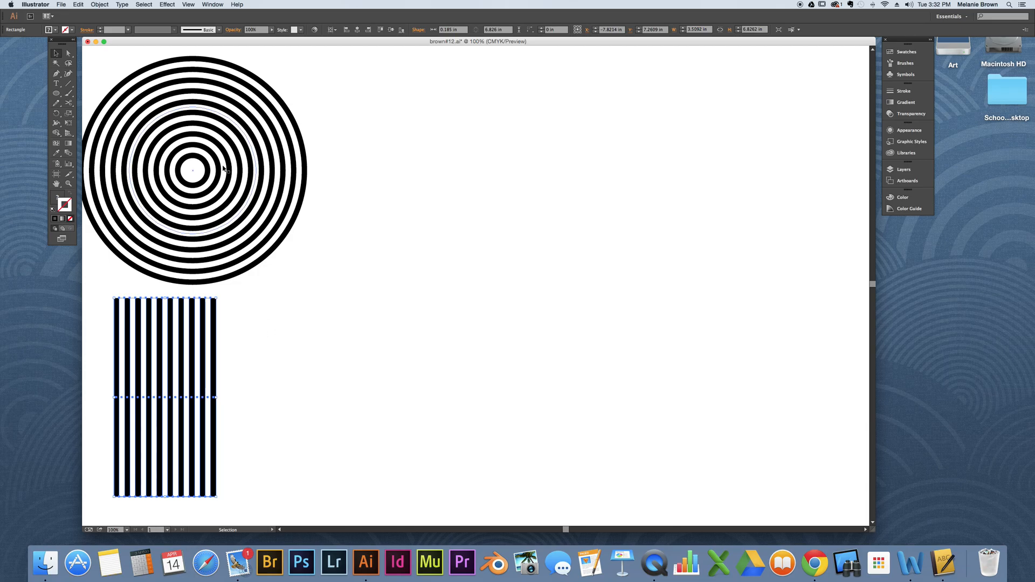
{"action": "left_click_drag", "start_coordinate": [244, 174], "coordinate": [259, 174]}
{"action": "left_click", "coordinate": [354, 220]}
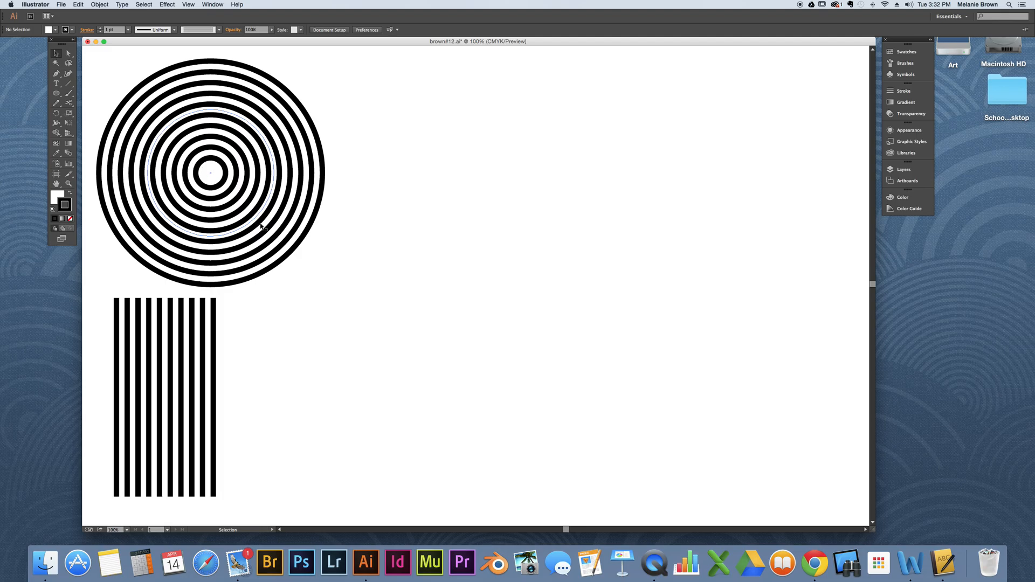
Copy the striped circle and paste three duplicates, arranging two in a row beside the original and one beside the bars.
{"action": "left_click", "coordinate": [198, 125]}
{"action": "key", "text": "a"}
{"action": "key", "text": "super+v"}
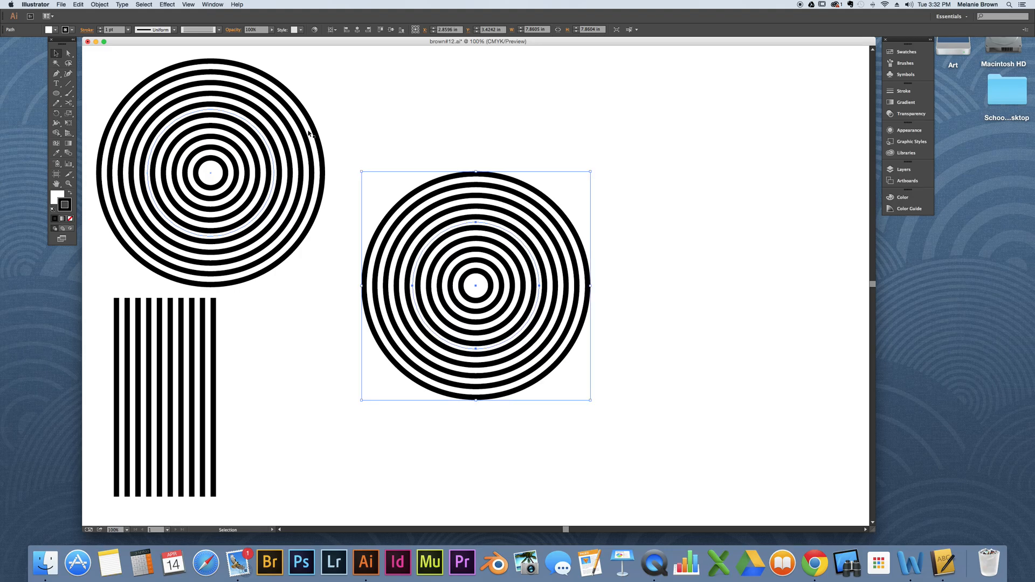
{"action": "left_click_drag", "start_coordinate": [433, 258], "coordinate": [428, 141]}
{"action": "left_click", "coordinate": [430, 186]}
{"action": "key", "text": "super+v"}
{"action": "left_click_drag", "start_coordinate": [462, 272], "coordinate": [721, 152]}
{"action": "left_click", "coordinate": [537, 212]}
{"action": "key", "text": "super+v"}
{"action": "left_click_drag", "start_coordinate": [496, 250], "coordinate": [396, 363]}
{"action": "left_click", "coordinate": [547, 346]}
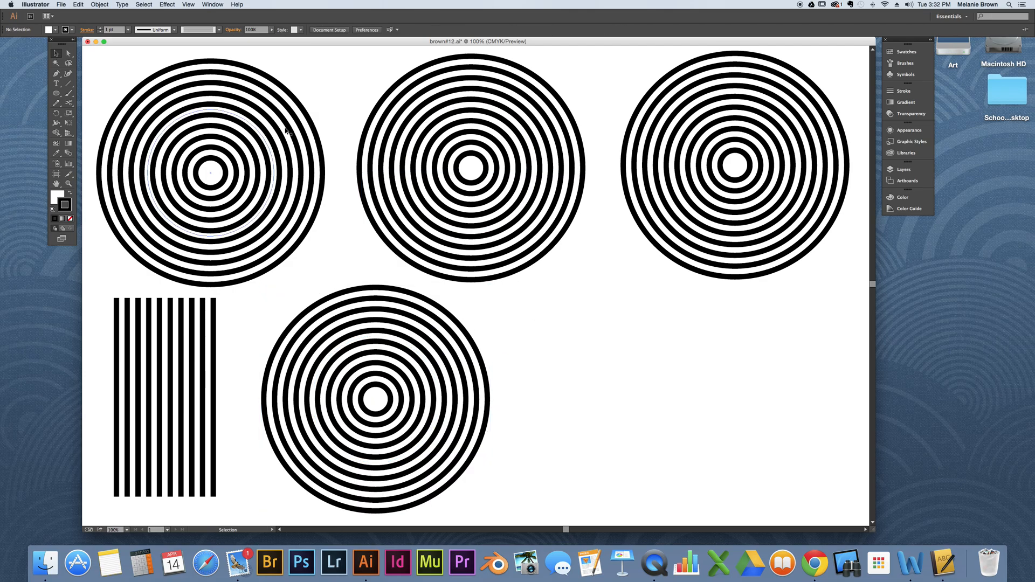
Turn the middle circle of the upper row into a half circle by deleting its top anchor point.
{"action": "left_click", "coordinate": [493, 153]}
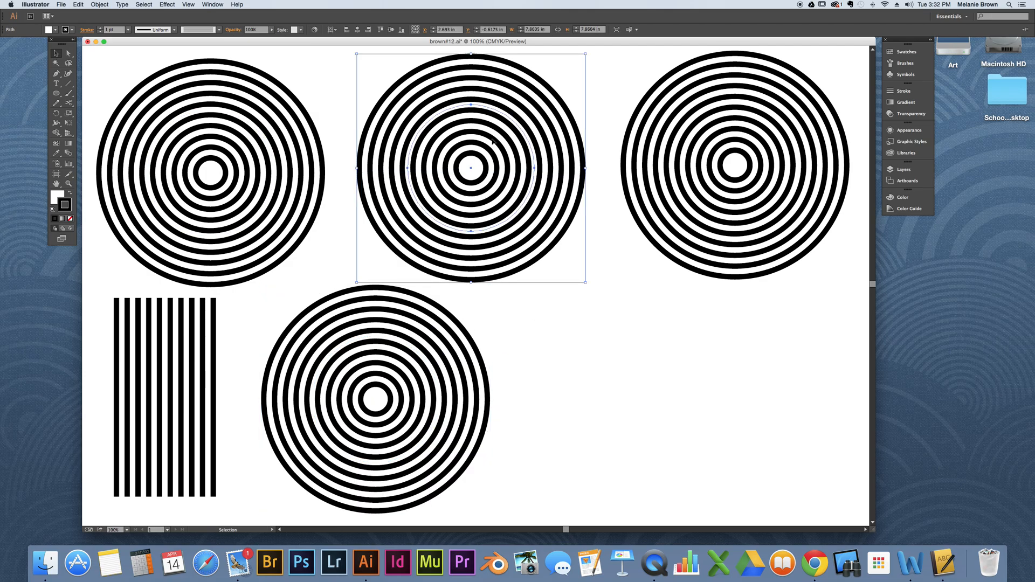
{"action": "left_click", "coordinate": [68, 53]}
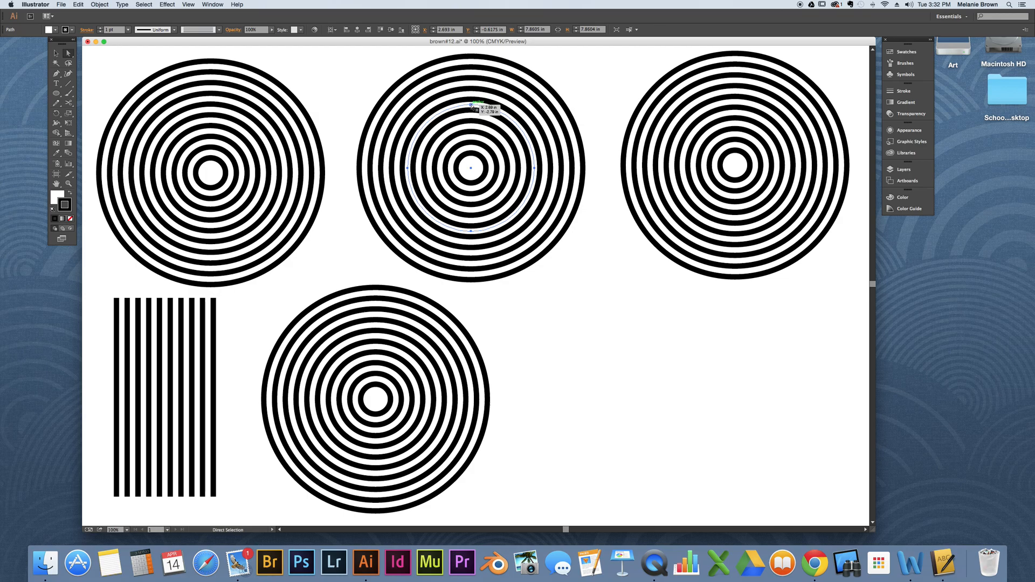
{"action": "left_click", "coordinate": [471, 104]}
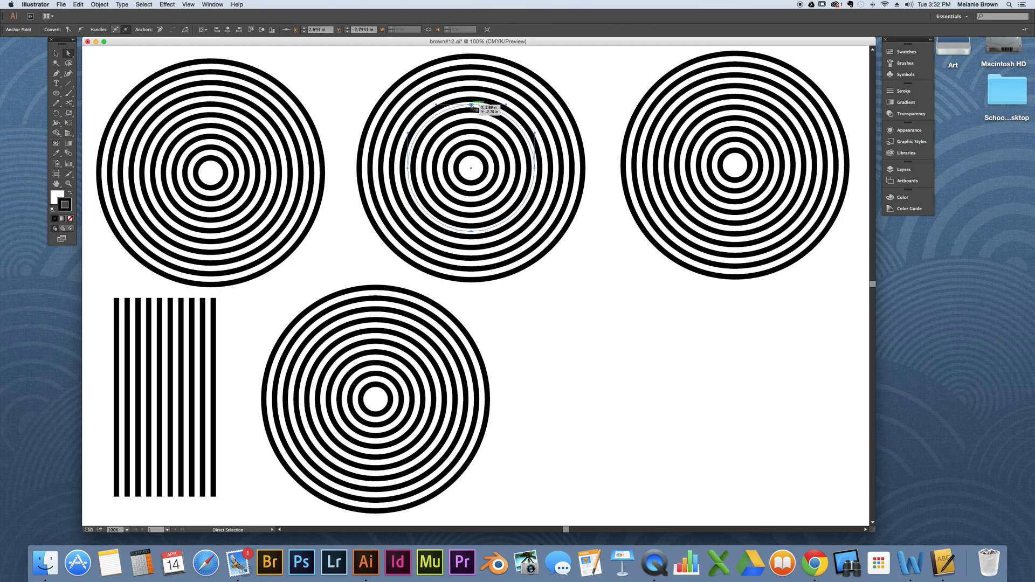
{"action": "key", "text": "Delete"}
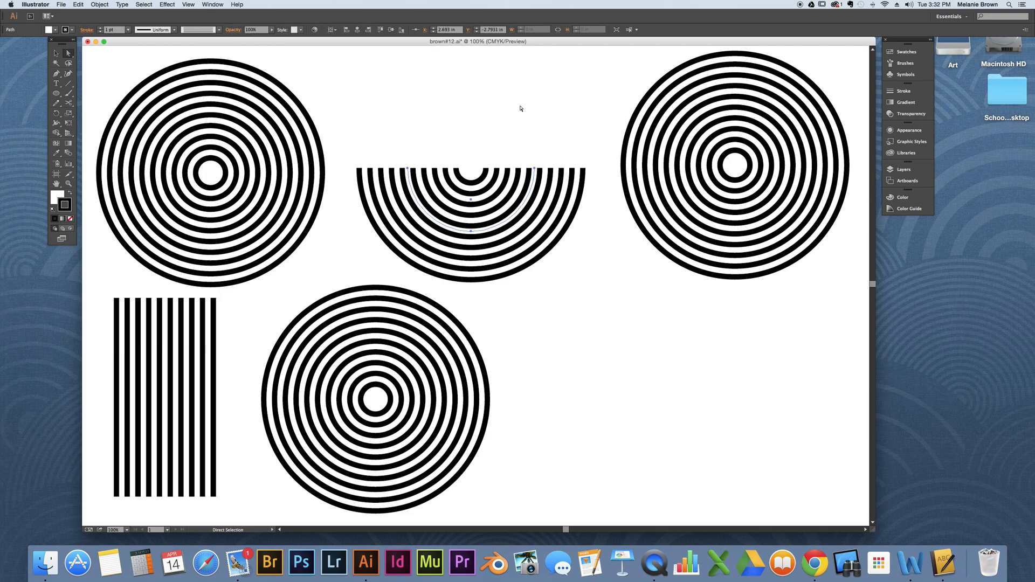
Reduce the last circle of the upper row to a lower-right quarter circle by deleting its top and left anchor points.
{"action": "scroll", "coordinate": [493, 109], "scroll_direction": "left", "scroll_amount": 1}
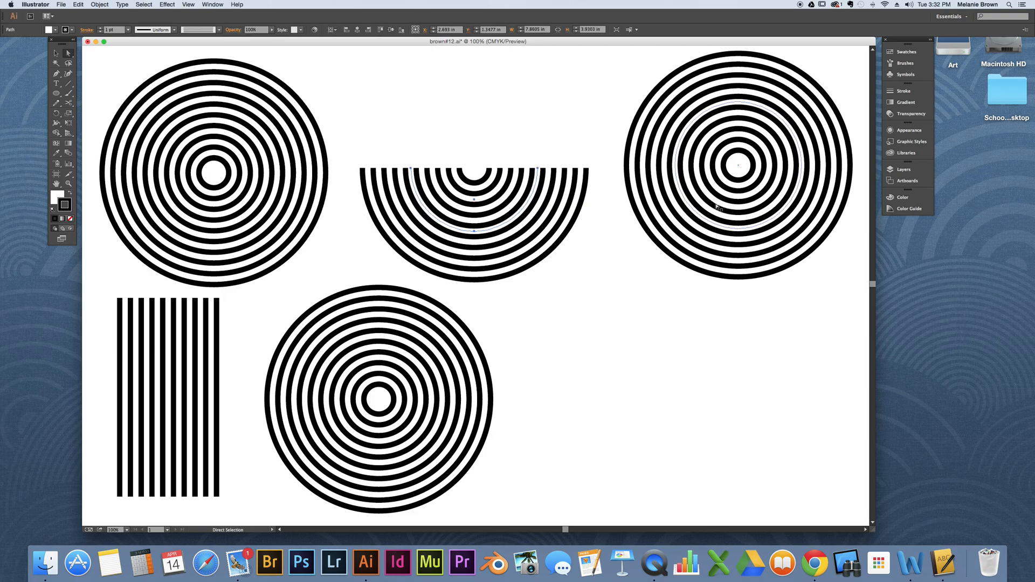
{"action": "left_click", "coordinate": [739, 103]}
{"action": "left_click", "coordinate": [739, 102]}
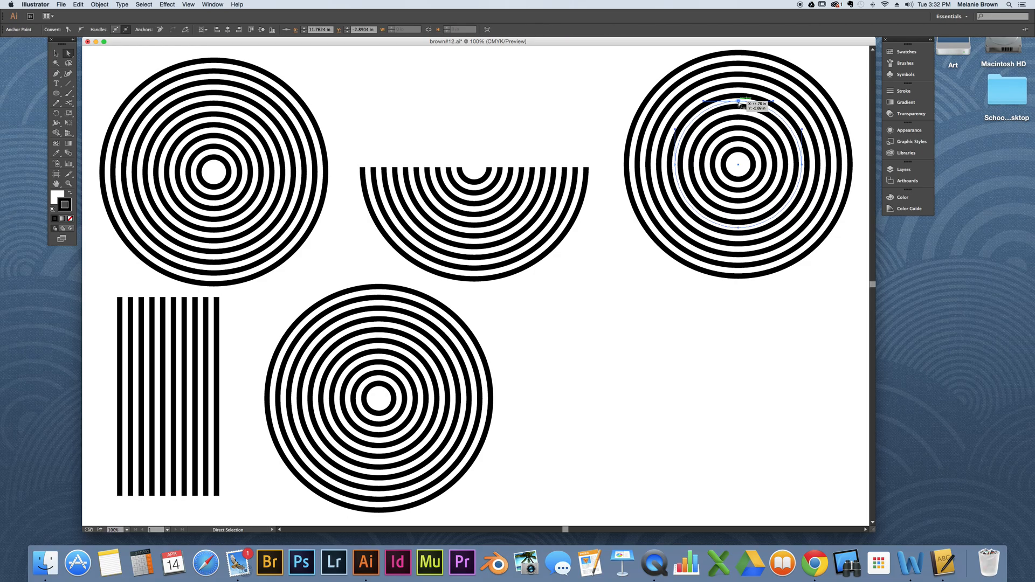
{"action": "key", "text": "Delete"}
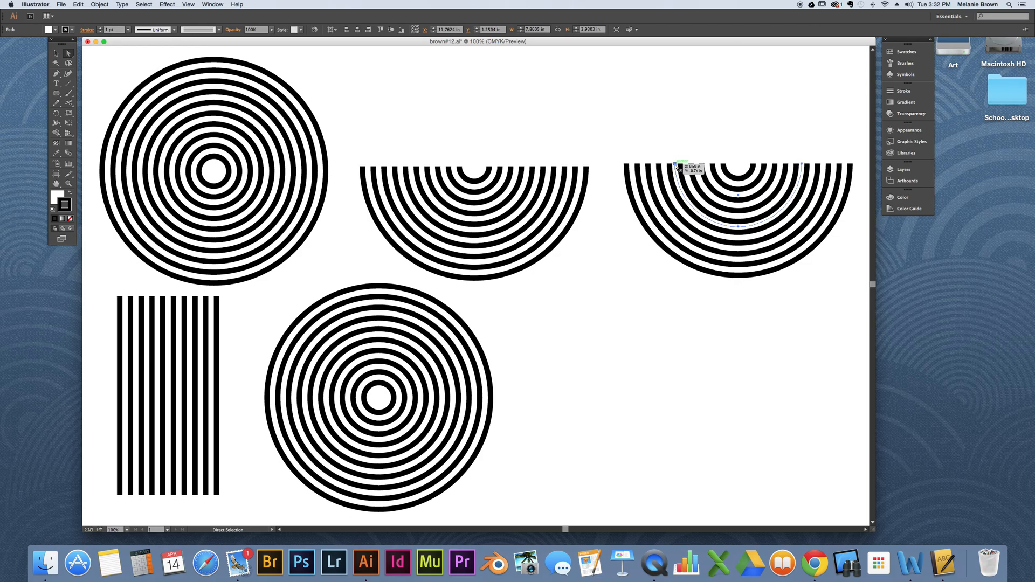
{"action": "left_click", "coordinate": [675, 164]}
{"action": "key", "text": "Delete"}
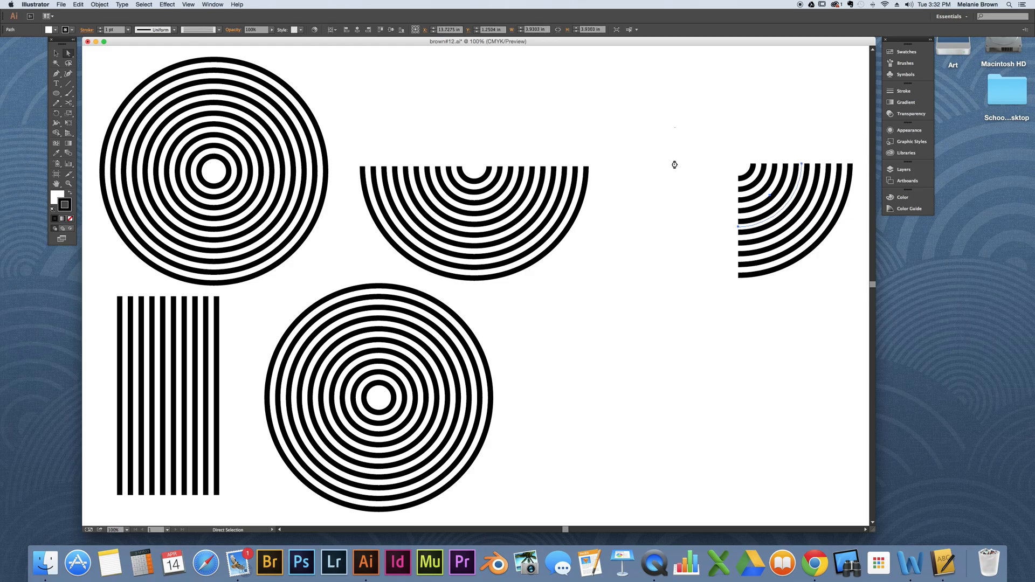
Try to remove the upper-left quarter of the circle beside the bars with Direct Selection, and undo the removal.
{"action": "left_click", "coordinate": [380, 335]}
{"action": "left_click", "coordinate": [379, 334]}
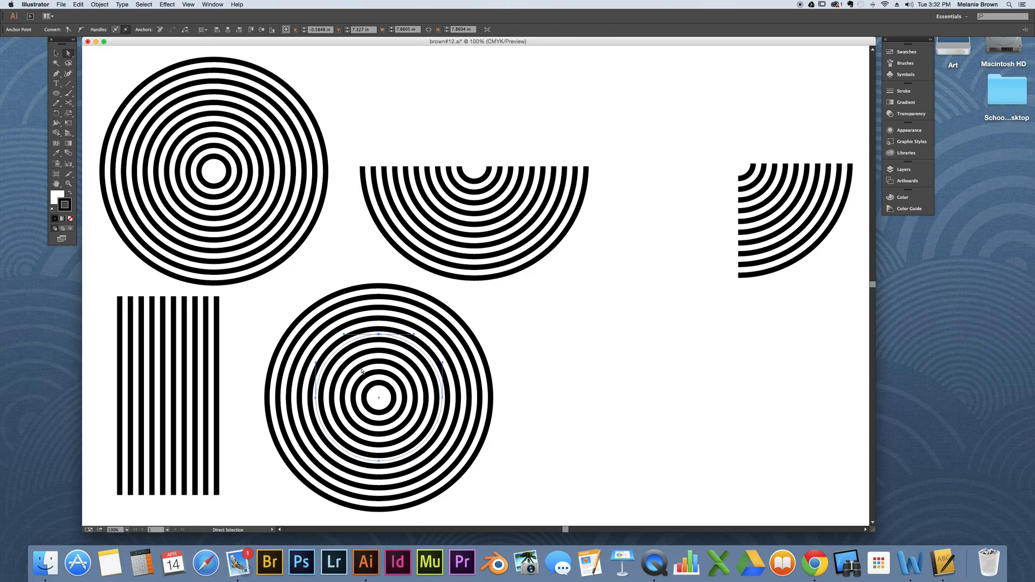
{"action": "left_click", "coordinate": [316, 398]}
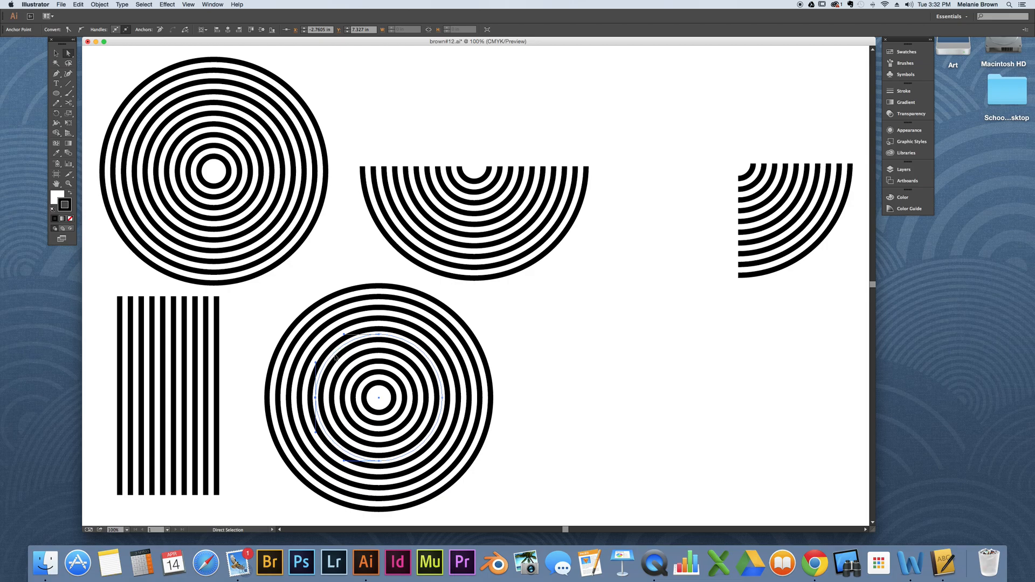
{"action": "left_click", "coordinate": [378, 339]}
{"action": "left_click", "coordinate": [378, 336]}
{"action": "left_click", "coordinate": [313, 358]}
{"action": "left_click", "coordinate": [69, 103]}
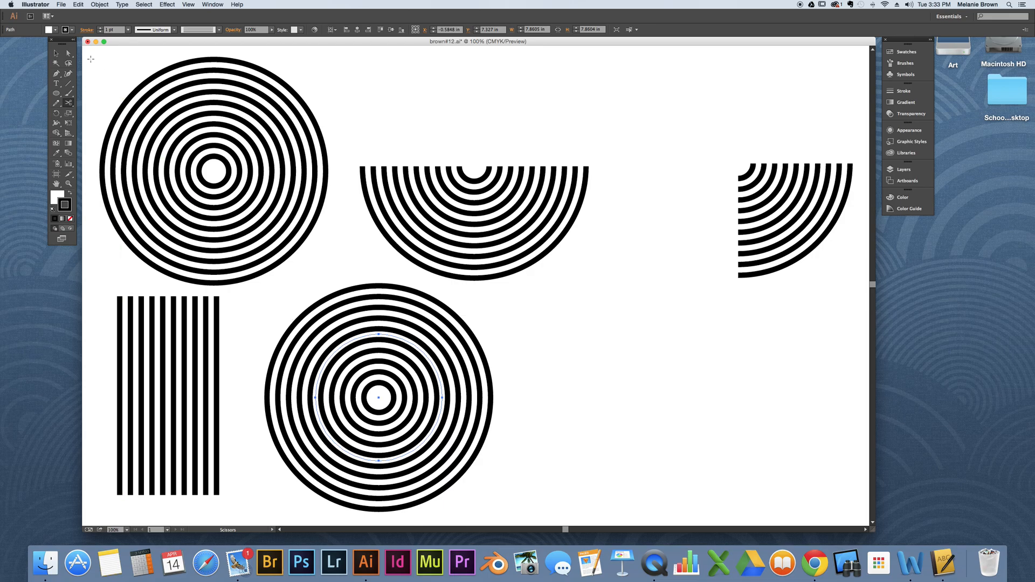
{"action": "left_click", "coordinate": [68, 53]}
{"action": "left_click_drag", "start_coordinate": [266, 303], "coordinate": [376, 394]}
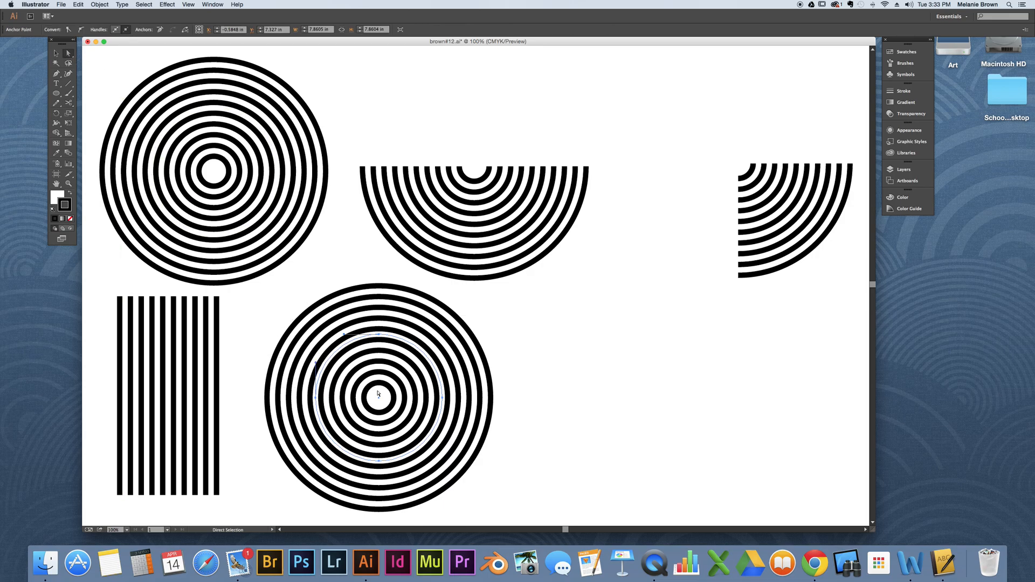
{"action": "key", "text": "Delete"}
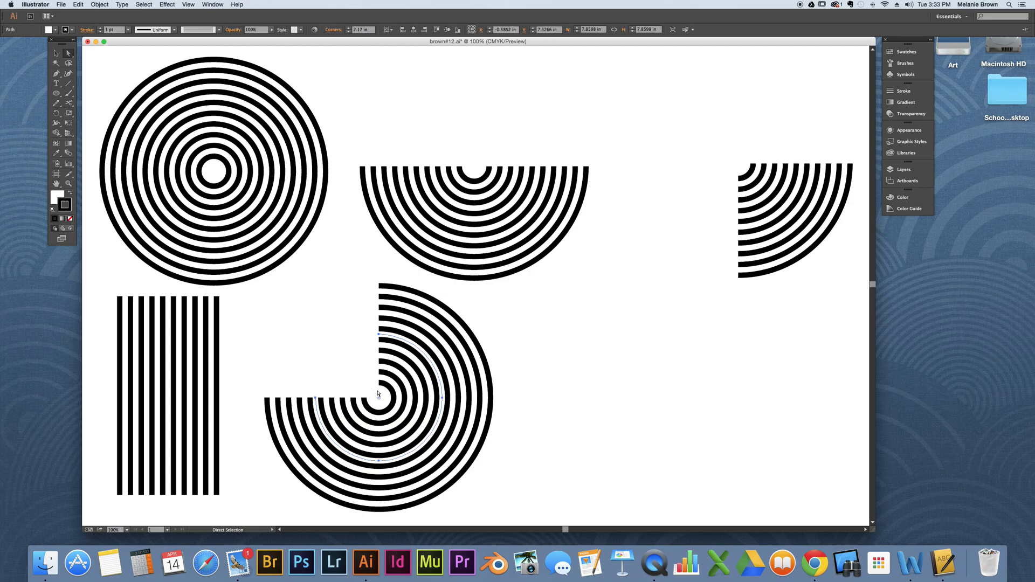
{"action": "key", "text": "super+z"}
{"action": "left_click", "coordinate": [478, 326]}
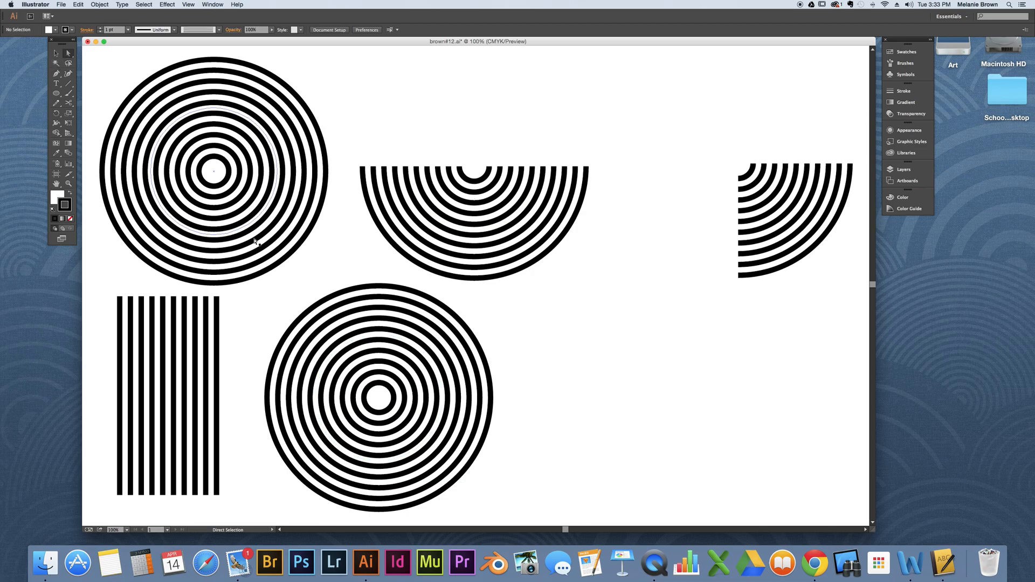
Make the circle beside the bars a three-quarter circle by deleting its upper-left path segment with Direct Selection, and deselect it.
{"action": "left_click", "coordinate": [378, 334]}
{"action": "left_click", "coordinate": [378, 335]}
{"action": "left_click", "coordinate": [316, 399]}
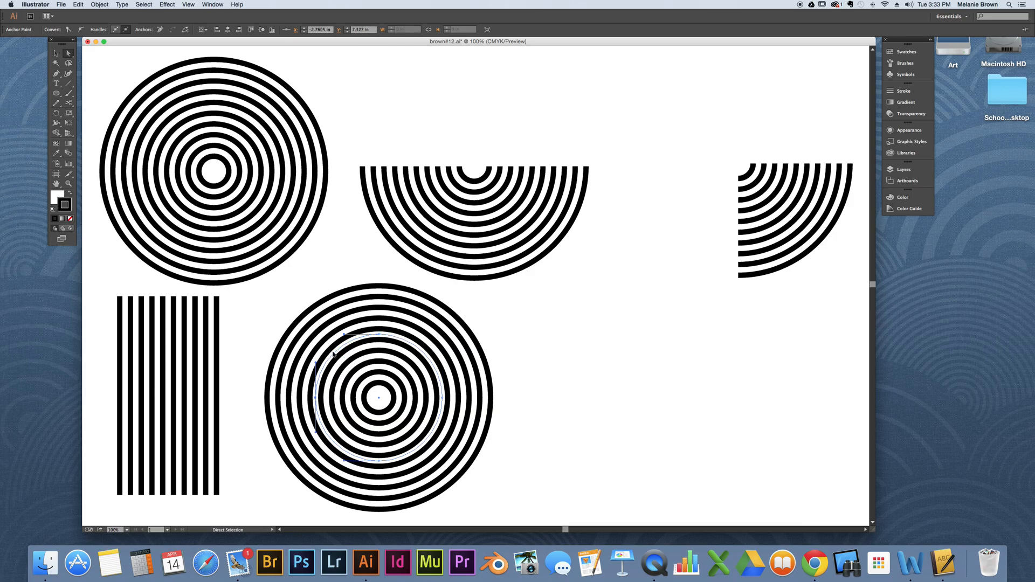
{"action": "left_click", "coordinate": [336, 354]}
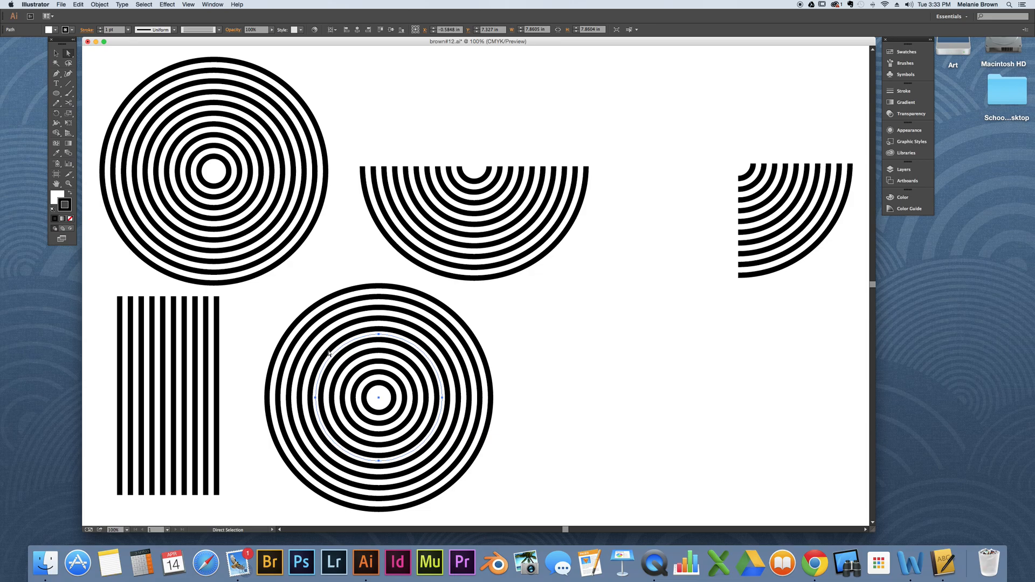
{"action": "left_click", "coordinate": [68, 103]}
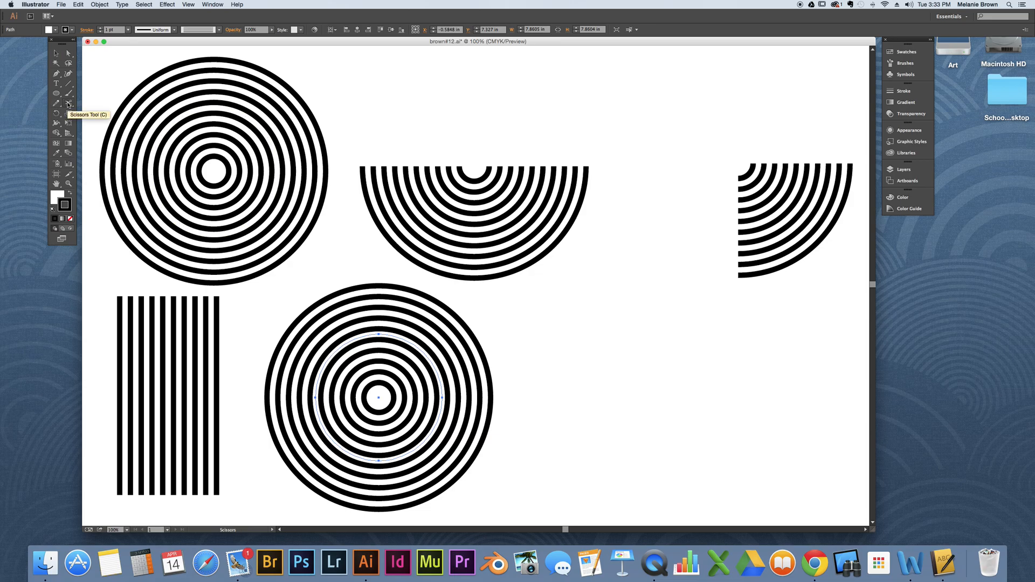
{"action": "left_click", "coordinate": [68, 53]}
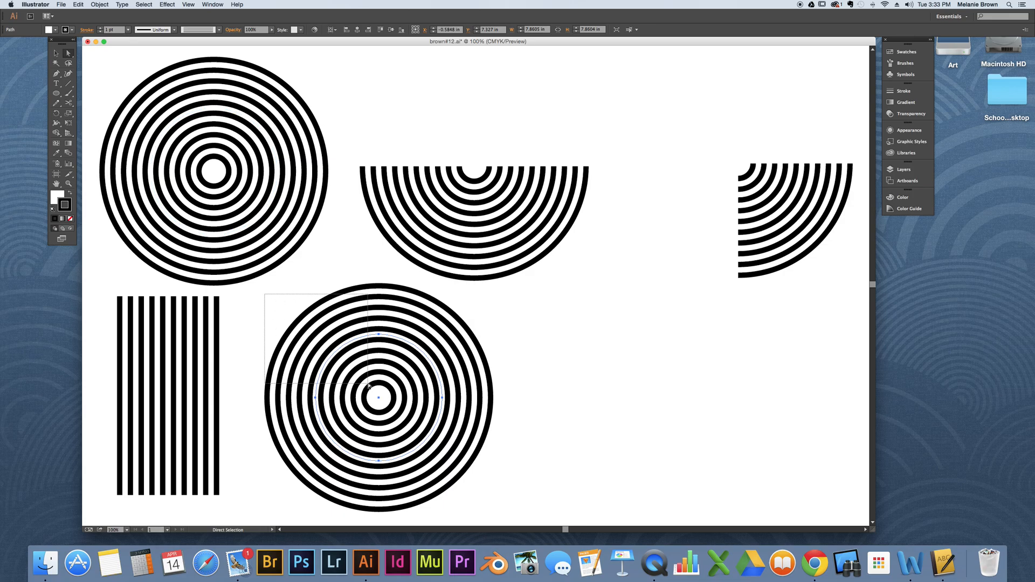
{"action": "left_click", "coordinate": [394, 407]}
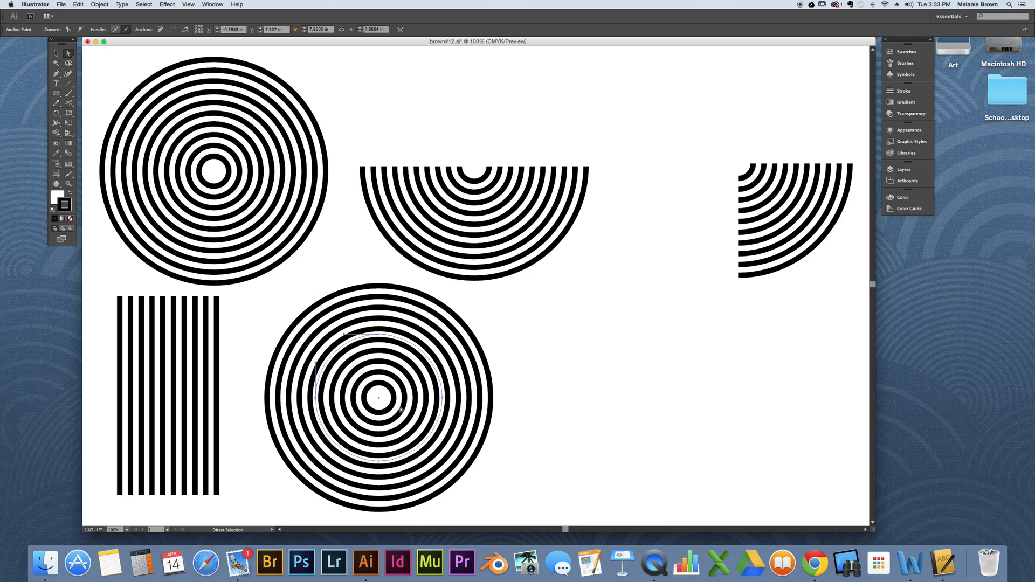
{"action": "scroll", "coordinate": [320, 341], "scroll_direction": "right", "scroll_amount": 1}
{"action": "key", "text": "Delete"}
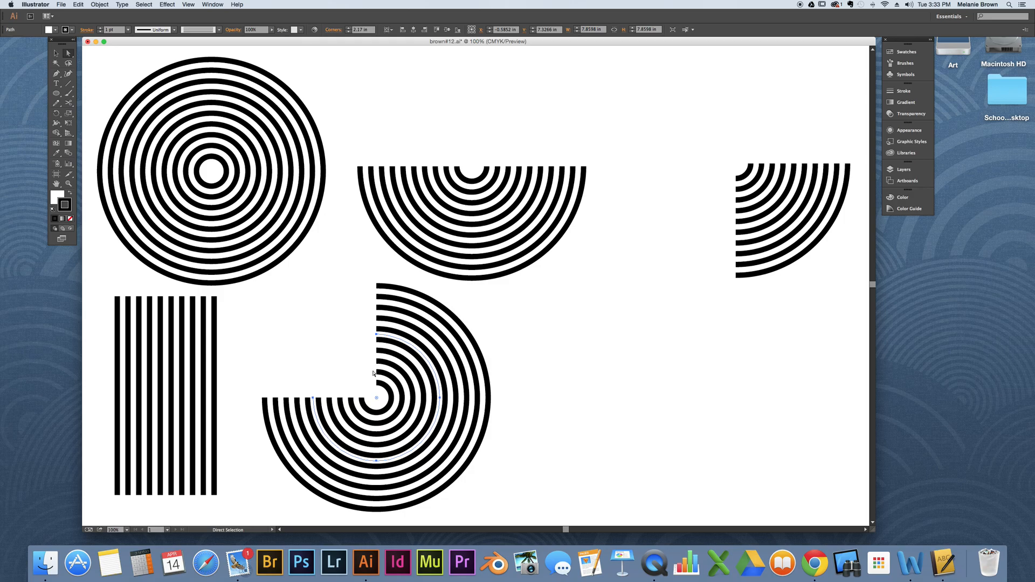
{"action": "scroll", "coordinate": [578, 331], "scroll_direction": "right", "scroll_amount": 5}
{"action": "left_click", "coordinate": [523, 344]}
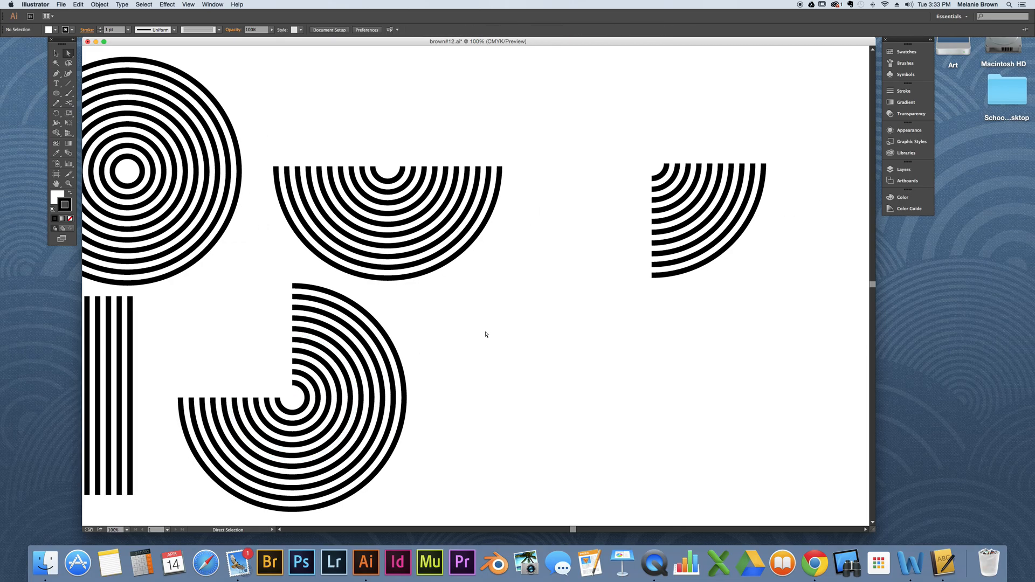
Start a column of shapes along the artwork's left side with the full striped circle and the half circle beneath it.
{"action": "scroll", "coordinate": [485, 334], "scroll_direction": "left", "scroll_amount": 8}
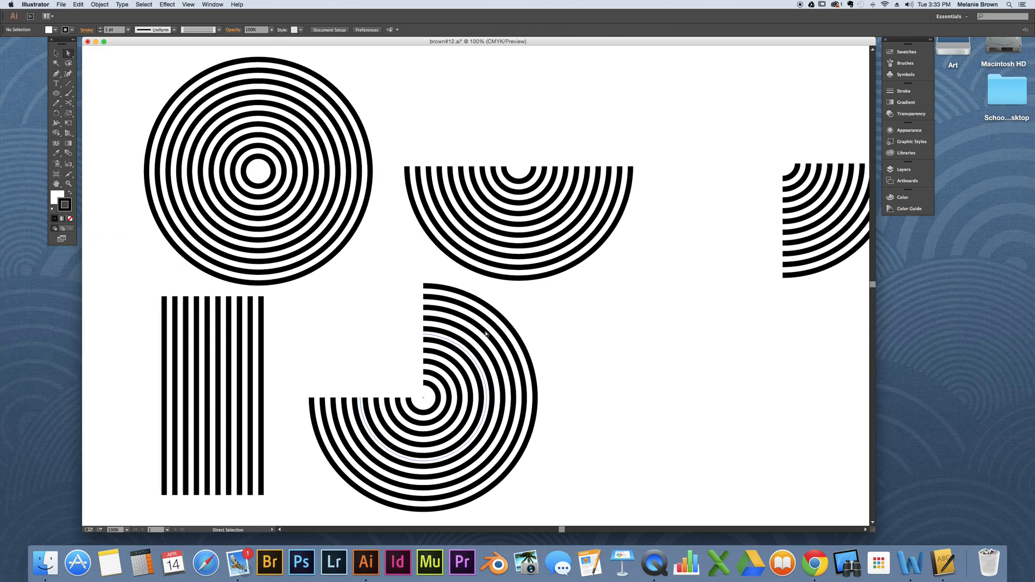
{"action": "key", "text": "super+minus"}
{"action": "key", "text": "super+minus"}
{"action": "left_click_drag", "start_coordinate": [454, 318], "coordinate": [167, 123]}
{"action": "left_click_drag", "start_coordinate": [513, 247], "coordinate": [162, 252]}
Place the striped bars and the three-quarter circle beneath the half circle, and the quarter circle above the full circle.
{"action": "left_click", "coordinate": [353, 326]}
{"action": "left_click", "coordinate": [338, 327]}
{"action": "left_click_drag", "start_coordinate": [307, 278], "coordinate": [164, 339]}
{"action": "left_click", "coordinate": [359, 318]}
{"action": "left_click", "coordinate": [233, 298]}
{"action": "left_click_drag", "start_coordinate": [419, 281], "coordinate": [120, 499]}
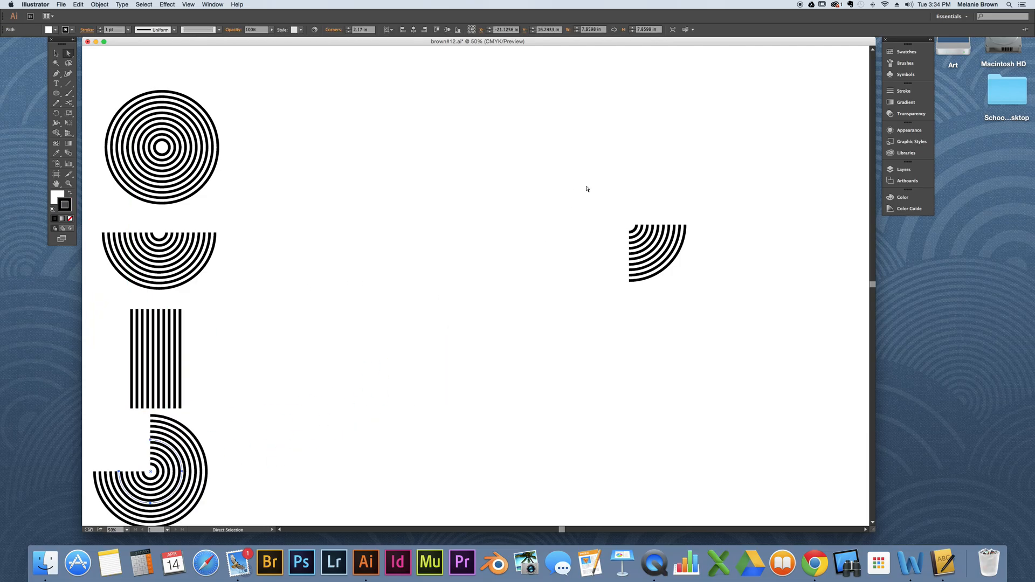
{"action": "left_click_drag", "start_coordinate": [627, 233], "coordinate": [96, 68]}
{"action": "left_click", "coordinate": [291, 277]}
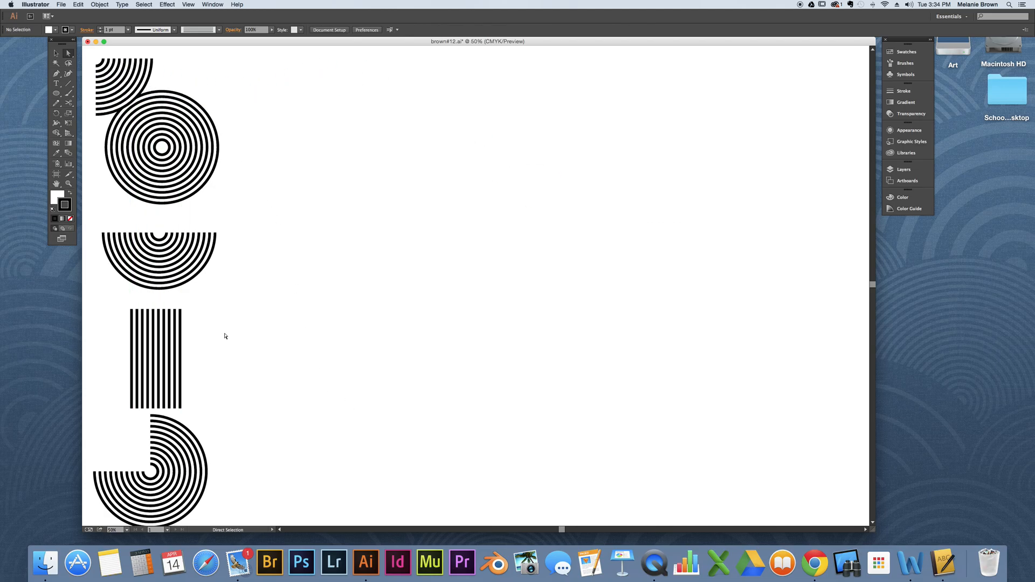
Place a copy of the whole set of striped bars in the empty middle area, and deselect it.
{"action": "left_click", "coordinate": [173, 358]}
{"action": "left_click_drag", "start_coordinate": [111, 328], "coordinate": [258, 399]}
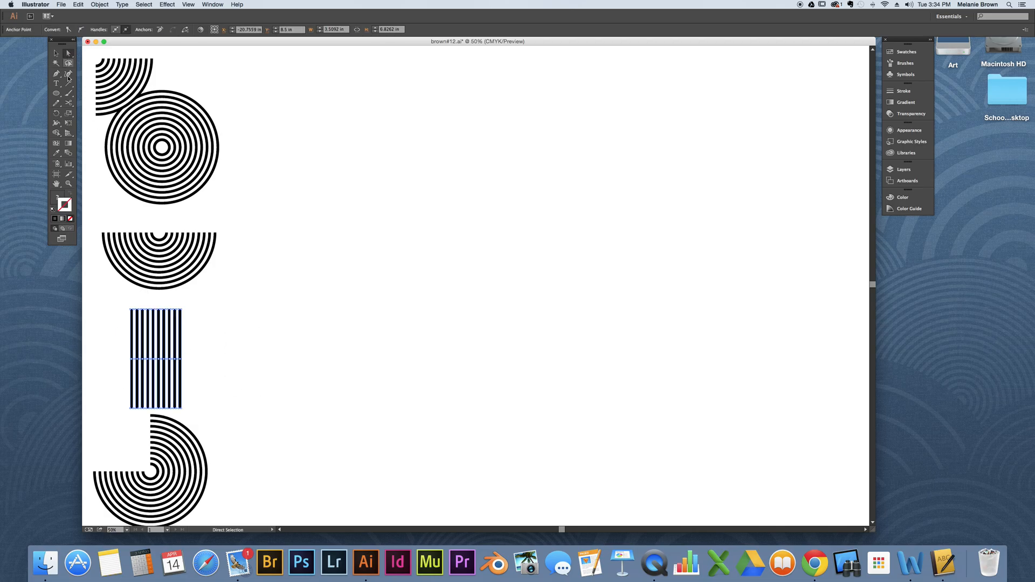
{"action": "left_click", "coordinate": [226, 370]}
{"action": "left_click", "coordinate": [54, 52]}
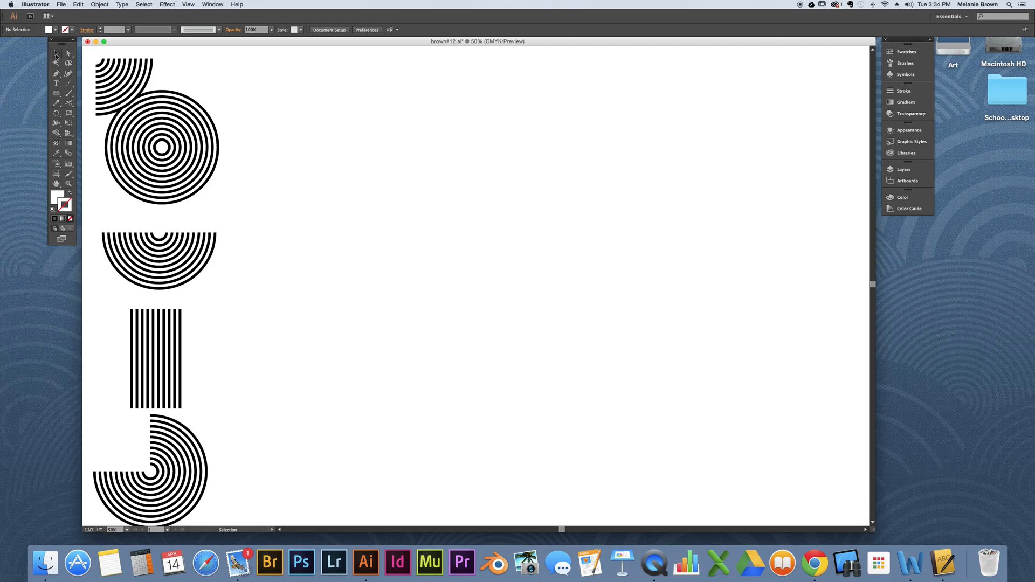
{"action": "left_click_drag", "start_coordinate": [119, 319], "coordinate": [222, 378]}
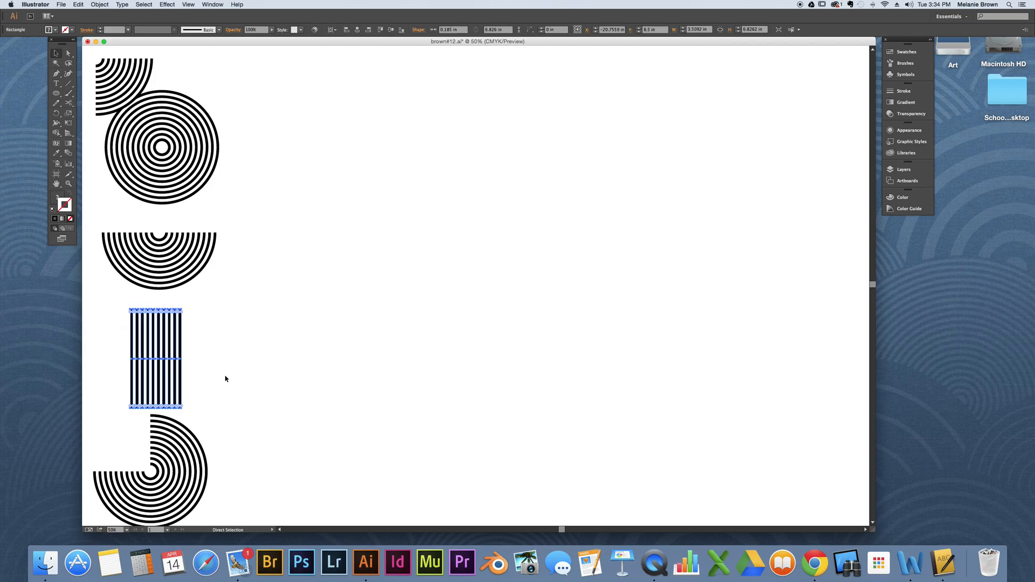
{"action": "key", "text": "super+v"}
{"action": "left_click_drag", "start_coordinate": [481, 290], "coordinate": [440, 299]}
{"action": "left_click", "coordinate": [467, 393]}
Place a copy of the striped half circle, rotated 180°, as an arch on top of the copied bars.
{"action": "left_click", "coordinate": [166, 244]}
{"action": "key", "text": "super+c"}
{"action": "key", "text": "super+v"}
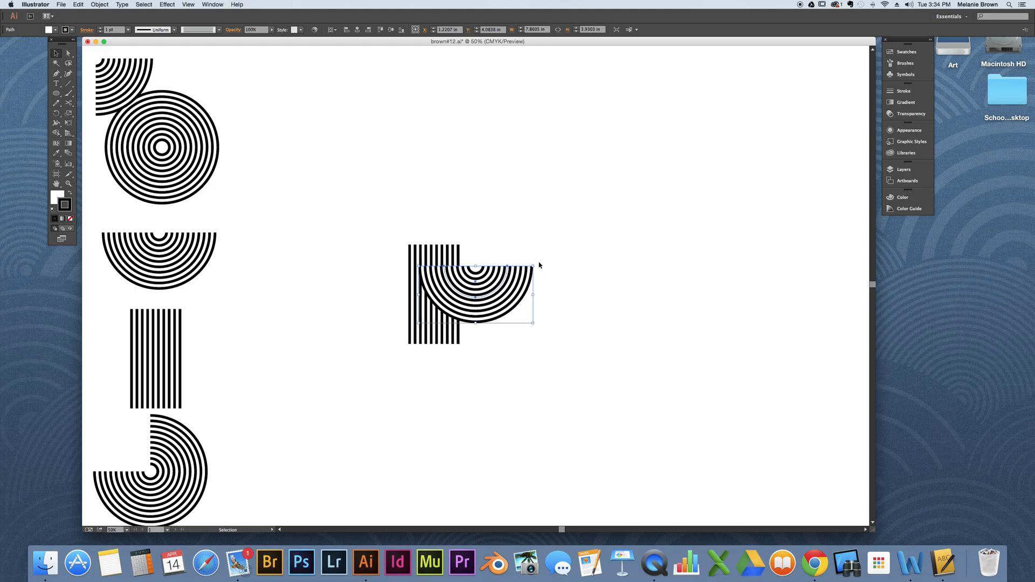
{"action": "mouse_move", "coordinate": [505, 290]}
{"action": "left_mouse_down"}
{"action": "mouse_move", "coordinate": [607, 279]}
{"action": "mouse_move", "coordinate": [566, 210]}
{"action": "mouse_move", "coordinate": [597, 213]}
{"action": "mouse_move", "coordinate": [560, 210]}
{"action": "mouse_move", "coordinate": [508, 237]}
{"action": "mouse_move", "coordinate": [492, 298]}
{"action": "left_mouse_up"}
{"action": "left_click_drag", "start_coordinate": [500, 316], "coordinate": [501, 316]}
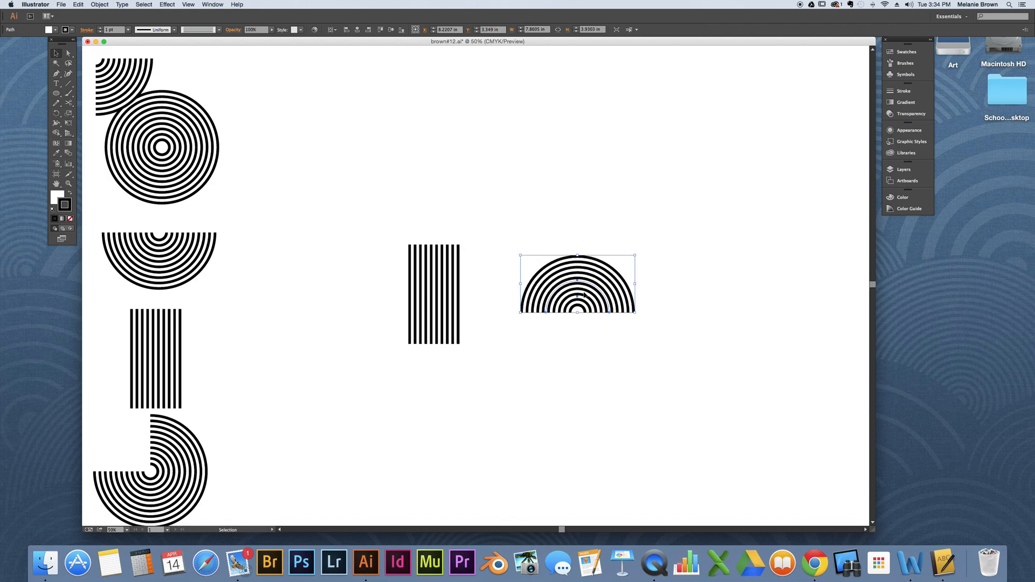
{"action": "left_click_drag", "start_coordinate": [591, 276], "coordinate": [467, 212]}
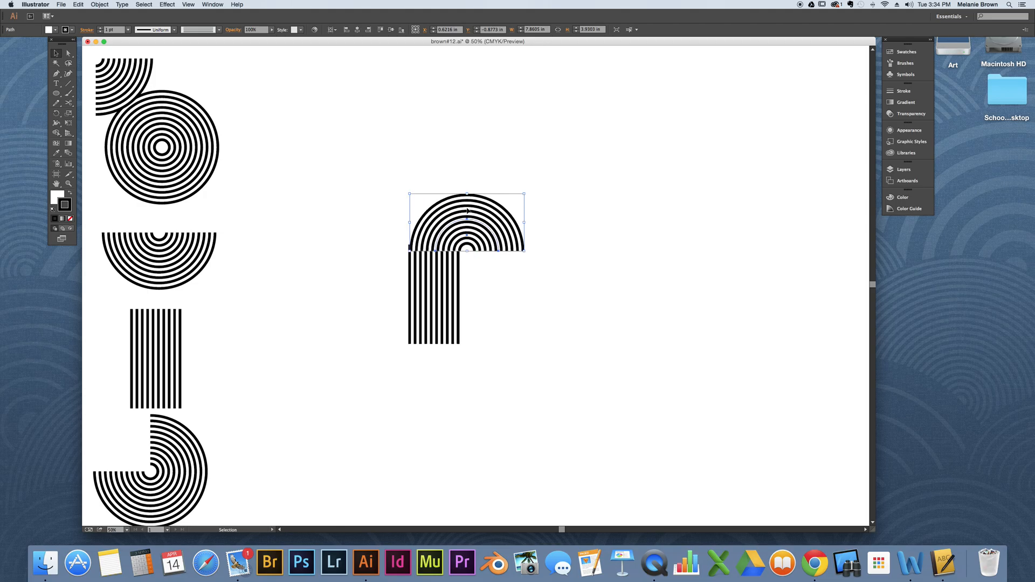
Nudge the arch up and slightly left to bring its base to the bars' top edge and align the outer stripes.
{"action": "key", "text": "Up"}
{"action": "key", "text": "Up"}
{"action": "key", "text": "Up"}
{"action": "key", "text": "Up"}
{"action": "key", "text": "Up"}
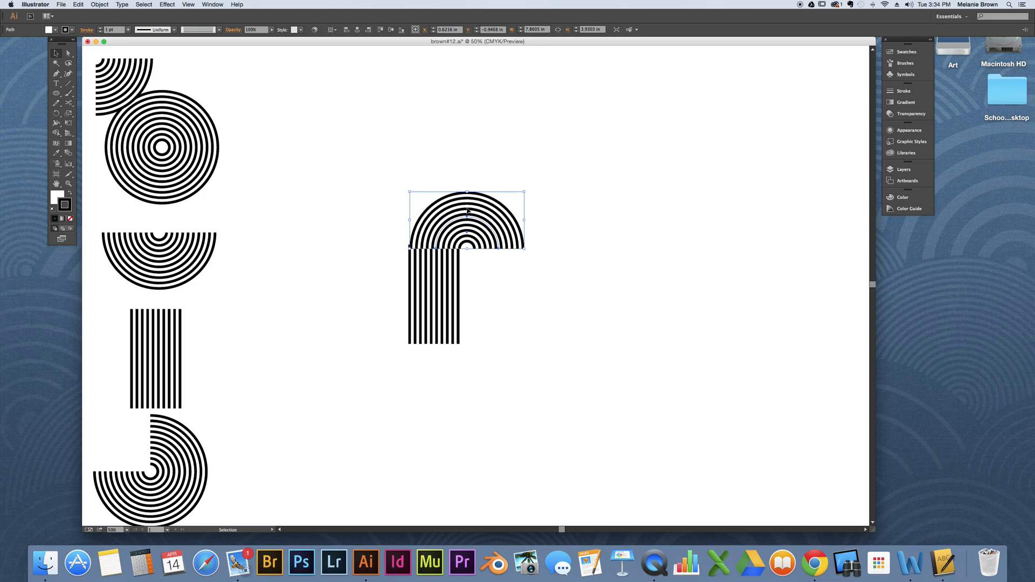
{"action": "key", "text": "Up"}
{"action": "key", "text": "Up"}
{"action": "key", "text": "Up"}
{"action": "key", "text": "Up"}
{"action": "key", "text": "Up"}
{"action": "key", "text": "Up"}
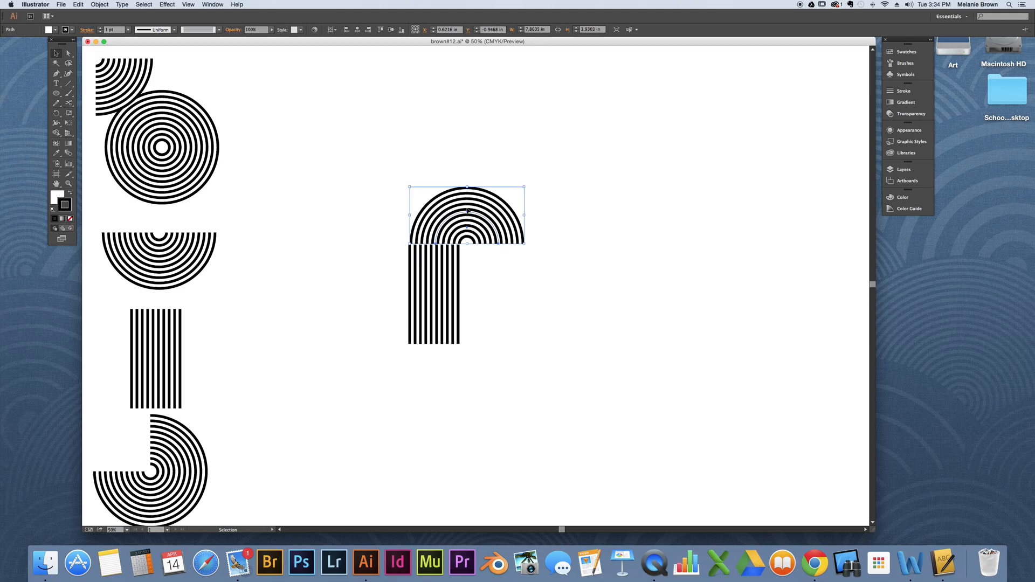
{"action": "key", "text": "Left"}
{"action": "key", "text": "Left"}
{"action": "key", "text": "Left"}
{"action": "key", "text": "Left"}
{"action": "key", "text": "Left"}
{"action": "key", "text": "Left"}
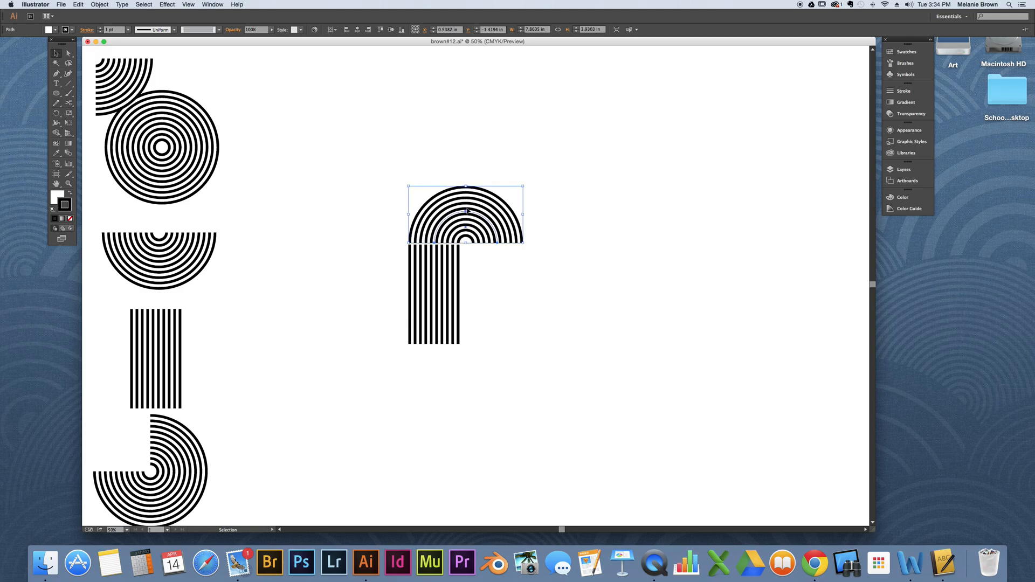
Close the gap at the joint by nudging the arch down and slightly left onto the bars at 150% zoom.
{"action": "left_click", "coordinate": [516, 256]}
{"action": "key", "text": "super+1"}
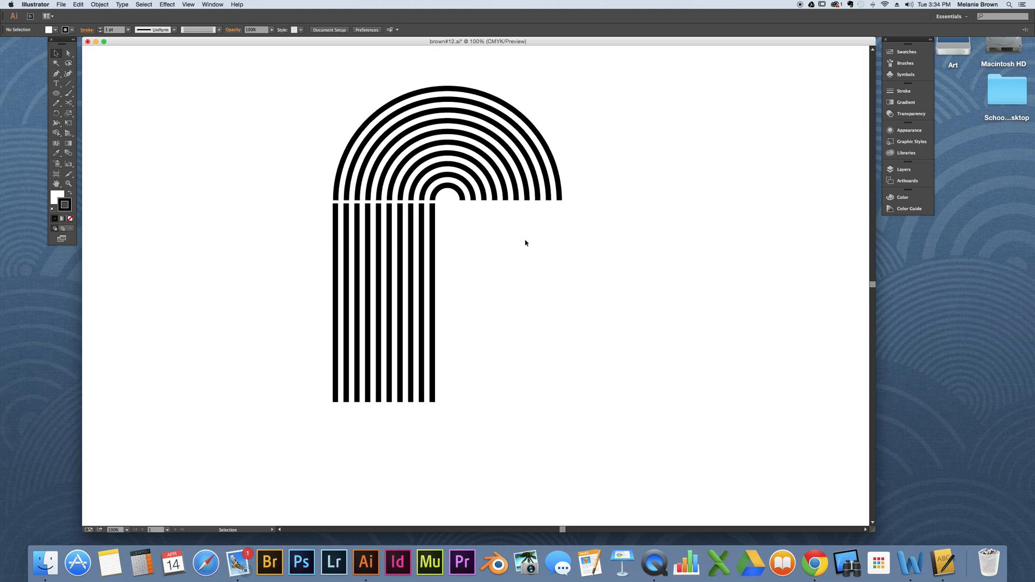
{"action": "key", "text": "super+equal"}
{"action": "left_click", "coordinate": [422, 122]}
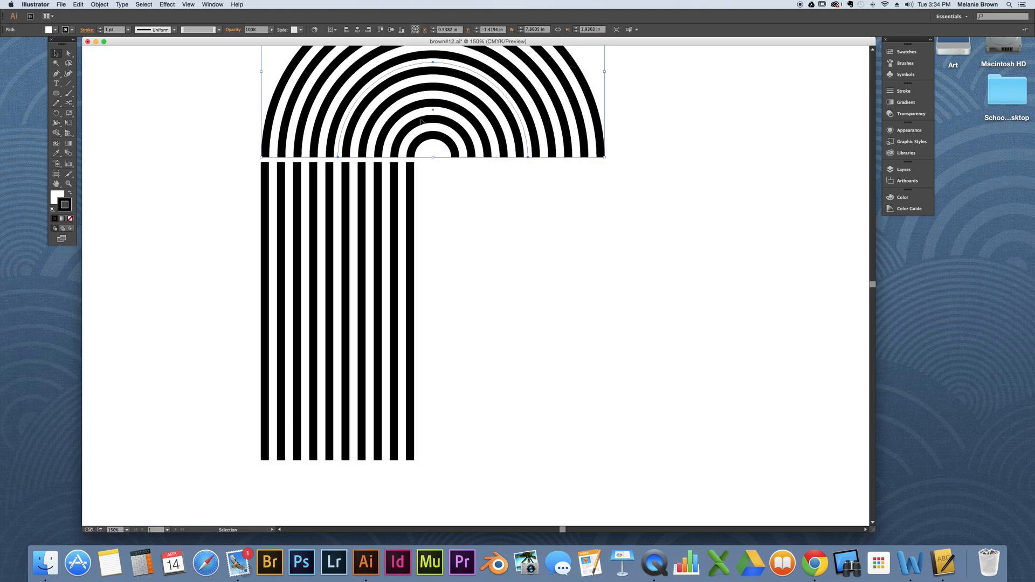
{"action": "key", "text": "Down"}
{"action": "key", "text": "Down"}
{"action": "key", "text": "Left"}
{"action": "key", "text": "Left"}
{"action": "key", "text": "Left"}
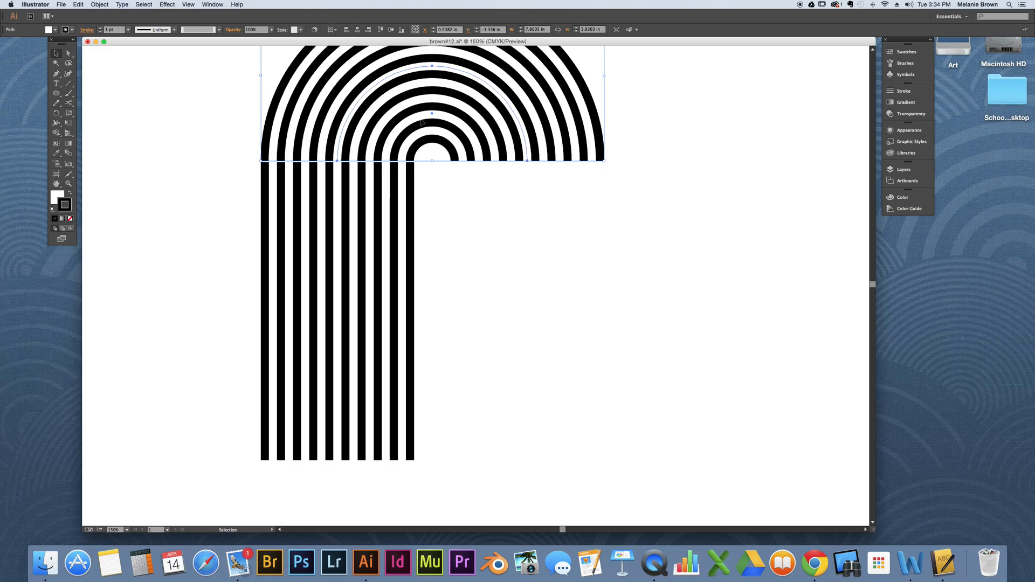
{"action": "key", "text": "Right"}
{"action": "key", "text": "Down"}
{"action": "key", "text": "Down"}
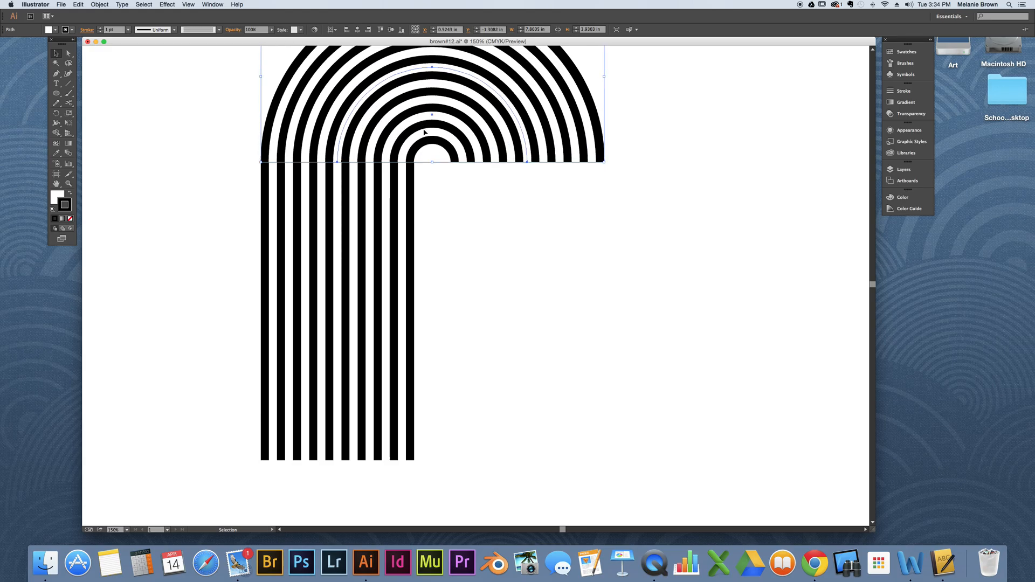
{"action": "left_click", "coordinate": [461, 224]}
Fine-tune the arch's position with small nudges left and down so its stripes continue into the bars.
{"action": "left_click", "coordinate": [406, 144]}
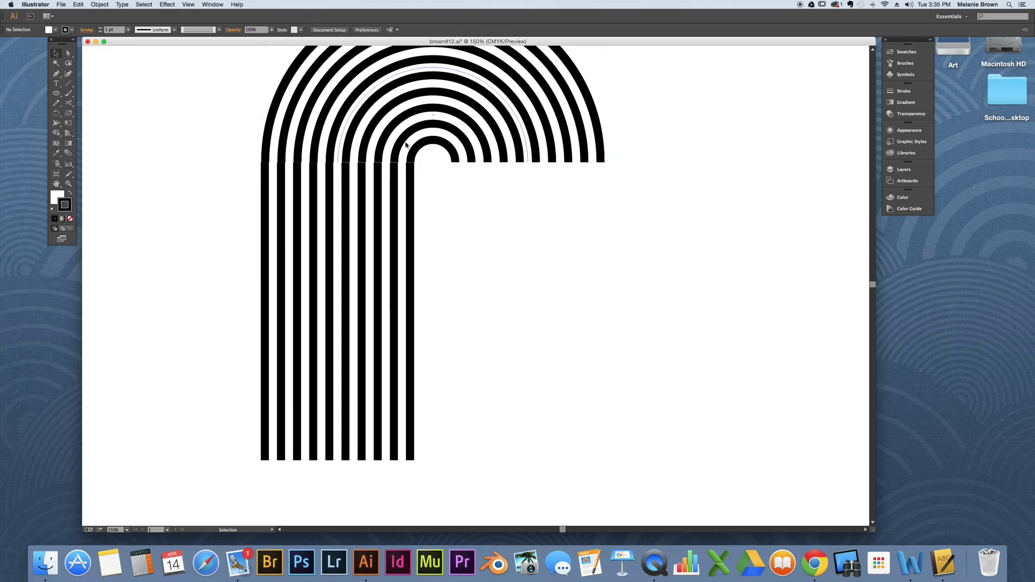
{"action": "key", "text": "Left"}
{"action": "left_click", "coordinate": [471, 251]}
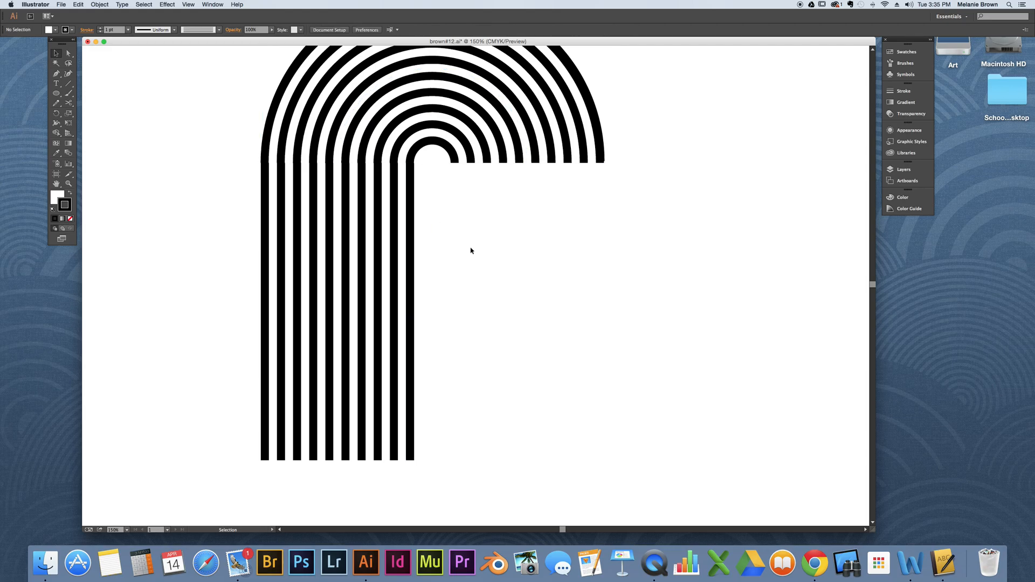
{"action": "scroll", "coordinate": [471, 250], "scroll_direction": "right", "scroll_amount": 1}
{"action": "left_click", "coordinate": [506, 146]}
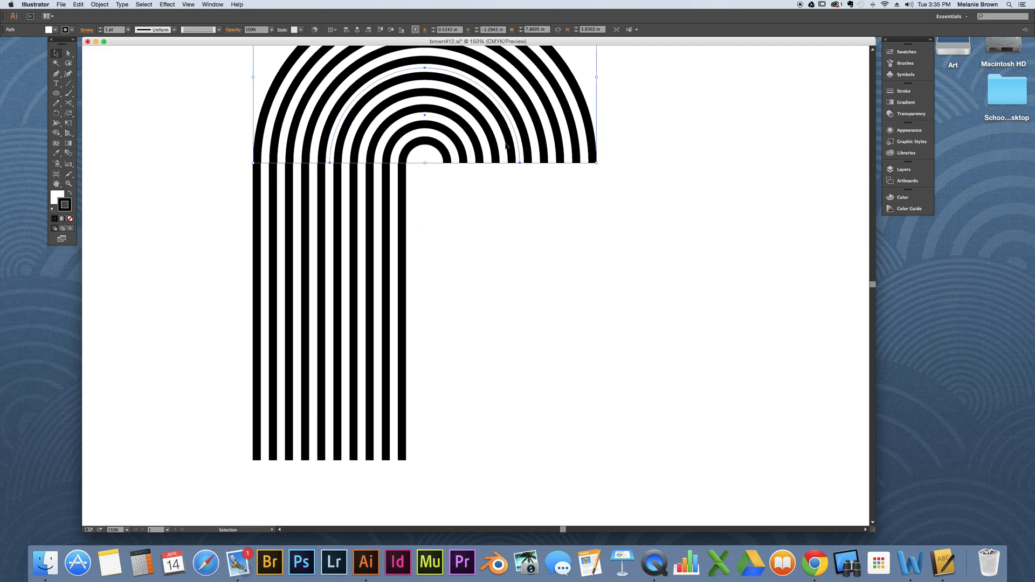
{"action": "left_click", "coordinate": [485, 210]}
{"action": "left_click", "coordinate": [312, 100]}
{"action": "key", "text": "Left"}
{"action": "key", "text": "Down"}
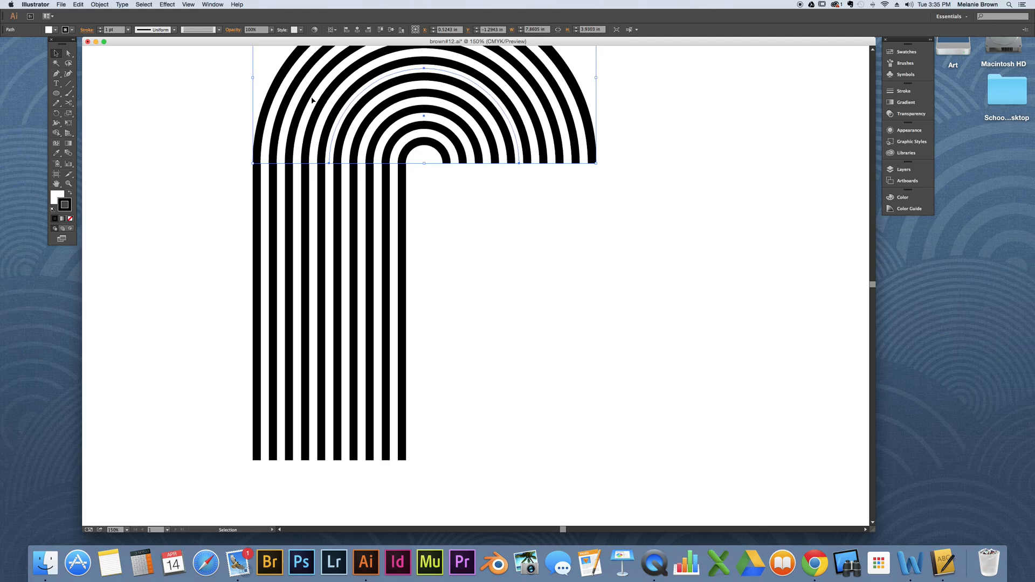
{"action": "left_click", "coordinate": [444, 233]}
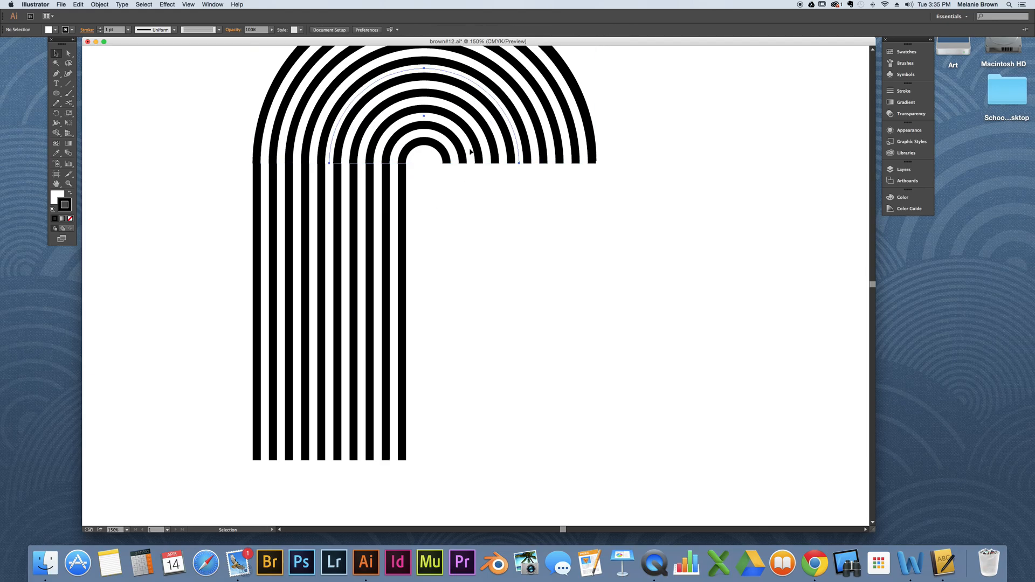
Move the copied bars down away from the arch and trim a thin strip off their upper ends with the Eraser.
{"action": "left_click", "coordinate": [323, 285]}
{"action": "left_click", "coordinate": [533, 145]}
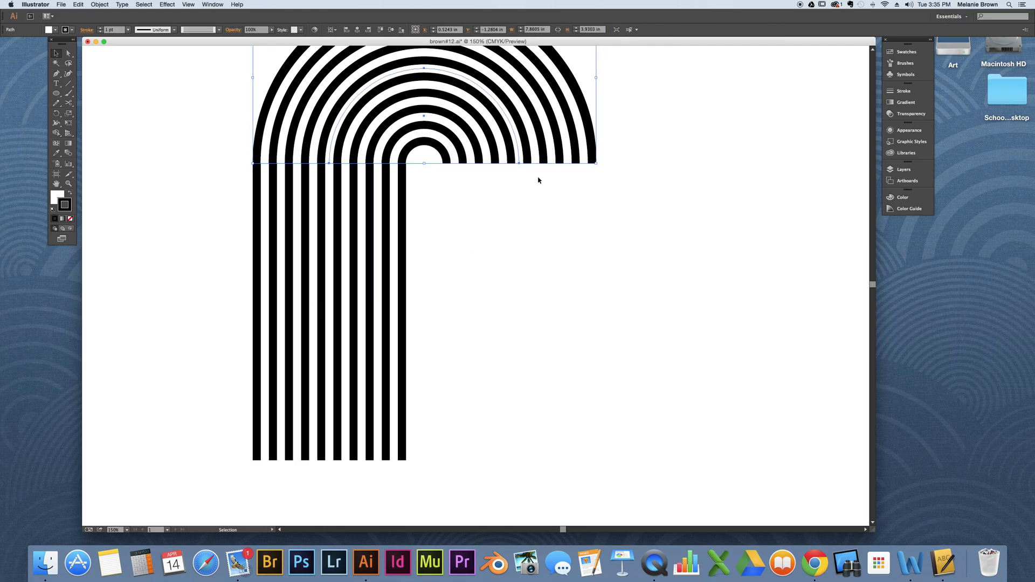
{"action": "left_click", "coordinate": [437, 317]}
{"action": "left_click", "coordinate": [342, 234]}
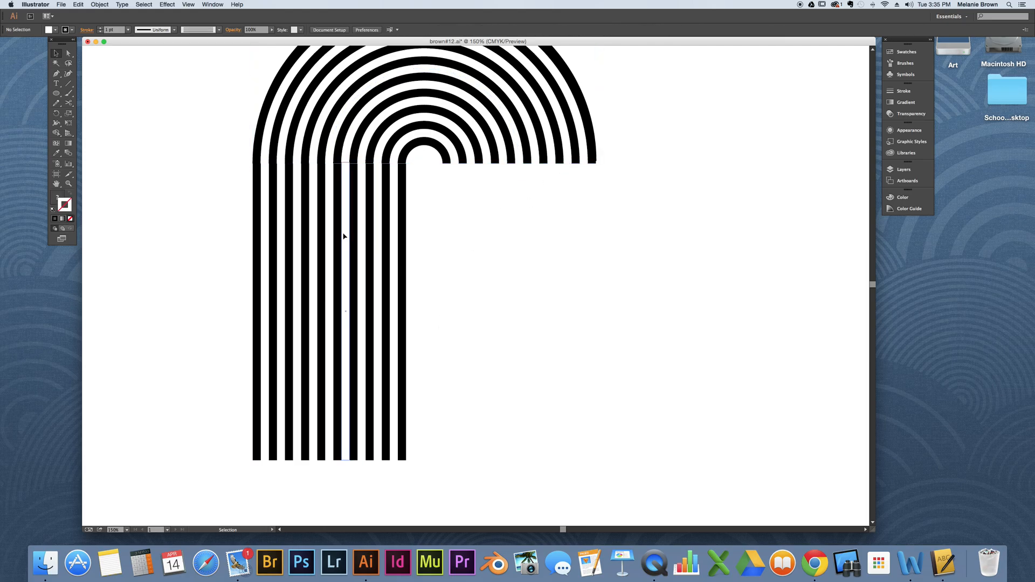
{"action": "left_click_drag", "start_coordinate": [360, 282], "coordinate": [367, 337]}
{"action": "left_click_drag", "start_coordinate": [72, 101], "coordinate": [87, 102]}
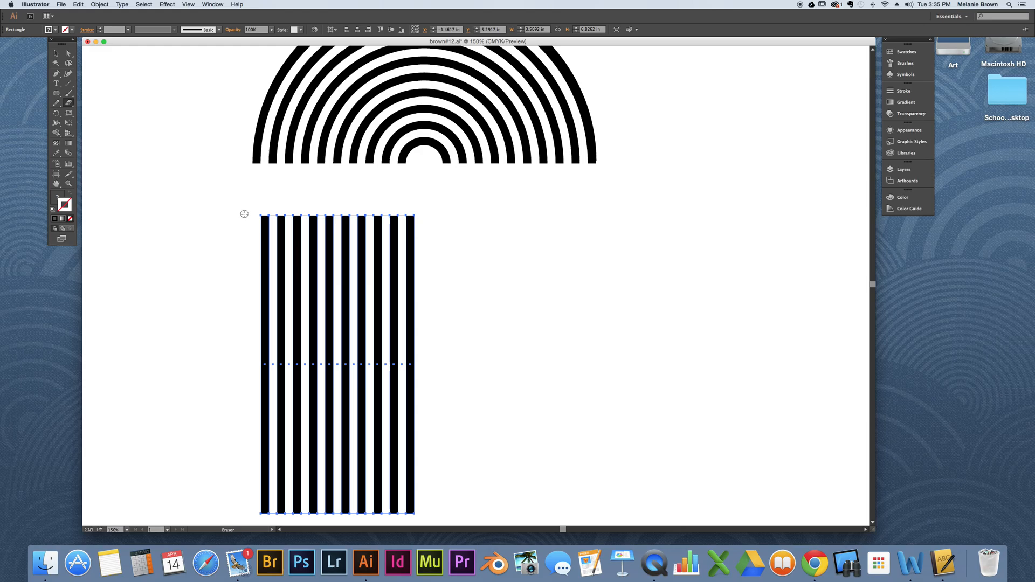
{"action": "left_click_drag", "start_coordinate": [244, 214], "coordinate": [484, 231]}
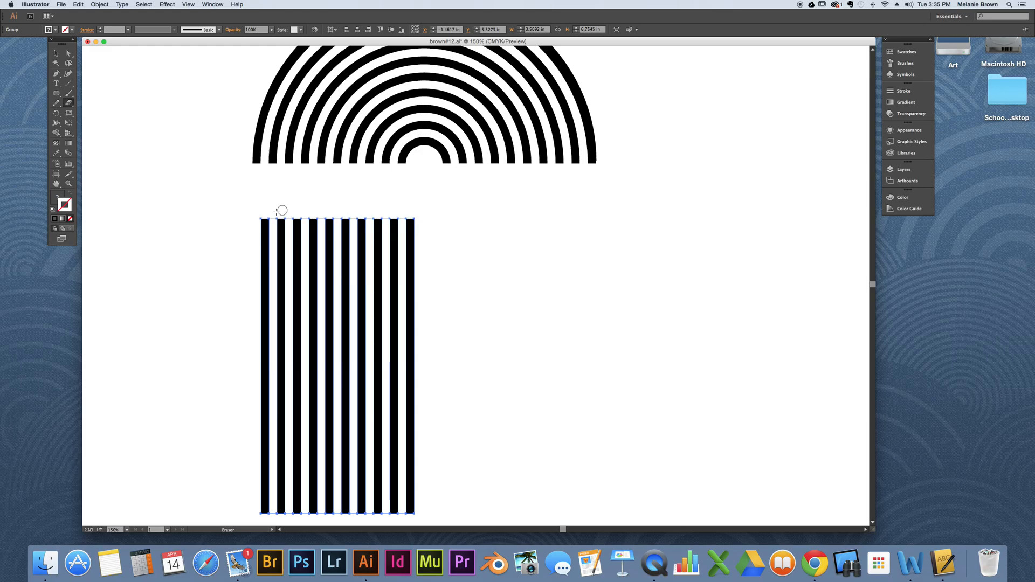
Move the trimmed bars back up against the left half of the arch's base, and deselect them.
{"action": "left_click", "coordinate": [56, 53]}
{"action": "left_click_drag", "start_coordinate": [330, 246], "coordinate": [322, 190]}
{"action": "left_click", "coordinate": [432, 219]}
Adjust the arch's rotation very slightly at its lower-right corner to level its base with the bars, and deselect it.
{"action": "left_click", "coordinate": [446, 147]}
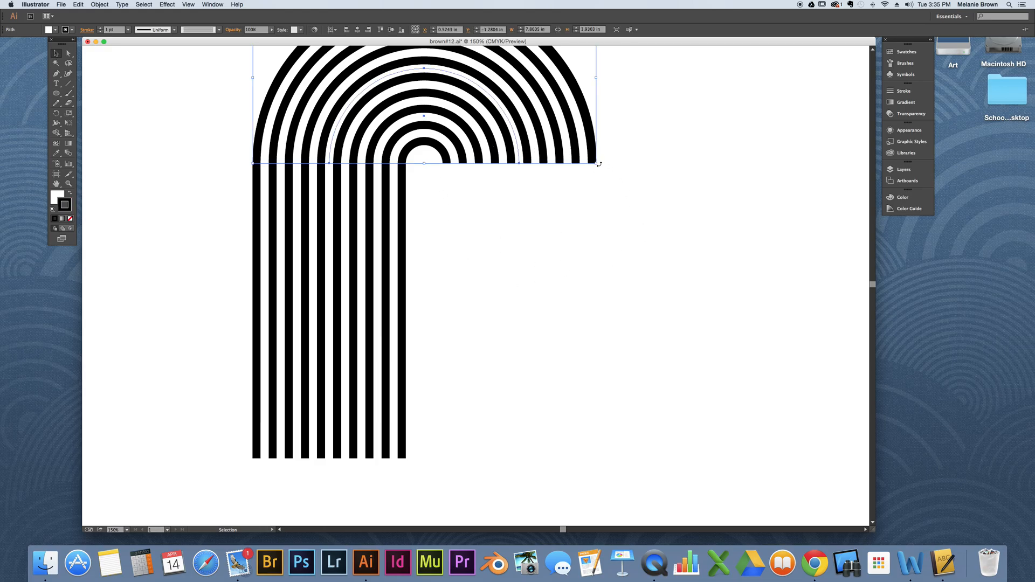
{"action": "left_click_drag", "start_coordinate": [599, 164], "coordinate": [600, 167]}
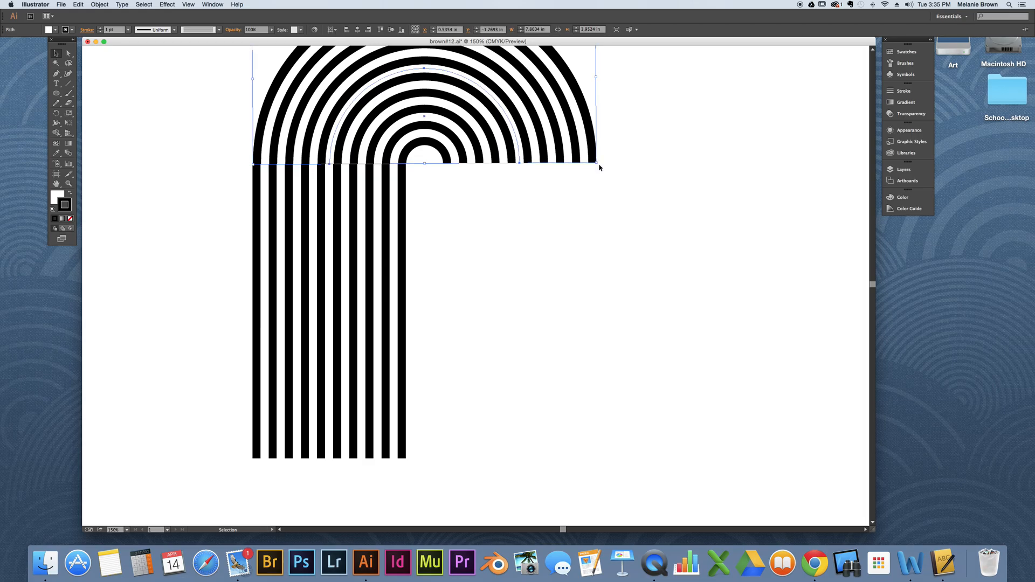
{"action": "left_click_drag", "start_coordinate": [599, 164], "coordinate": [600, 164]}
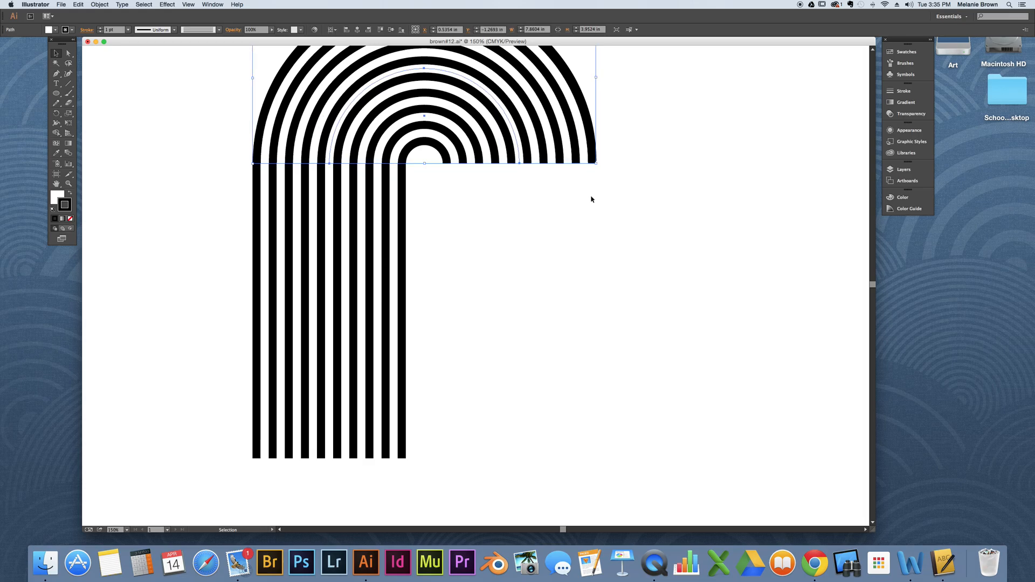
{"action": "left_click", "coordinate": [591, 206]}
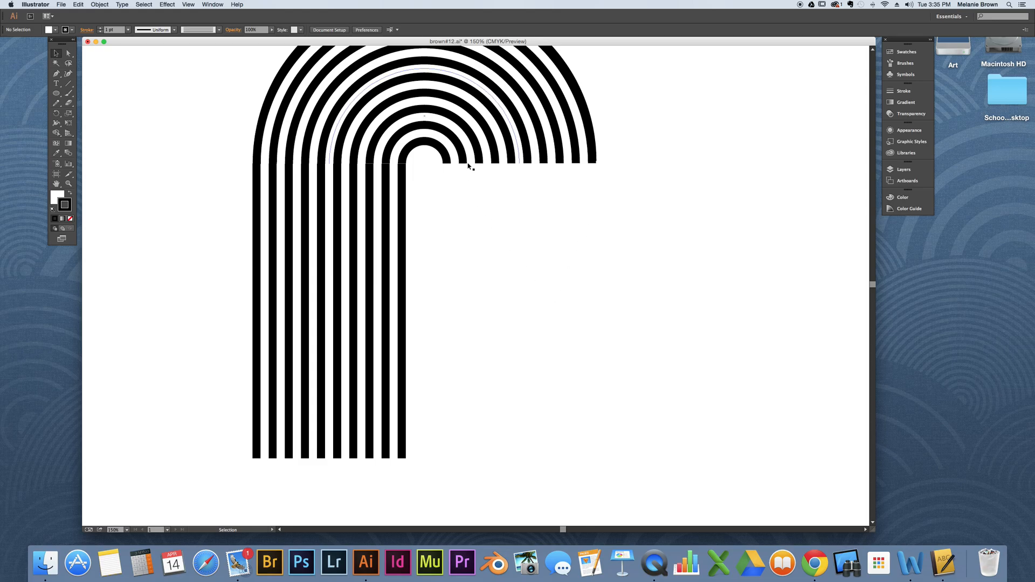
Nudge the arch down in small increments so its base overlaps the bars' upper edge.
{"action": "left_click", "coordinate": [290, 120]}
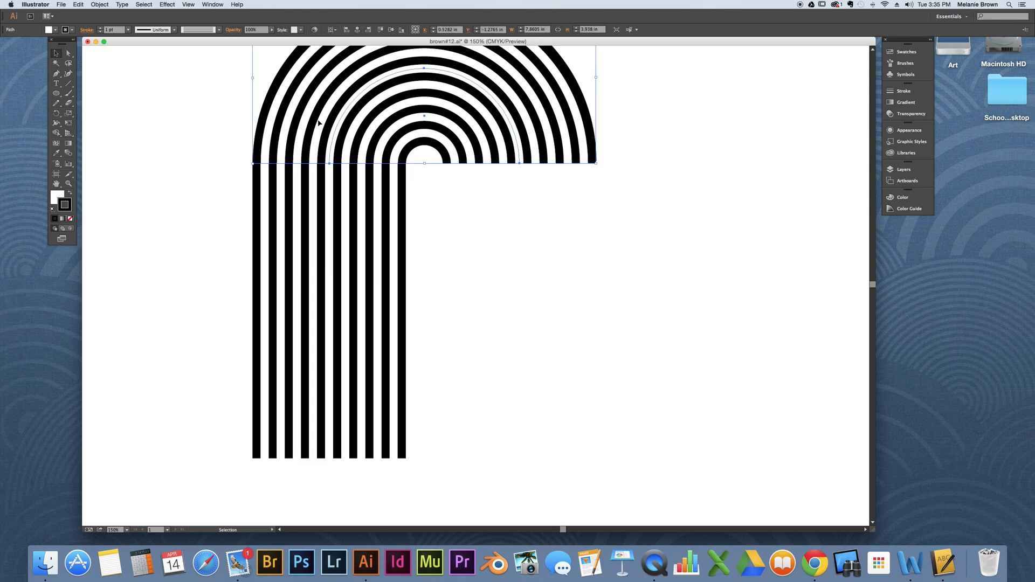
{"action": "key", "text": "Down"}
{"action": "key", "text": "Down"}
{"action": "scroll", "coordinate": [508, 213], "scroll_direction": "up", "scroll_amount": 1}
{"action": "left_click", "coordinate": [540, 220]}
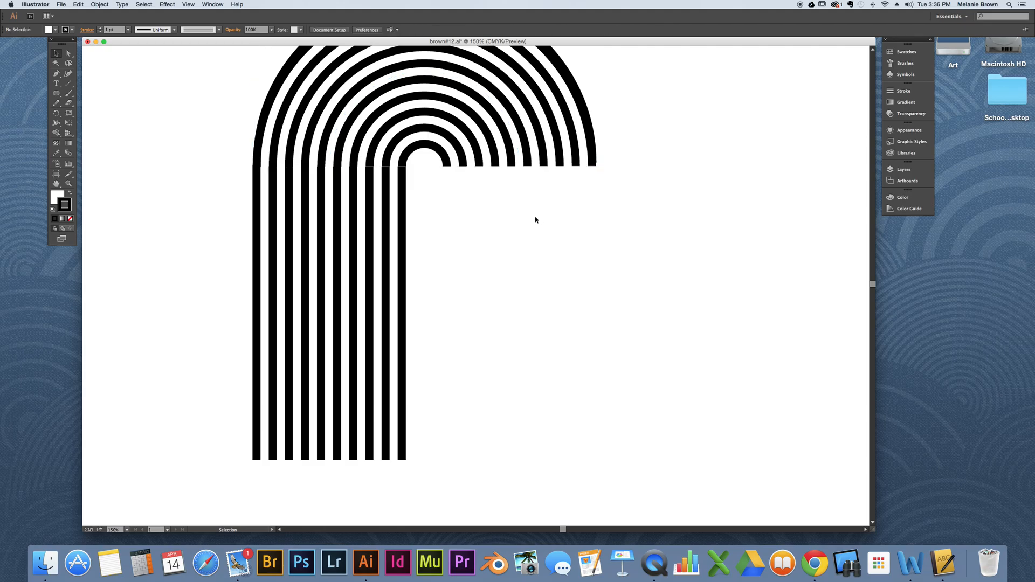
{"action": "left_click", "coordinate": [392, 147]}
{"action": "key", "text": "Down"}
{"action": "key", "text": "Down"}
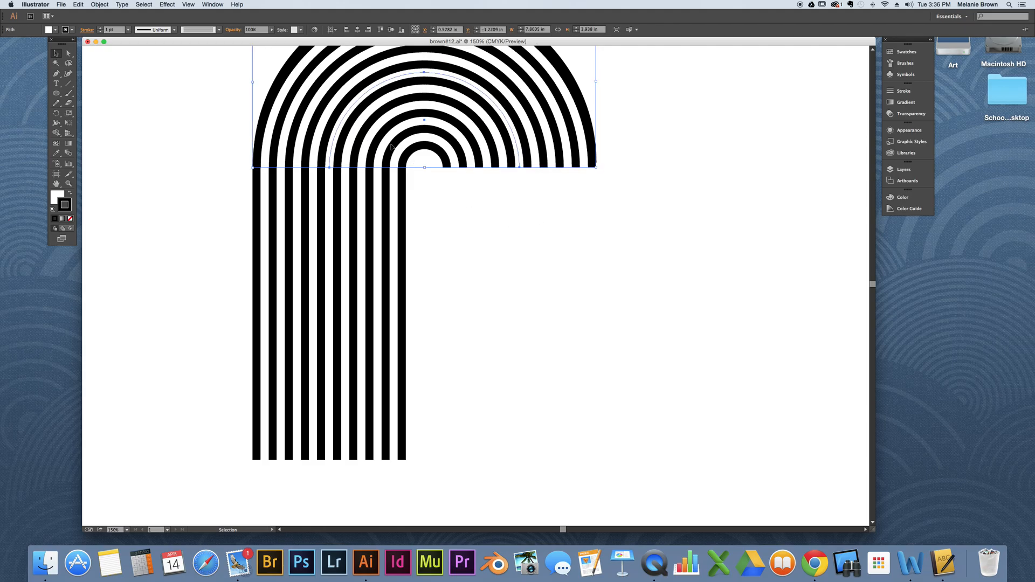
{"action": "left_click", "coordinate": [483, 205]}
Nudge the trimmed bars up slightly beneath the arch, and deselect them.
{"action": "left_click", "coordinate": [385, 203]}
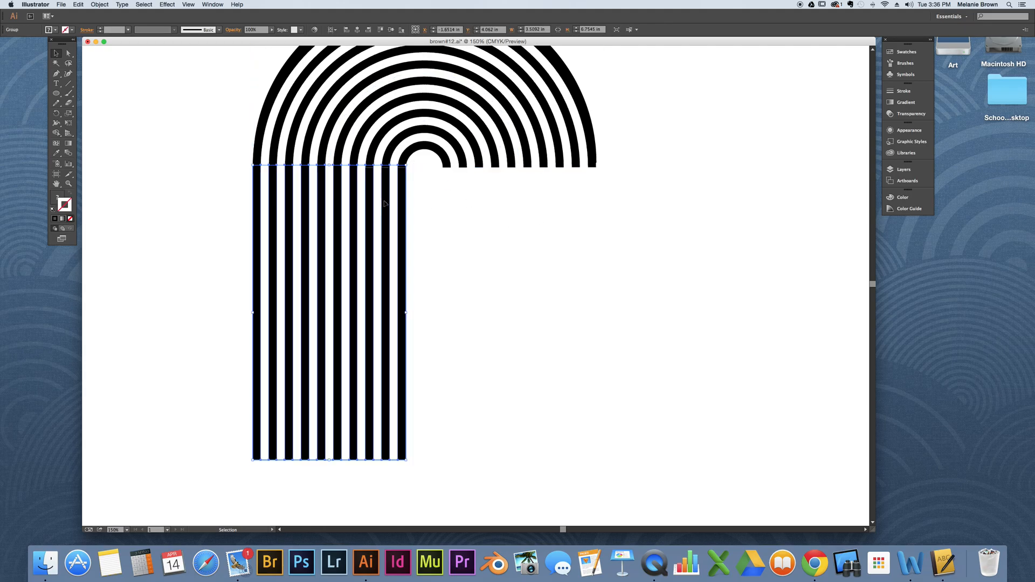
{"action": "key", "text": "Up"}
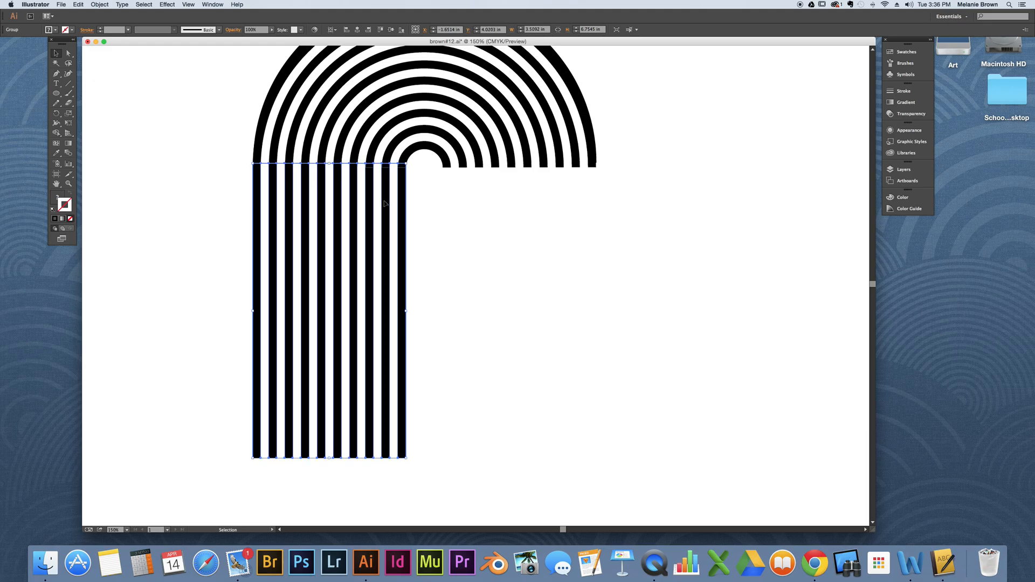
{"action": "left_click", "coordinate": [421, 189]}
{"action": "left_click", "coordinate": [402, 164]}
{"action": "left_click", "coordinate": [401, 175]}
{"action": "left_click", "coordinate": [493, 244]}
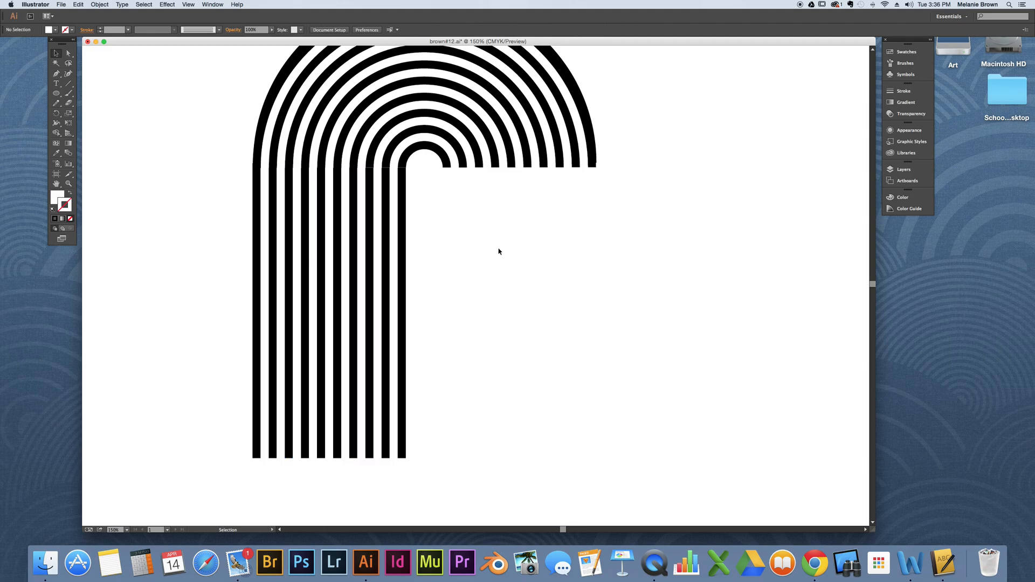
Nudge the arch back up until its base meets the bars' upper edge, and deselect it.
{"action": "left_click", "coordinate": [408, 114]}
{"action": "key", "text": "Up"}
{"action": "key", "text": "Up"}
{"action": "key", "text": "Up"}
{"action": "key", "text": "Up"}
{"action": "key", "text": "Up"}
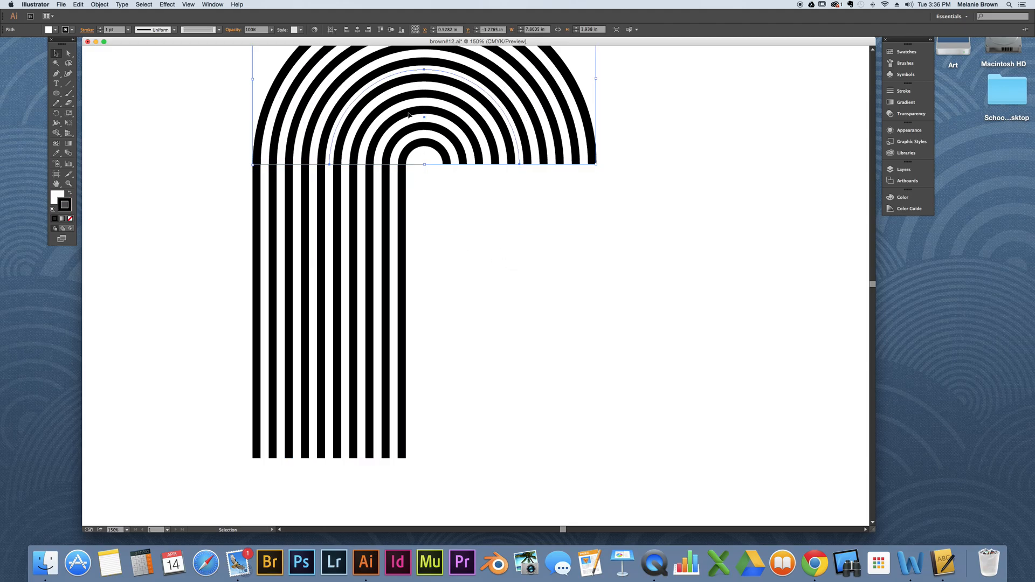
{"action": "left_click", "coordinate": [456, 197]}
{"action": "key", "text": "super+minus"}
{"action": "key", "text": "super+minus"}
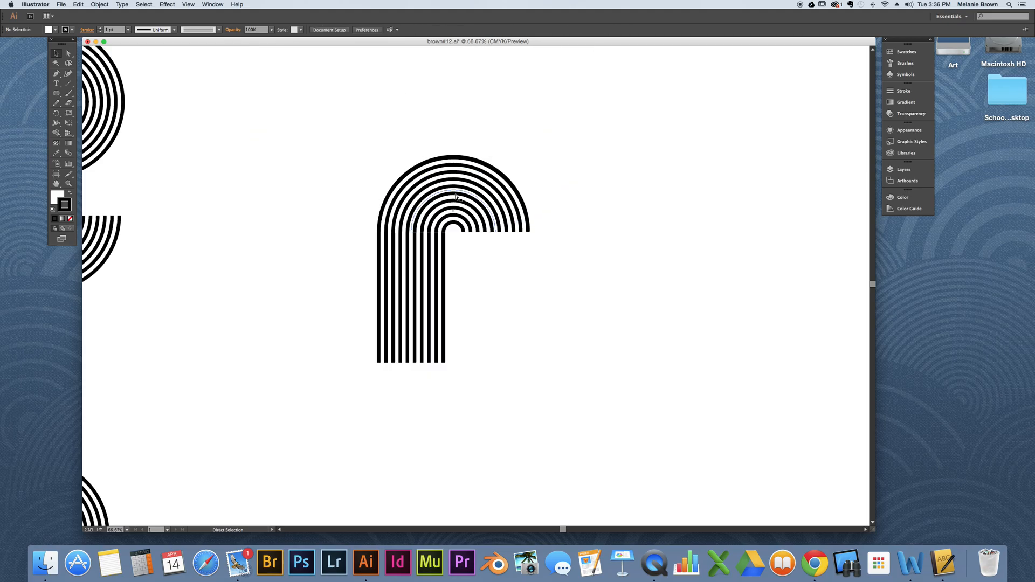
{"action": "scroll", "coordinate": [456, 197], "scroll_direction": "up", "scroll_amount": 2}
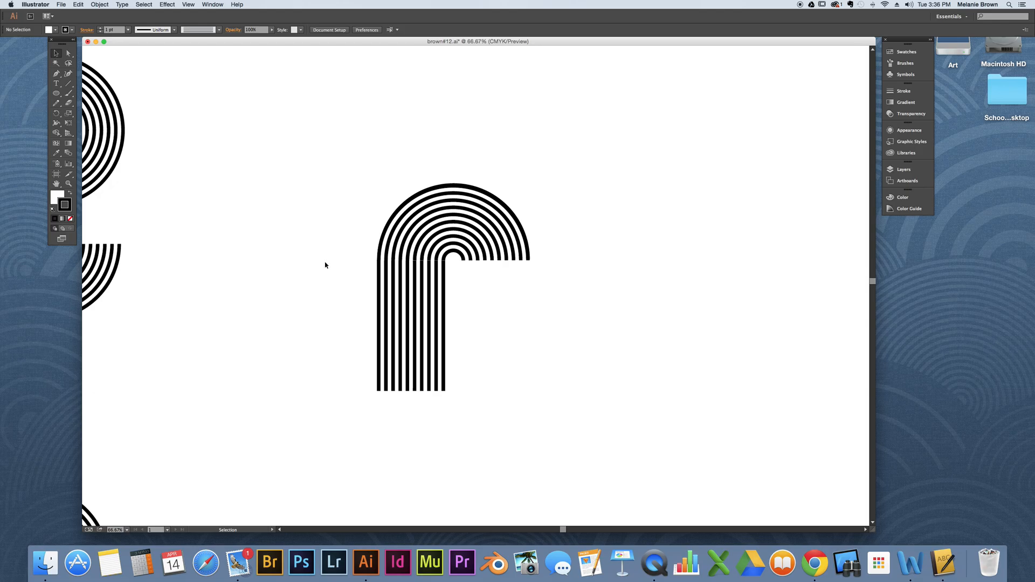
Paste a copy of the striped half-circle and place it just below the arch's open right end.
{"action": "scroll", "coordinate": [325, 265], "scroll_direction": "left", "scroll_amount": 5}
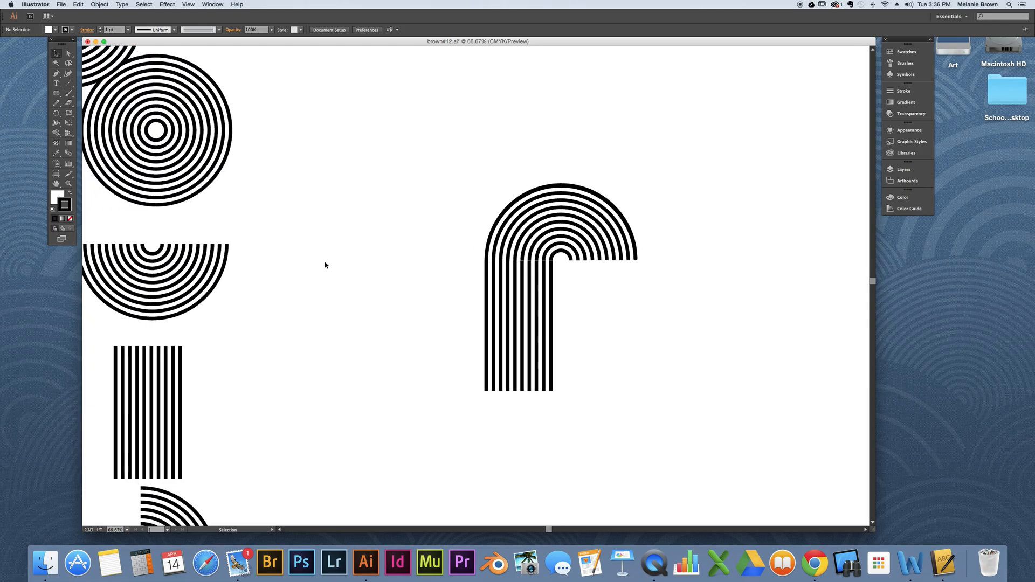
{"action": "left_click", "coordinate": [183, 260]}
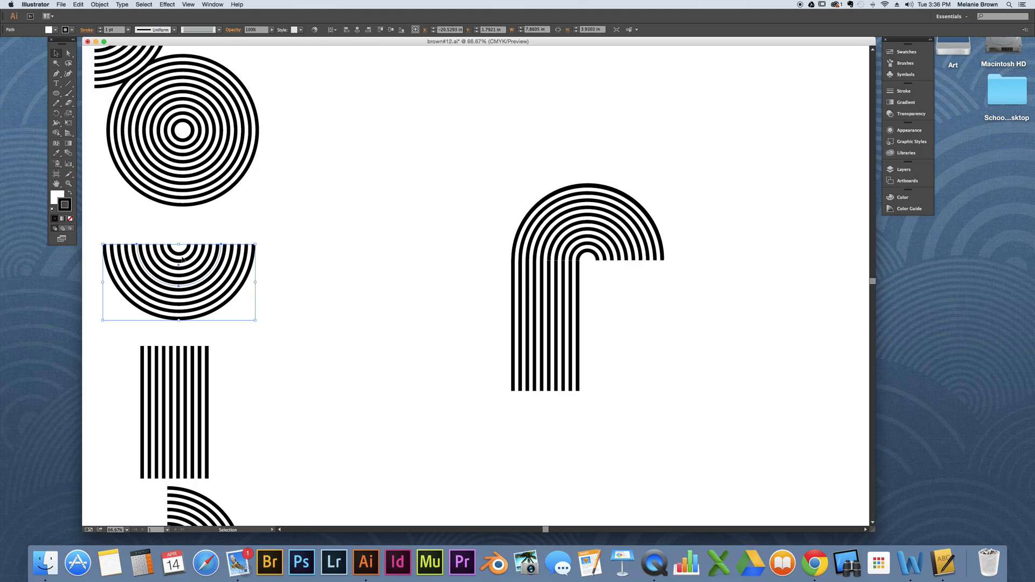
{"action": "key", "text": "super+v"}
{"action": "left_click_drag", "start_coordinate": [469, 290], "coordinate": [665, 294]}
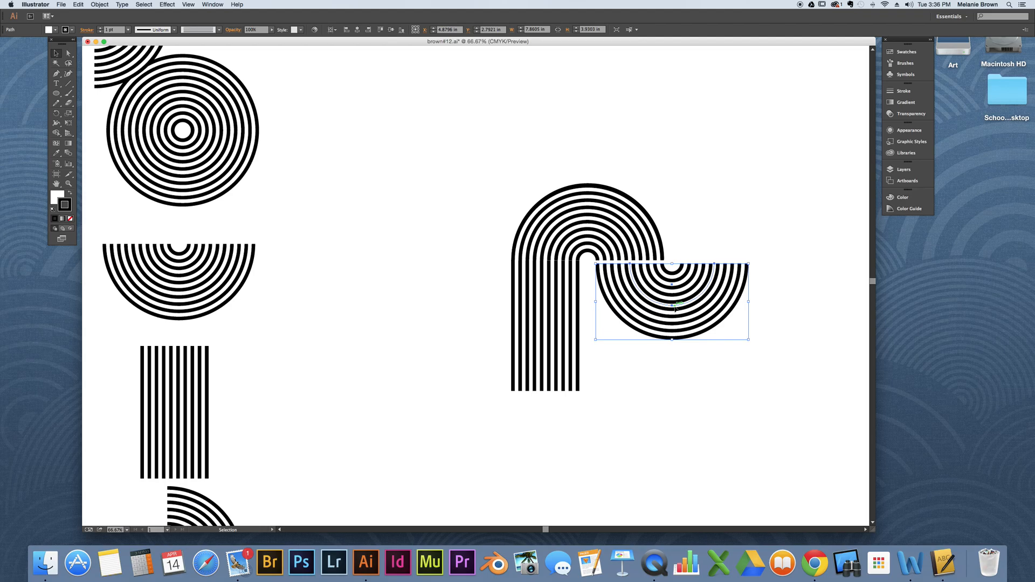
Nudge the pasted half-circle up toward the arch's base and slightly right to line up the stripes, and deselect it.
{"action": "key", "text": "Up"}
{"action": "key", "text": "Up"}
{"action": "key", "text": "Up"}
{"action": "key", "text": "Up"}
{"action": "key", "text": "Up"}
{"action": "key", "text": "Up"}
{"action": "key", "text": "Up"}
{"action": "key", "text": "Up"}
{"action": "key", "text": "Up"}
{"action": "key", "text": "Up"}
{"action": "key", "text": "Up"}
{"action": "key", "text": "Up"}
{"action": "key", "text": "Up"}
{"action": "key", "text": "Up"}
{"action": "key", "text": "Up"}
{"action": "key", "text": "Right"}
{"action": "left_click", "coordinate": [665, 405]}
Fine-tune the half-circle upward in tiny nudges until its stripes meet the arch's right end, and deselect it.
{"action": "left_click", "coordinate": [656, 291]}
{"action": "key", "text": "Up"}
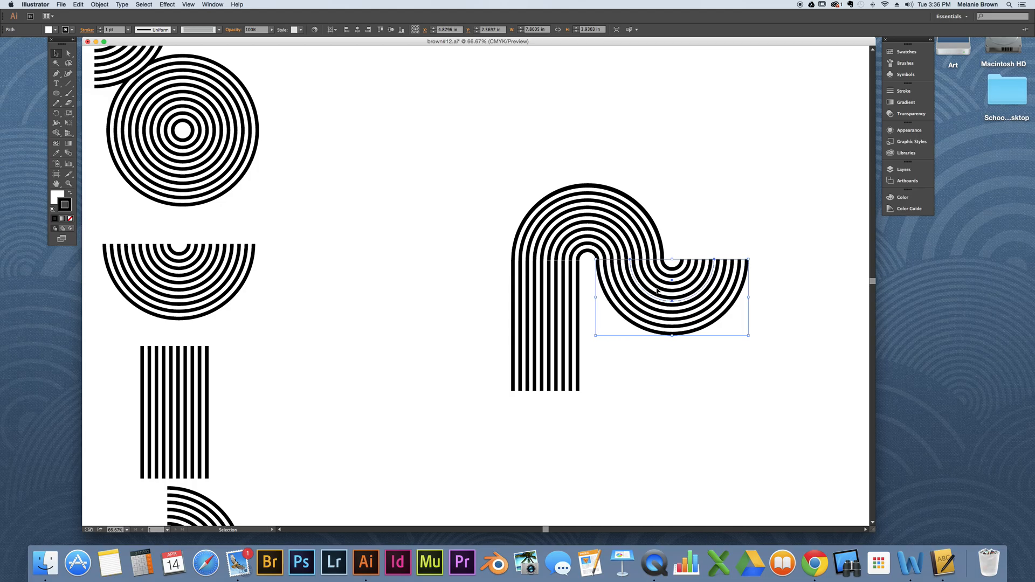
{"action": "key", "text": "Up"}
{"action": "left_click", "coordinate": [674, 393]}
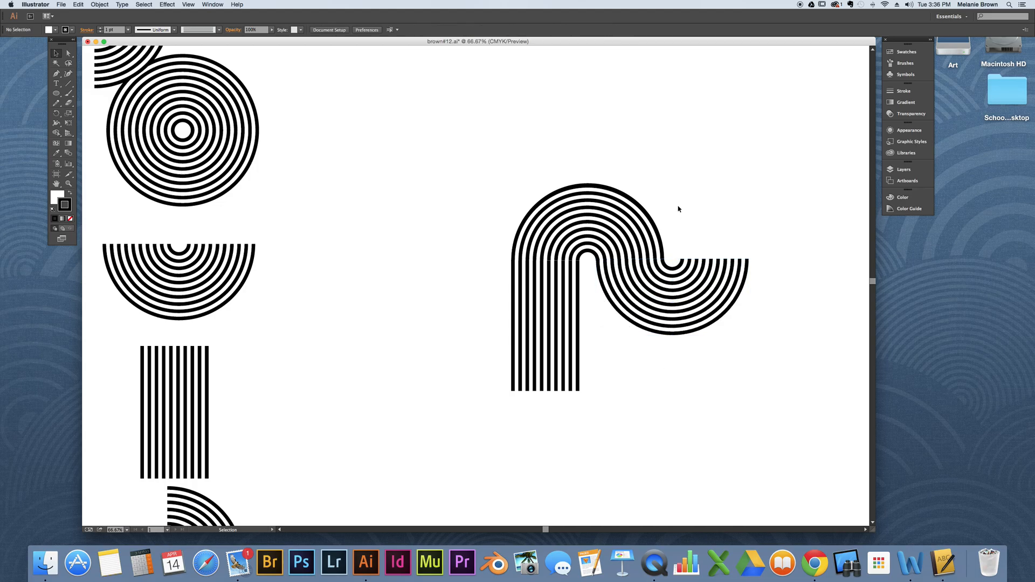
{"action": "left_click", "coordinate": [660, 279]}
{"action": "key", "text": "Up"}
{"action": "key", "text": "Up"}
{"action": "left_click", "coordinate": [677, 215]}
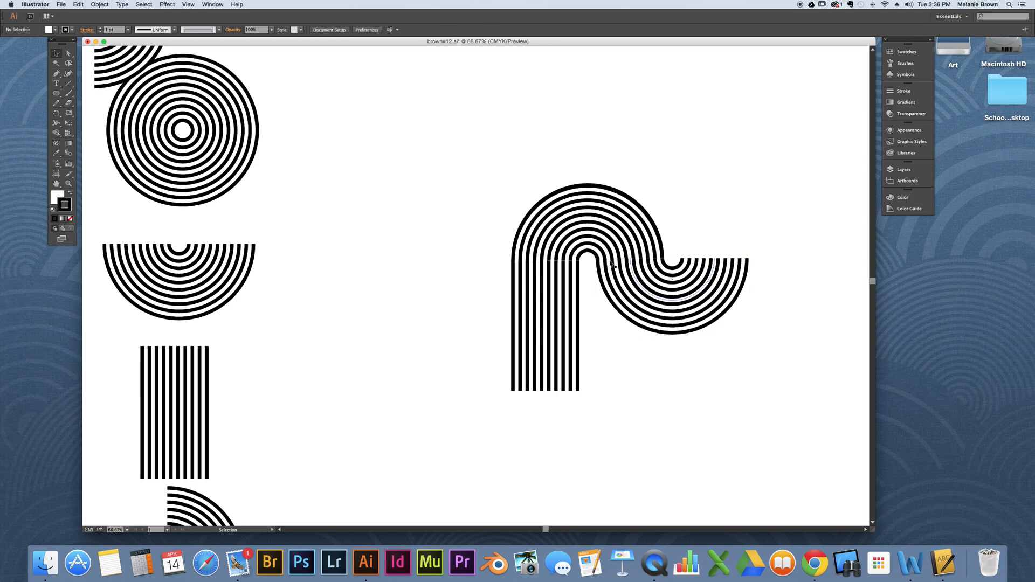
{"action": "left_click", "coordinate": [612, 315]}
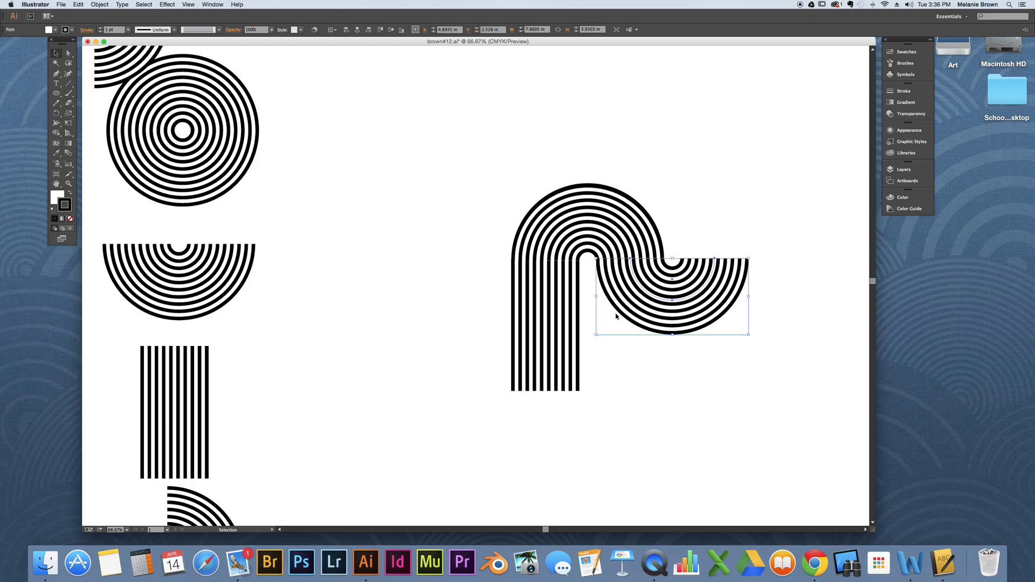
{"action": "left_click", "coordinate": [738, 230]}
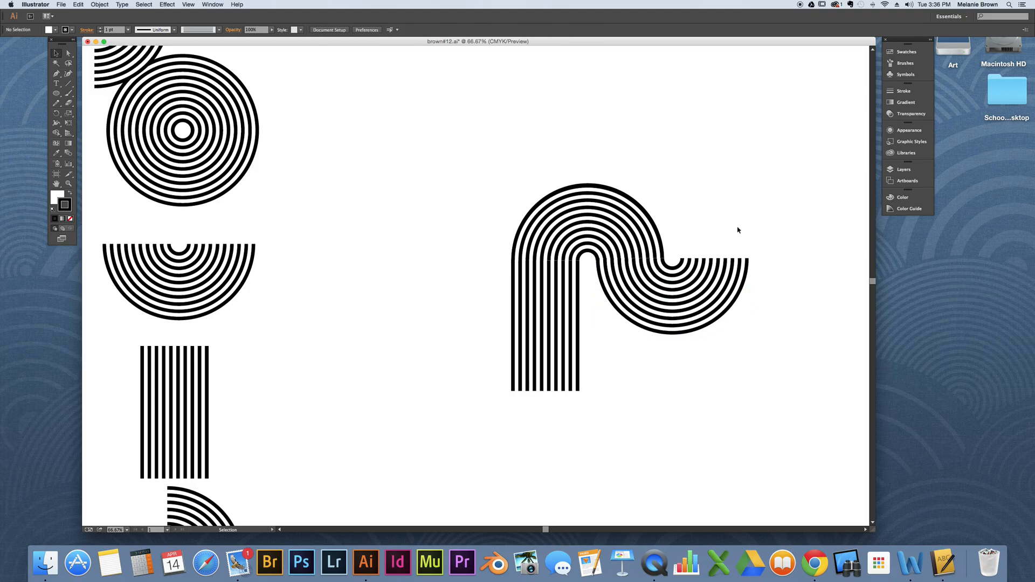
Duplicate the original striped half-circle and rotate the copy 180° into an arch.
{"action": "scroll", "coordinate": [298, 382], "scroll_direction": "right", "scroll_amount": 1}
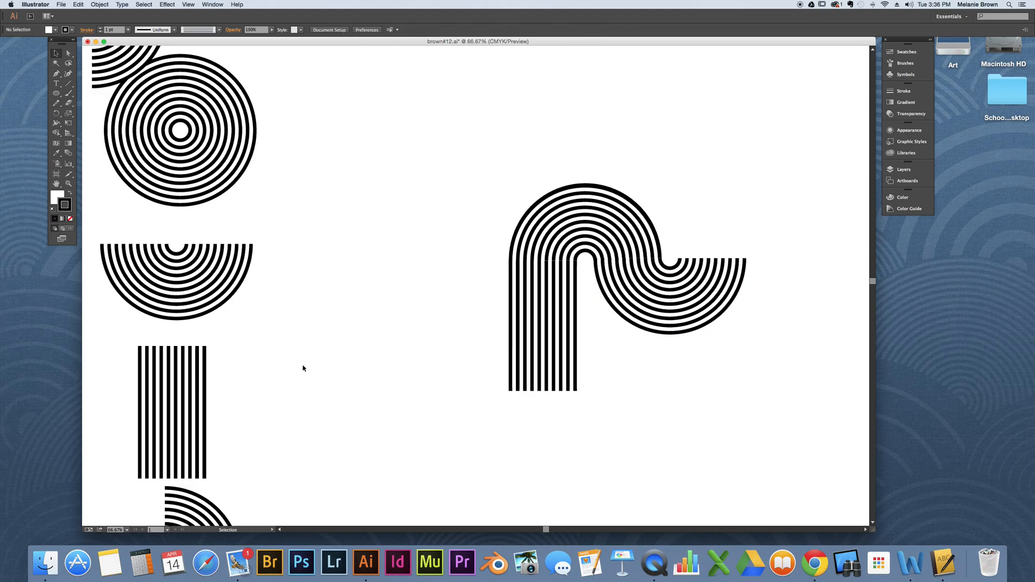
{"action": "scroll", "coordinate": [303, 368], "scroll_direction": "up", "scroll_amount": 3}
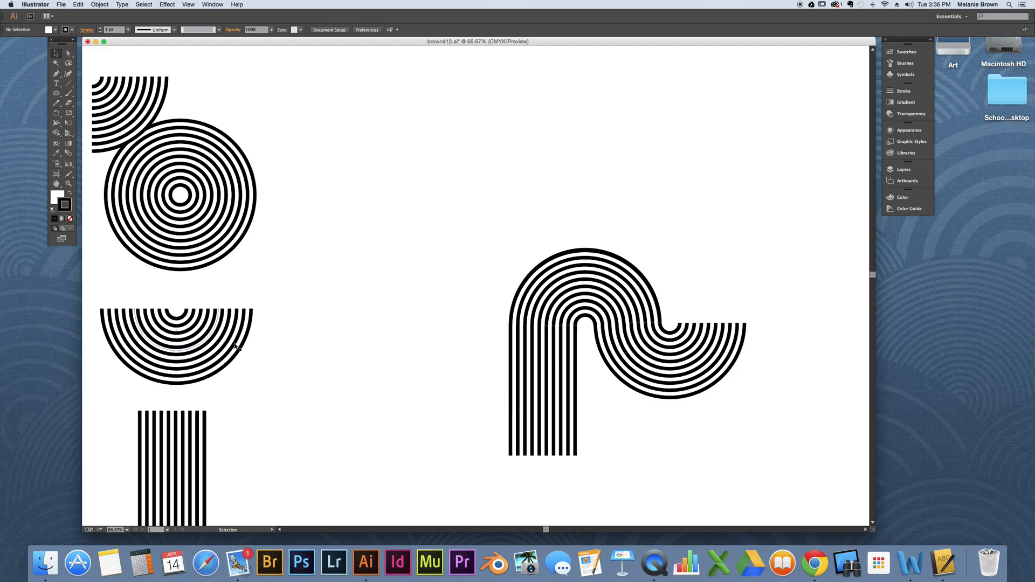
{"action": "scroll", "coordinate": [236, 346], "scroll_direction": "down", "scroll_amount": 8}
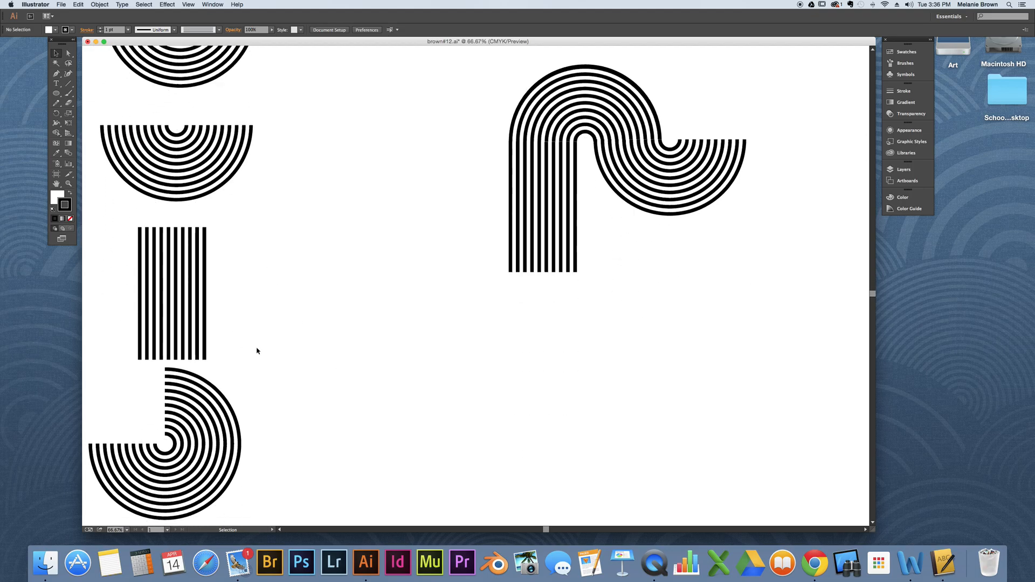
{"action": "scroll", "coordinate": [292, 320], "scroll_direction": "up", "scroll_amount": 4}
{"action": "left_click", "coordinate": [193, 240]}
{"action": "key", "text": "a"}
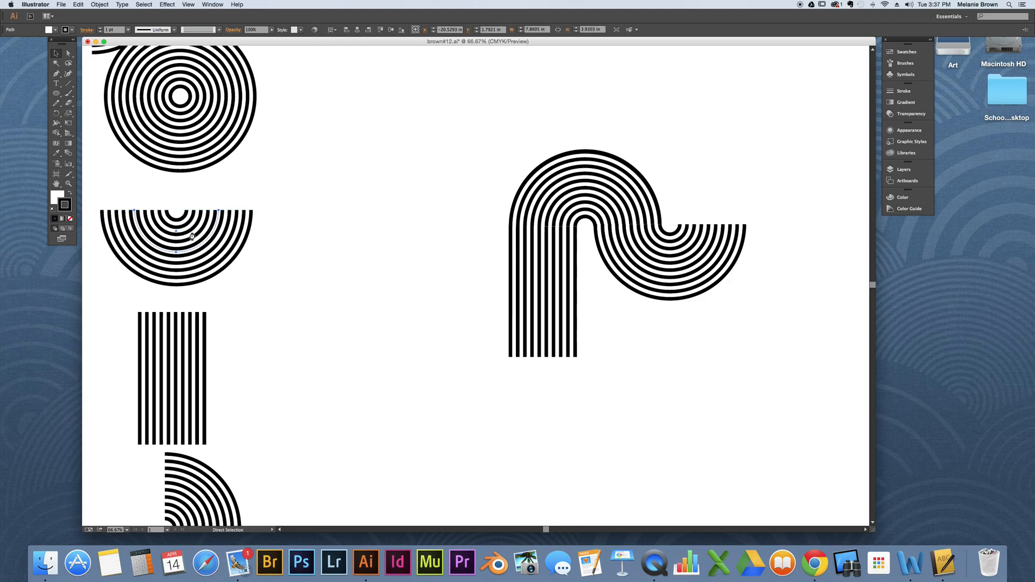
{"action": "key", "text": "super+c"}
{"action": "key", "text": "super+v"}
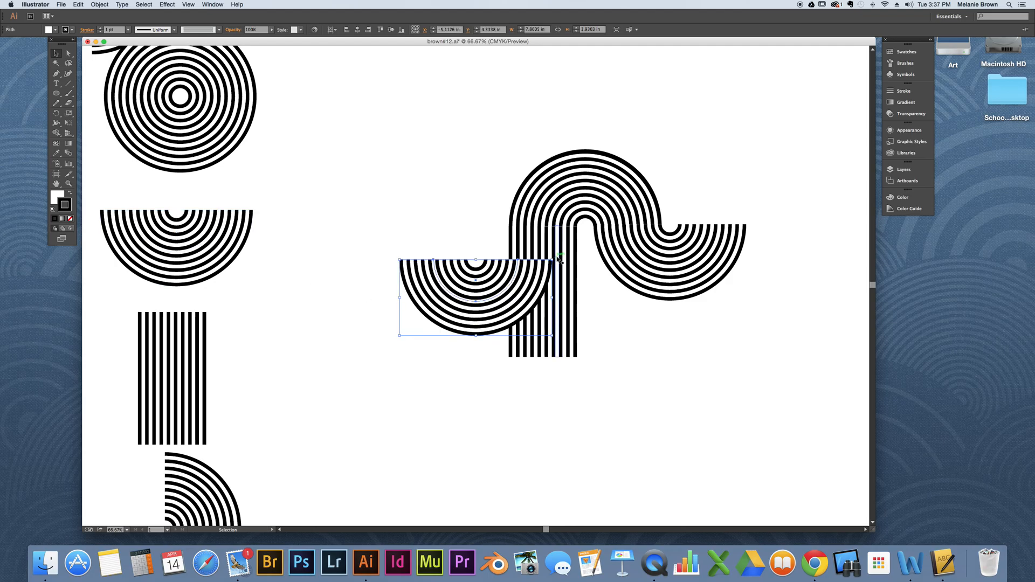
{"action": "left_click_drag", "start_coordinate": [556, 254], "coordinate": [362, 318]}
Move the new arch onto the open right end of the joined half-circle to extend the wave.
{"action": "left_click_drag", "start_coordinate": [485, 309], "coordinate": [748, 168]}
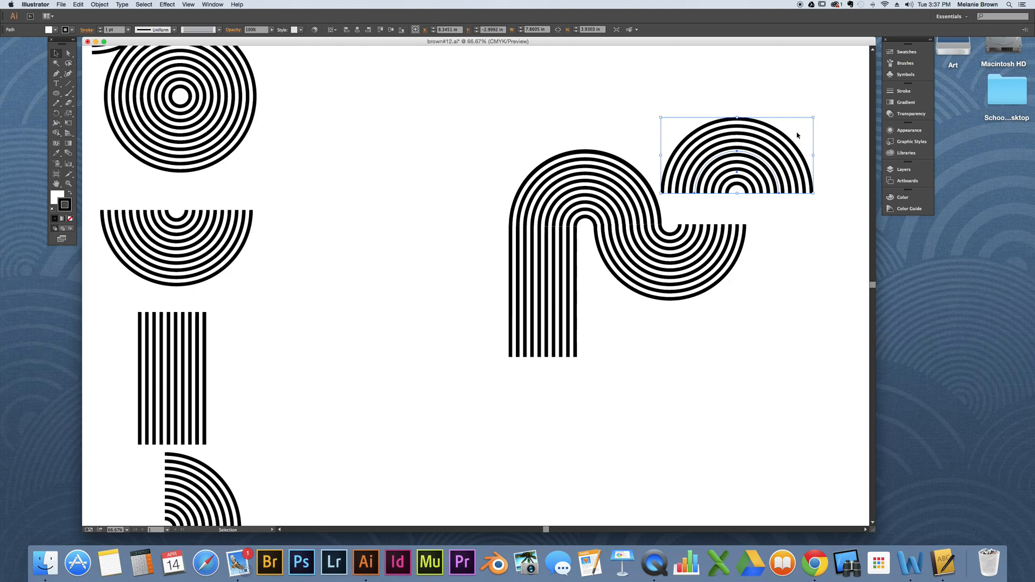
{"action": "scroll", "coordinate": [635, 244], "scroll_direction": "right", "scroll_amount": 5}
{"action": "left_click_drag", "start_coordinate": [630, 157], "coordinate": [646, 173]}
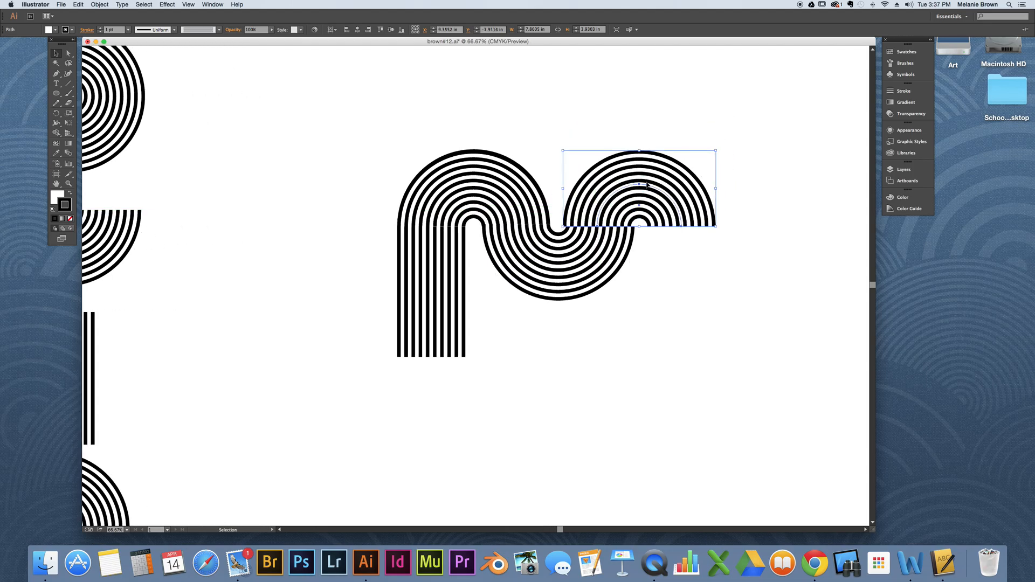
Nudge the second arch right and slightly up until its stripes align with the wave, and deselect it.
{"action": "key", "text": "Right"}
{"action": "key", "text": "Right"}
{"action": "key", "text": "Right"}
{"action": "key", "text": "Right"}
{"action": "key", "text": "Right"}
{"action": "key", "text": "Right"}
{"action": "key", "text": "Right"}
{"action": "key", "text": "Right"}
{"action": "key", "text": "Right"}
{"action": "key", "text": "Right"}
{"action": "key", "text": "Right"}
{"action": "key", "text": "Right"}
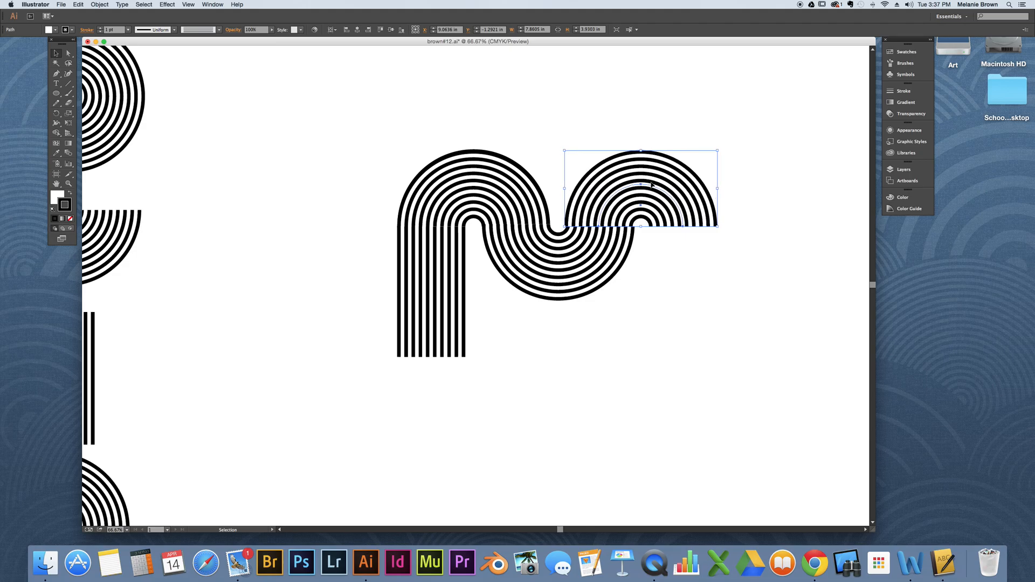
{"action": "key", "text": "Right"}
{"action": "key", "text": "Up"}
{"action": "key", "text": "Up"}
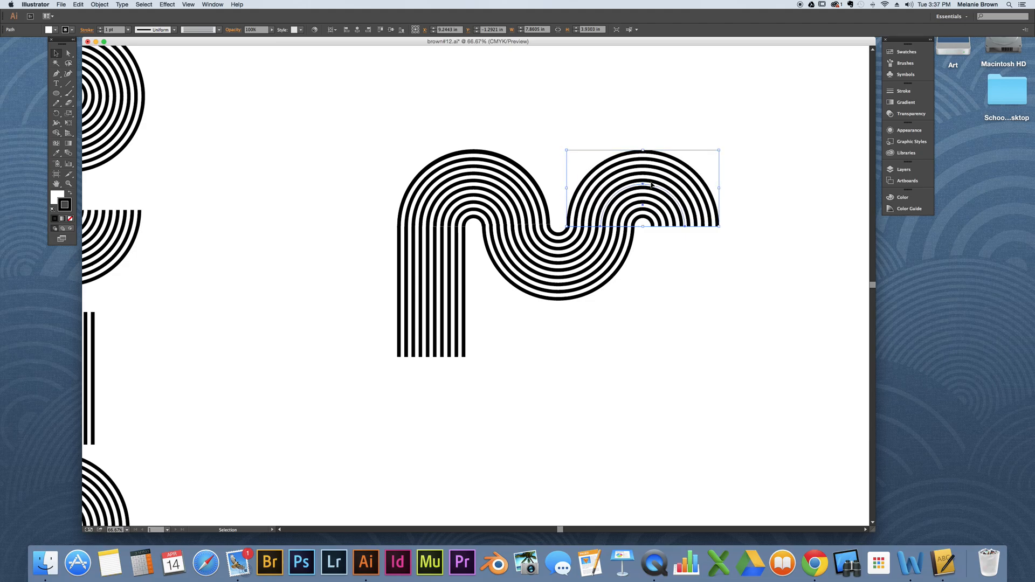
{"action": "left_click", "coordinate": [659, 342]}
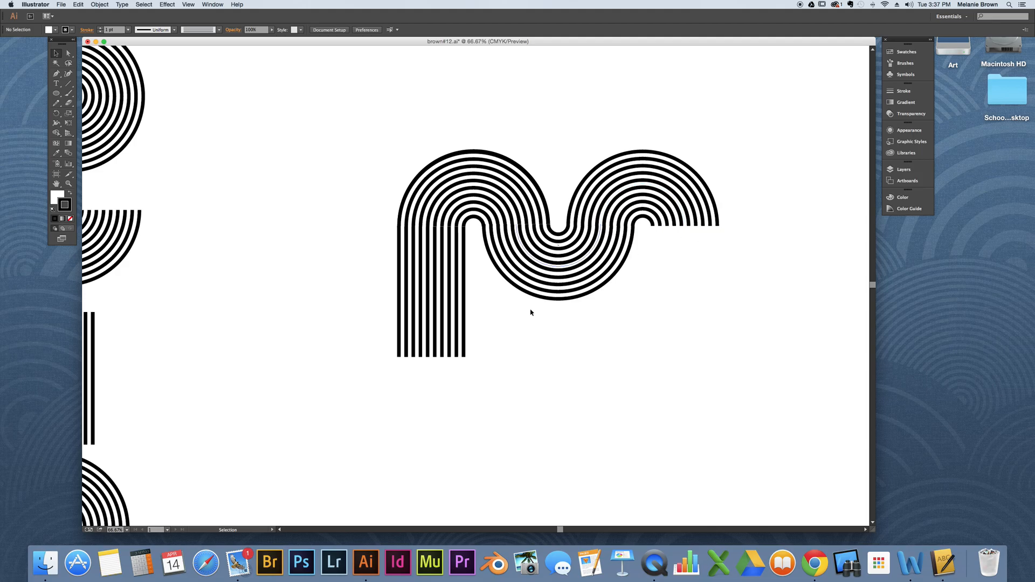
Duplicate the original striped half-circle and place the copy directly beneath the second arch.
{"action": "scroll", "coordinate": [185, 325], "scroll_direction": "left", "scroll_amount": 5}
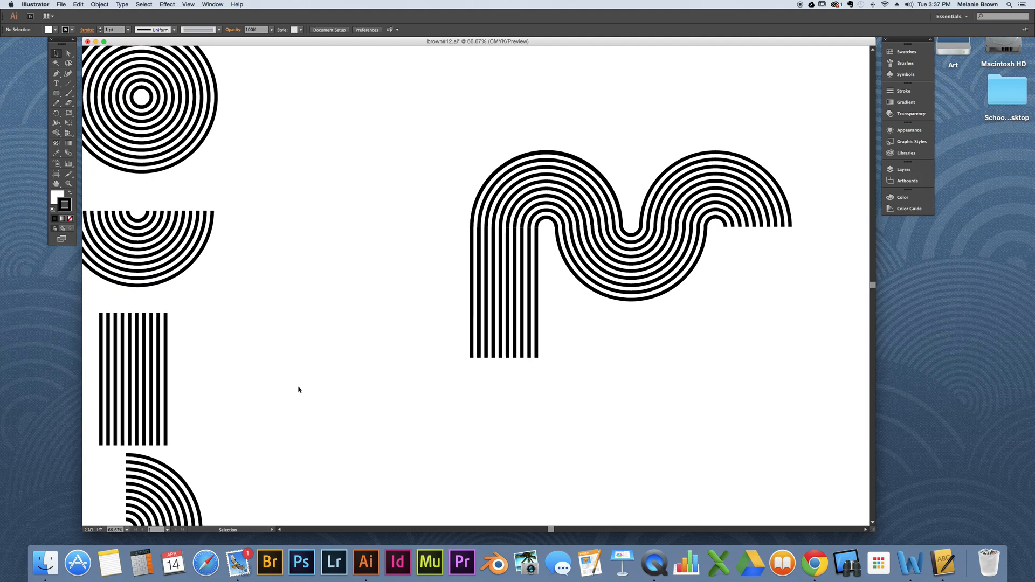
{"action": "scroll", "coordinate": [258, 401], "scroll_direction": "down", "scroll_amount": 3}
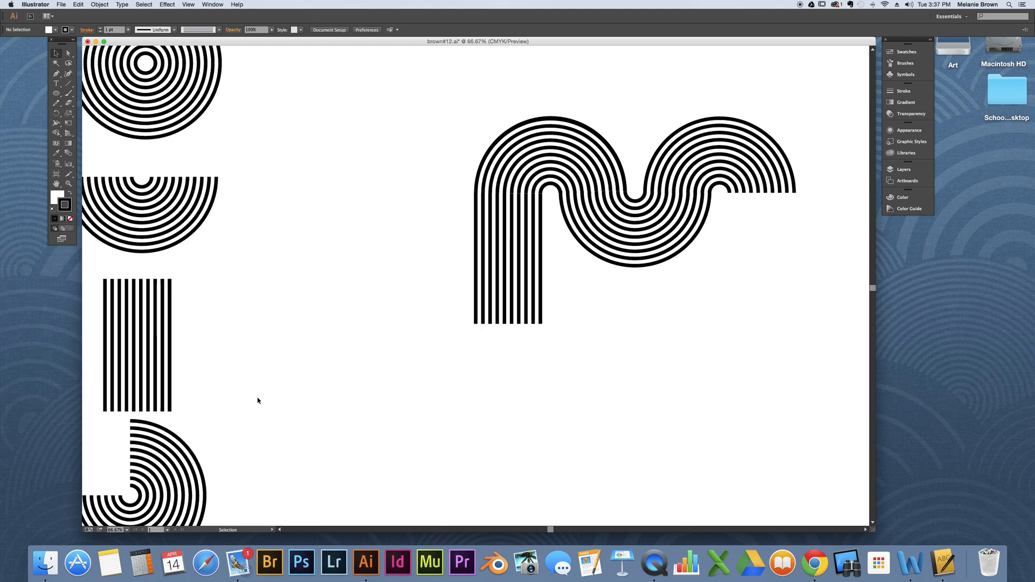
{"action": "key", "text": "a"}
{"action": "left_click", "coordinate": [165, 212]}
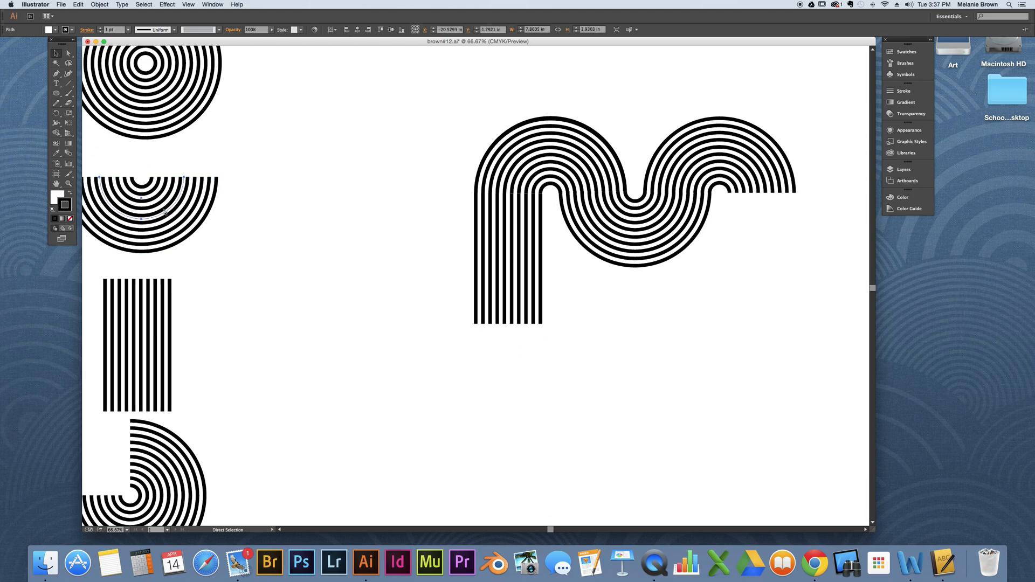
{"action": "key", "text": "super+c"}
{"action": "key", "text": "super+v"}
{"action": "left_click_drag", "start_coordinate": [481, 292], "coordinate": [748, 232]}
Nudge the half-circle up until it closes a full circle with the second arch, and deselect it.
{"action": "key", "text": "Up"}
{"action": "key", "text": "Up"}
{"action": "key", "text": "Up"}
{"action": "key", "text": "Up"}
{"action": "key", "text": "Up"}
{"action": "key", "text": "Up"}
{"action": "key", "text": "Up"}
{"action": "key", "text": "Up"}
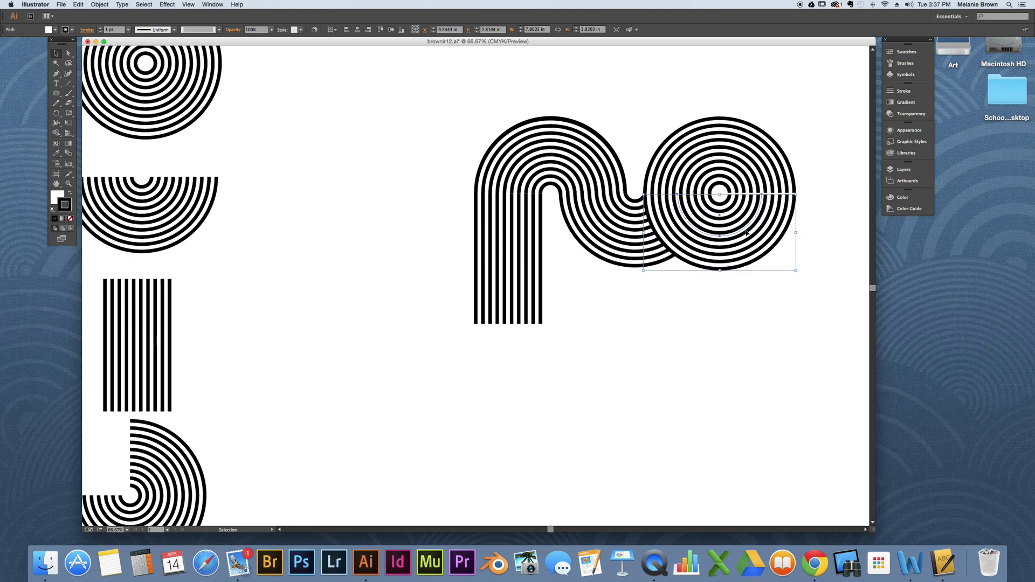
{"action": "left_click", "coordinate": [702, 420]}
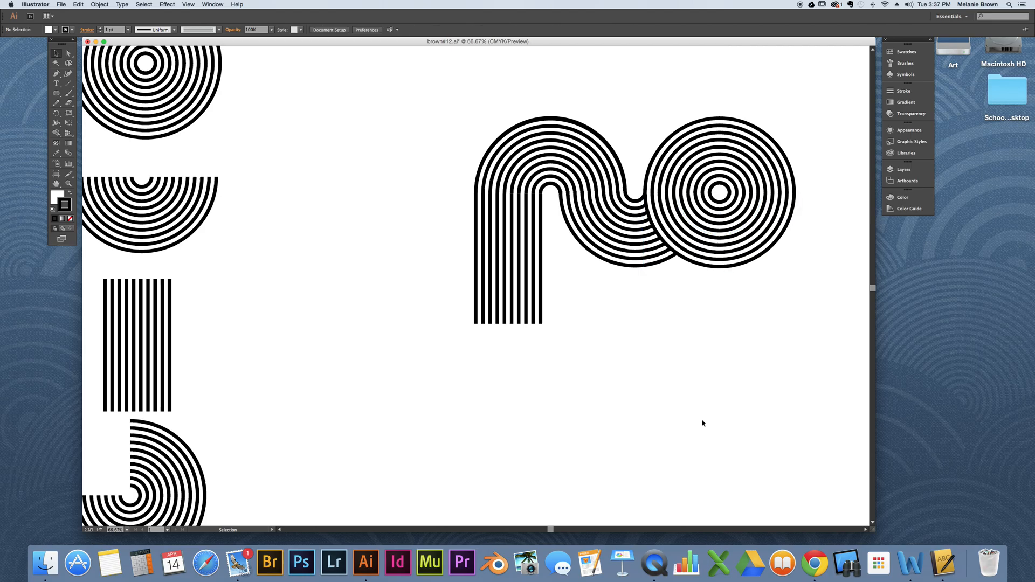
Group the second arch with the half-circle beneath it as one full circle.
{"action": "left_click", "coordinate": [706, 263]}
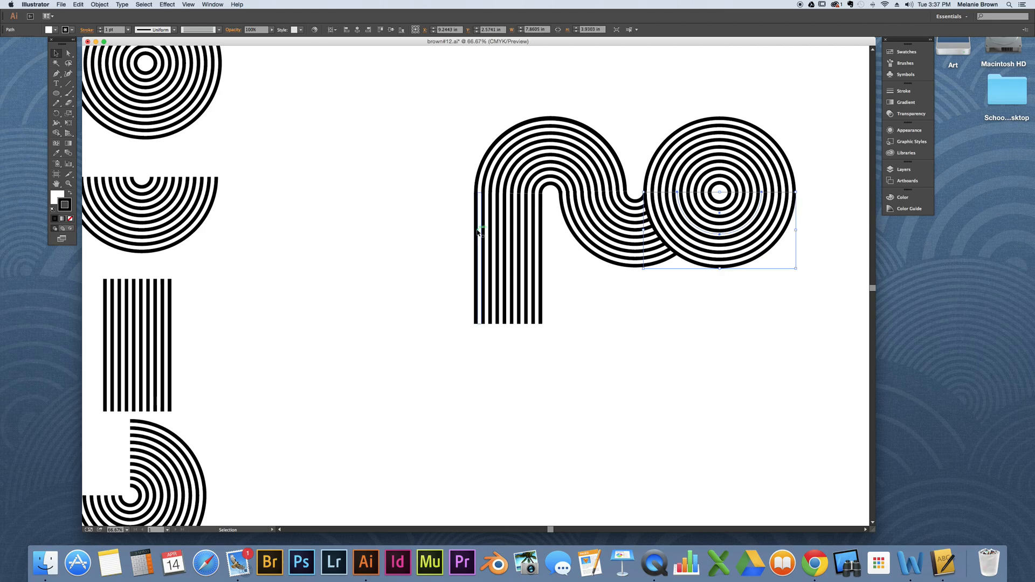
{"action": "scroll", "coordinate": [479, 232], "scroll_direction": "right", "scroll_amount": 5}
{"action": "left_click", "coordinate": [566, 310]}
{"action": "left_click", "coordinate": [498, 207]}
{"action": "left_click", "coordinate": [604, 227]}
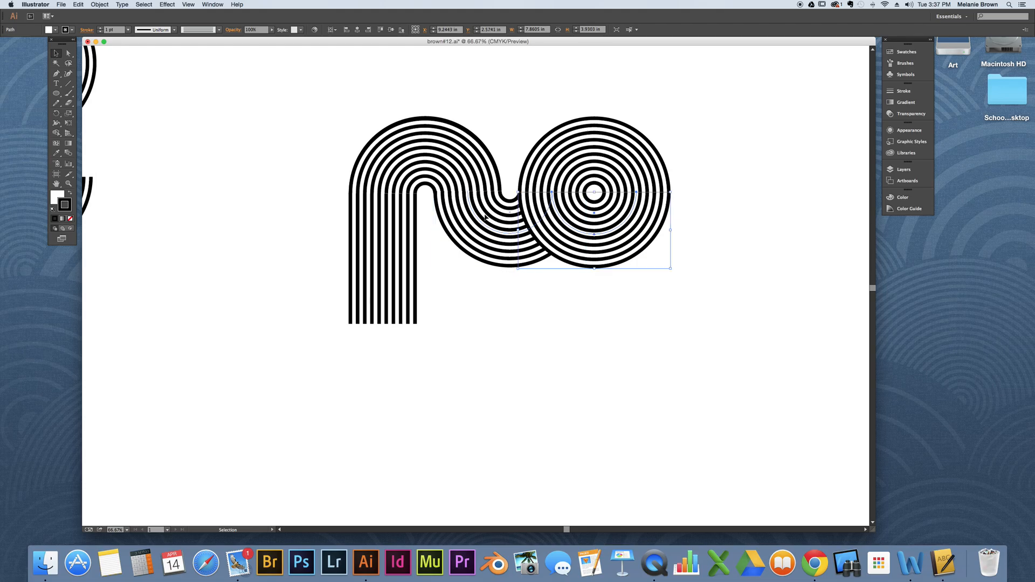
{"action": "left_click", "coordinate": [615, 223], "text": "shift"}
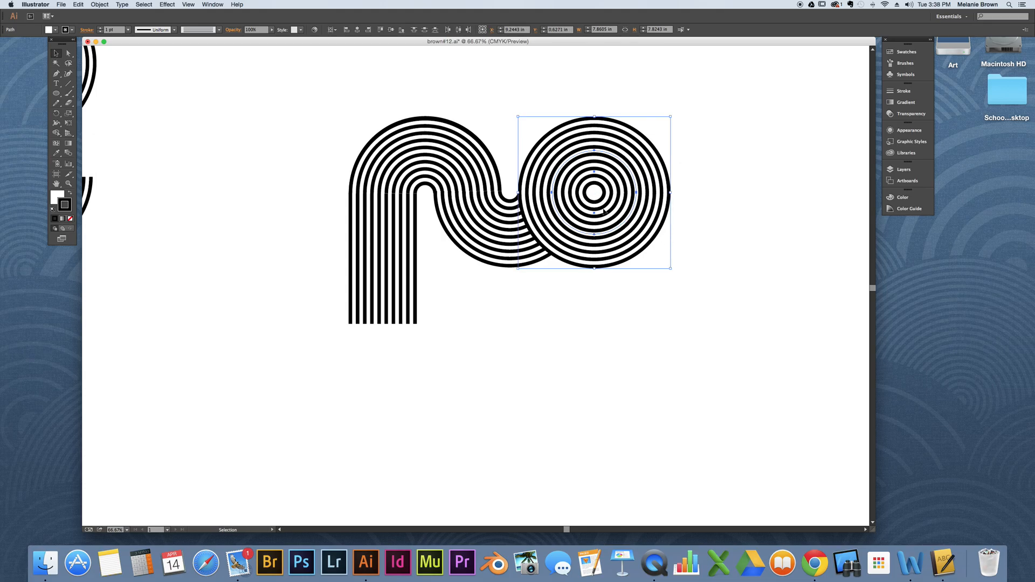
{"action": "key", "text": "super+g"}
{"action": "scroll", "coordinate": [598, 253], "scroll_direction": "down", "scroll_amount": 1}
{"action": "left_click", "coordinate": [592, 296]}
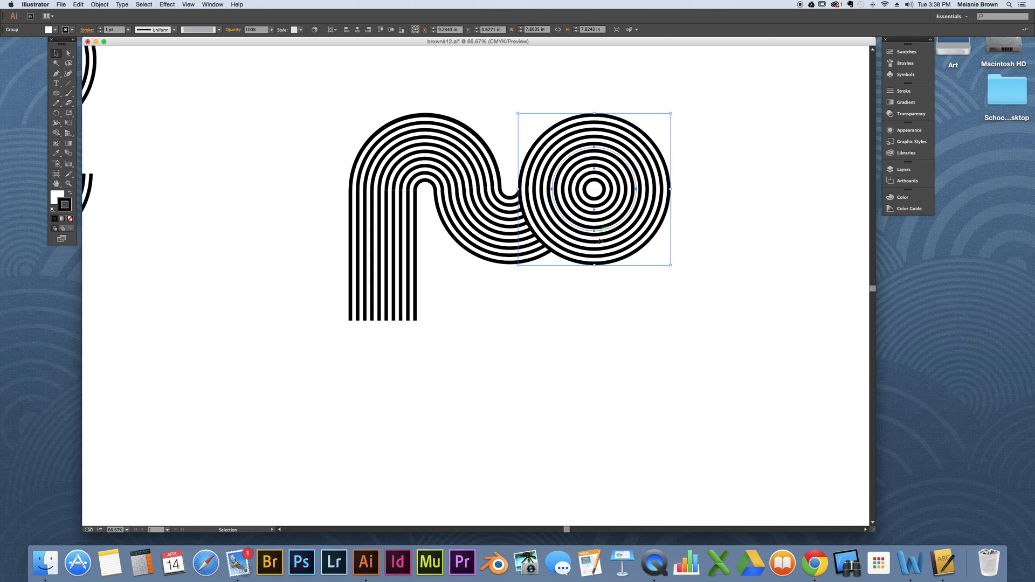
Try bringing the wave's middle half-circle in front of the circle, then send it to the back and deselect it.
{"action": "left_click", "coordinate": [580, 229]}
{"action": "left_click", "coordinate": [494, 236]}
{"action": "left_click", "coordinate": [582, 228]}
{"action": "left_click", "coordinate": [499, 246]}
{"action": "left_click", "coordinate": [616, 229]}
{"action": "left_click", "coordinate": [473, 163]}
{"action": "left_click", "coordinate": [505, 236]}
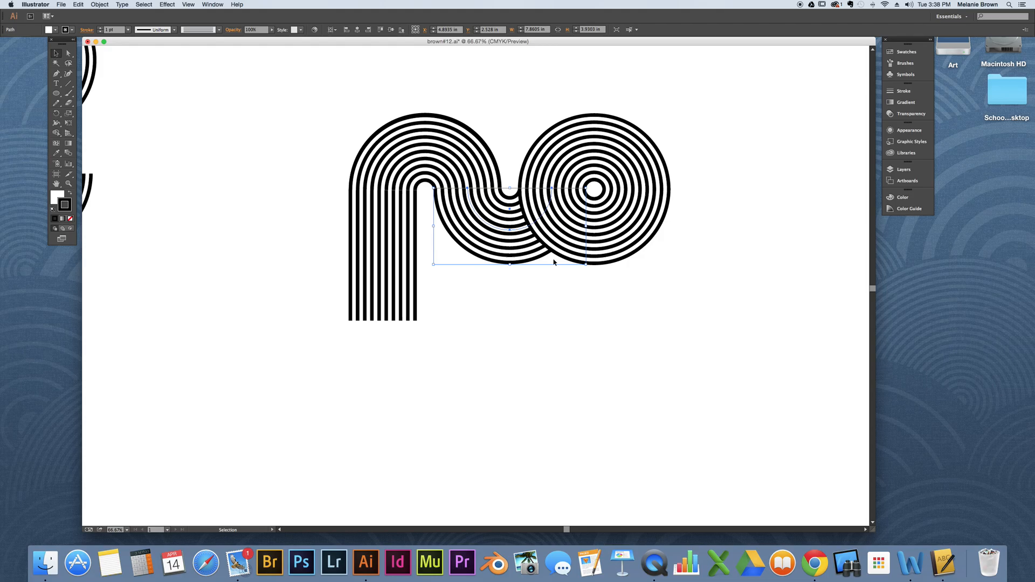
{"action": "key", "text": "super+shift+a"}
{"action": "key", "text": "super+shift+]"}
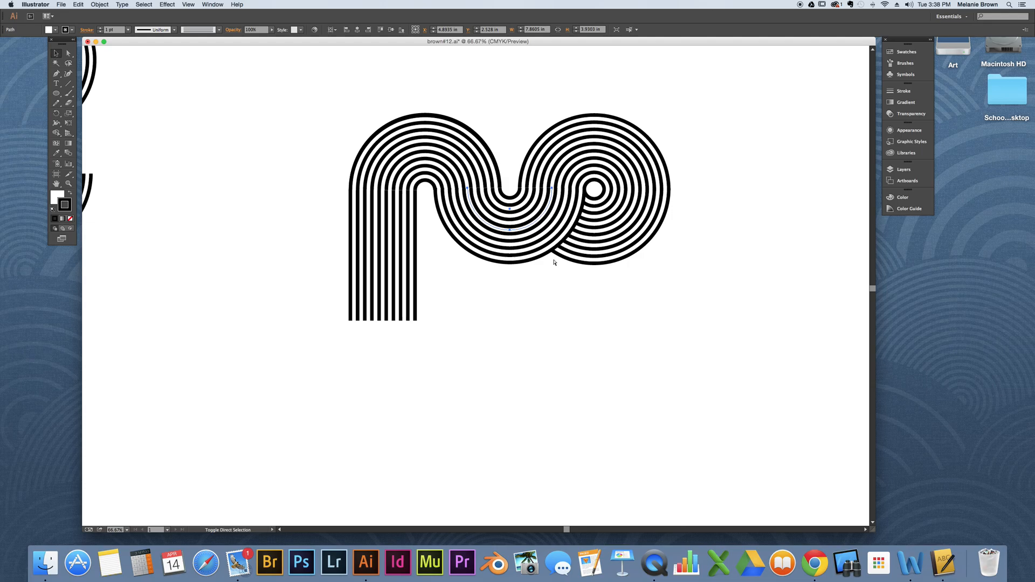
{"action": "key", "text": "super+shift+["}
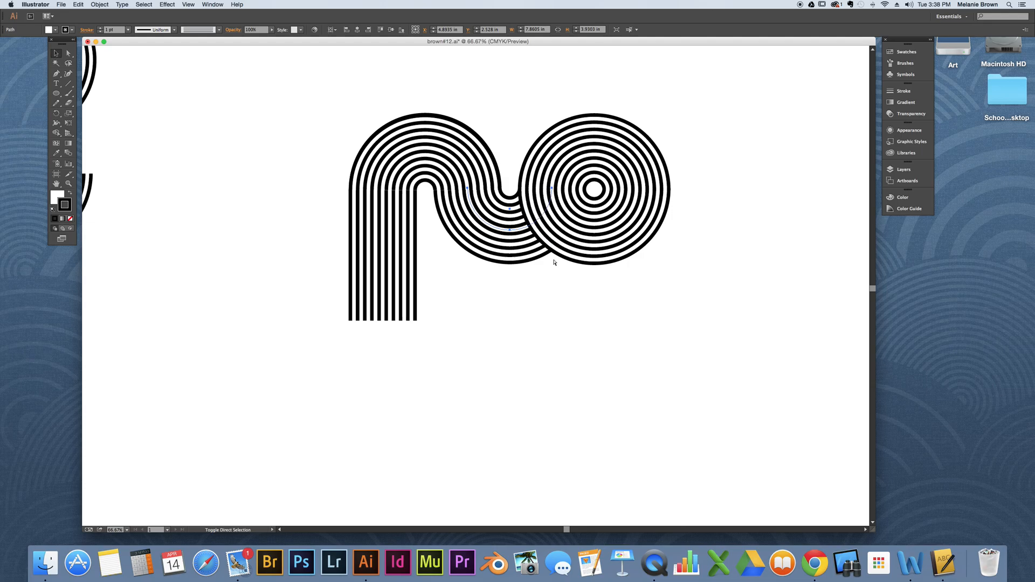
{"action": "key", "text": "super+shift+]"}
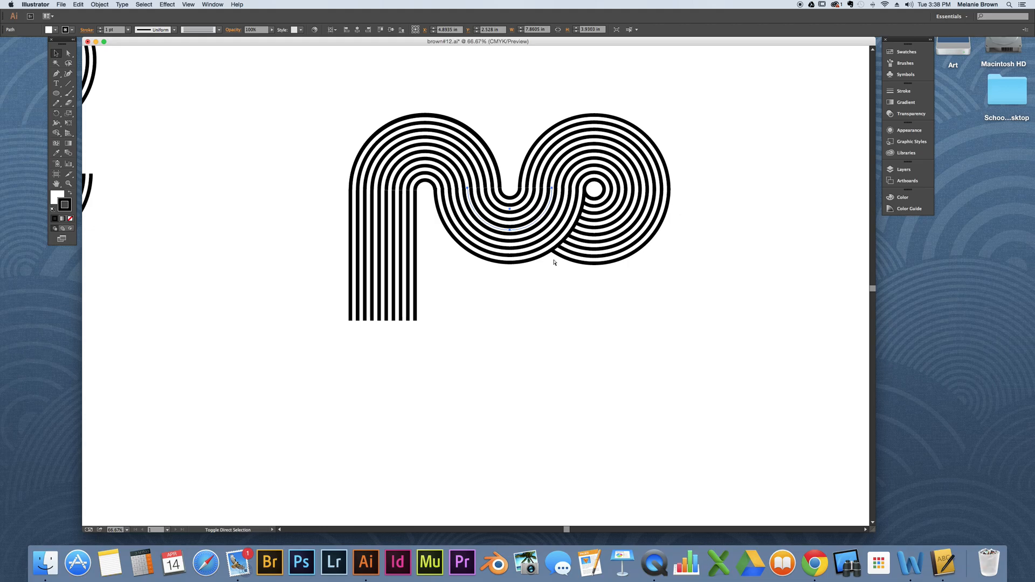
{"action": "key", "text": "super+shift+["}
{"action": "key", "text": "super+shift+]"}
{"action": "key", "text": "super+shift+["}
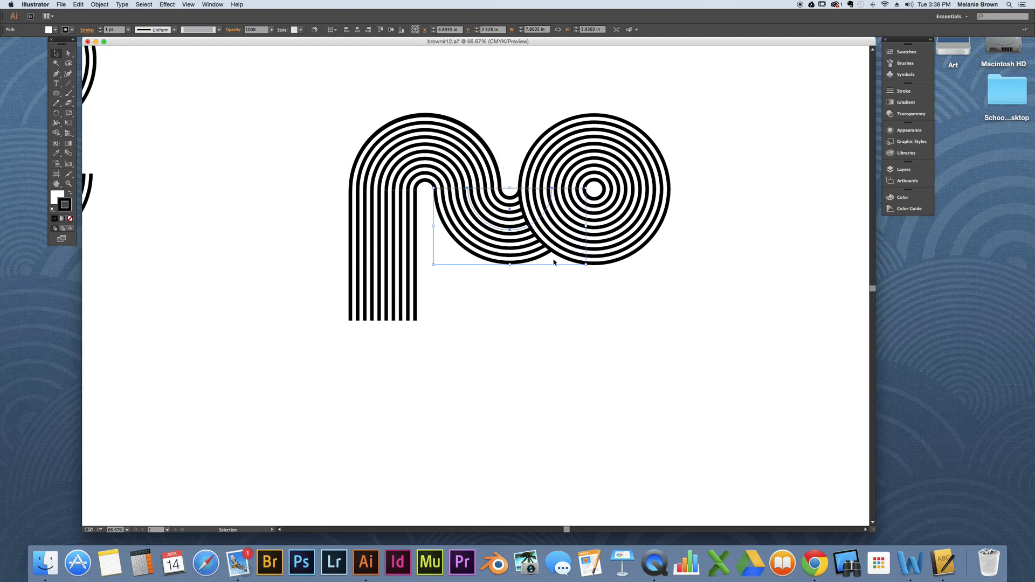
{"action": "left_click", "coordinate": [606, 302]}
Switch the grouped circle's stacking order back and forth, leaving it behind the wave's middle half-circle.
{"action": "left_click", "coordinate": [625, 207]}
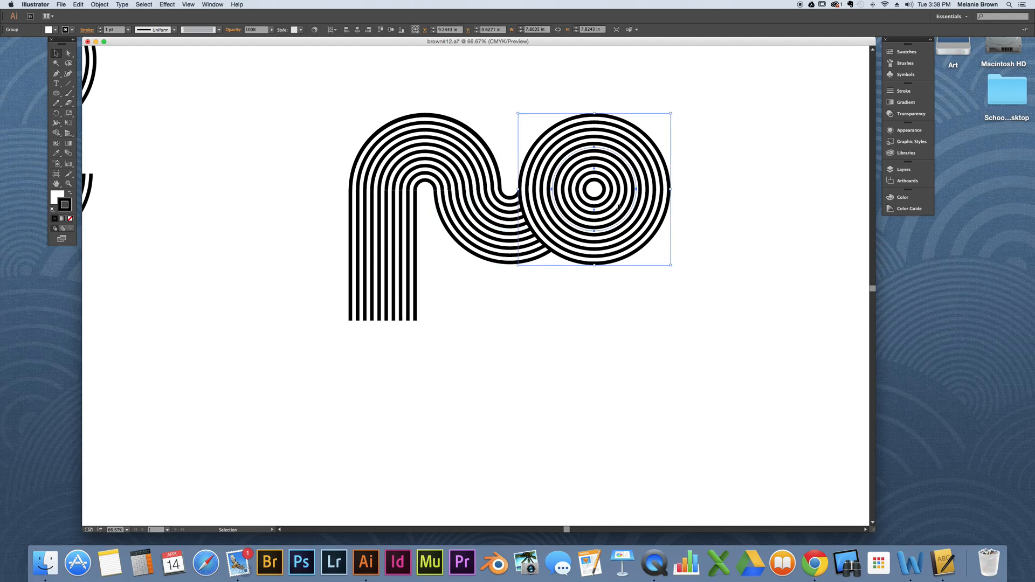
{"action": "key", "text": "super"}
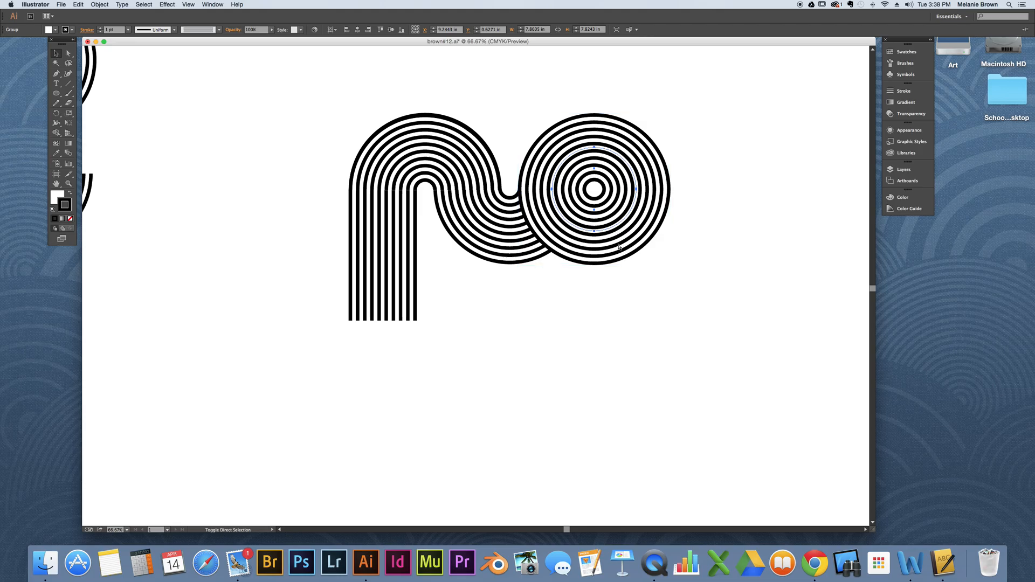
{"action": "key", "text": "super+bracketleft"}
{"action": "key", "text": "super+bracketright"}
{"action": "key", "text": "super+bracketleft"}
{"action": "key", "text": "super+bracketright"}
{"action": "key", "text": "super+bracketleft"}
{"action": "key", "text": "super+bracketright"}
{"action": "key", "text": "super+bracketleft"}
{"action": "key", "text": "super+bracketright"}
{"action": "key", "text": "super+bracketleft"}
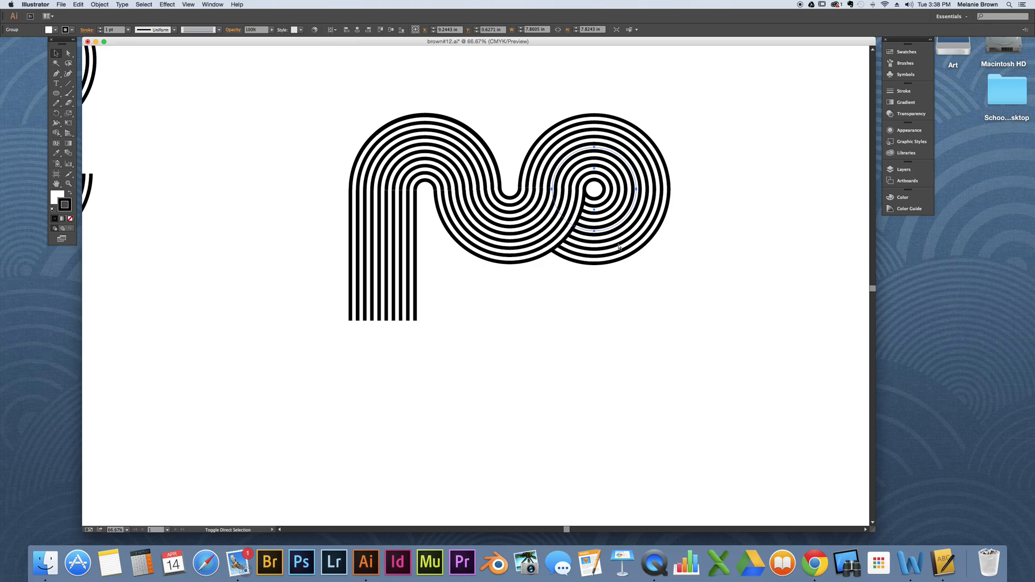
Bring the grouped circle to the front, send it back behind the wave's middle half-circle, and deselect it.
{"action": "key", "text": "super+bracketright"}
{"action": "key", "text": "super+bracketleft"}
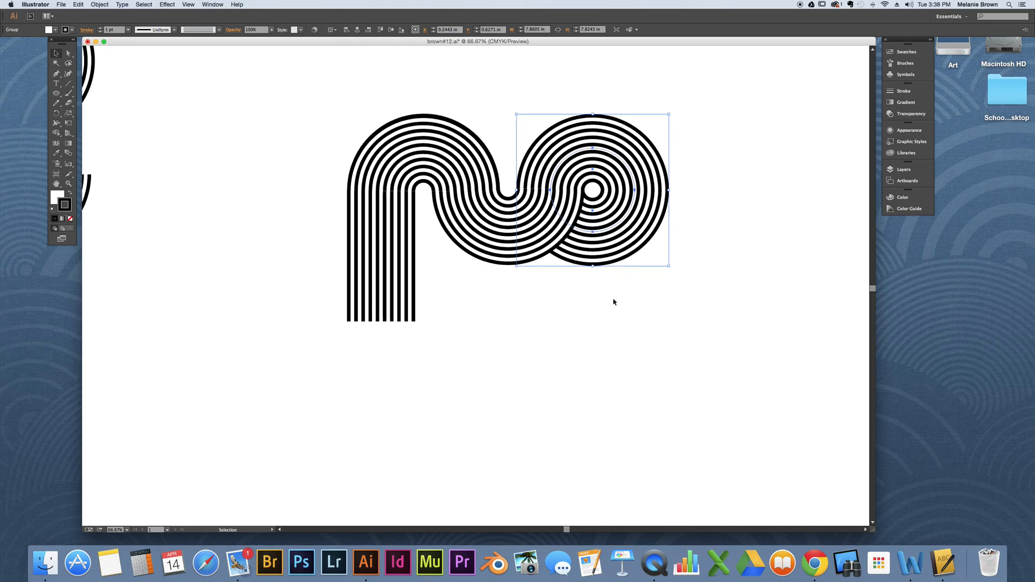
{"action": "left_click", "coordinate": [587, 282]}
{"action": "scroll", "coordinate": [519, 249], "scroll_direction": "right", "scroll_amount": 2}
{"action": "scroll", "coordinate": [519, 249], "scroll_direction": "up", "scroll_amount": 1}
{"action": "scroll", "coordinate": [520, 249], "scroll_direction": "right", "scroll_amount": 6}
{"action": "scroll", "coordinate": [519, 249], "scroll_direction": "up", "scroll_amount": 4}
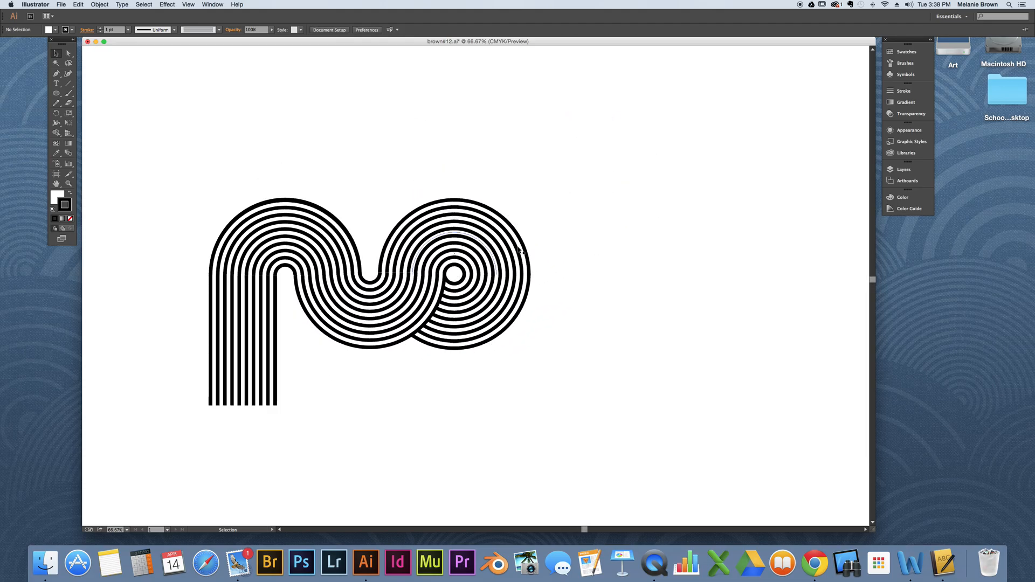
Select the grouped circle and apply Send to Back from the Arrange commands.
{"action": "left_click", "coordinate": [487, 288]}
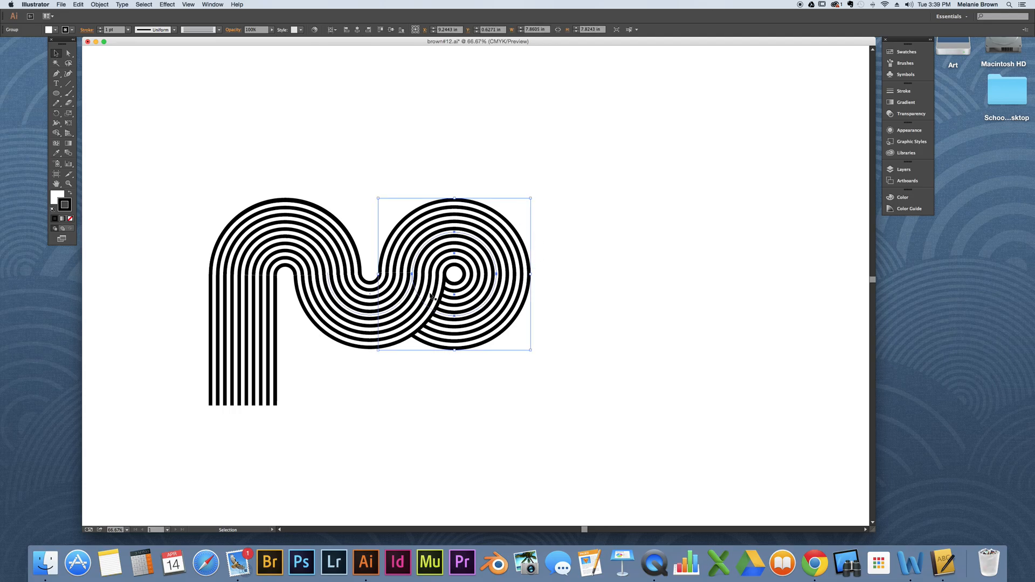
{"action": "right_click", "coordinate": [518, 214]}
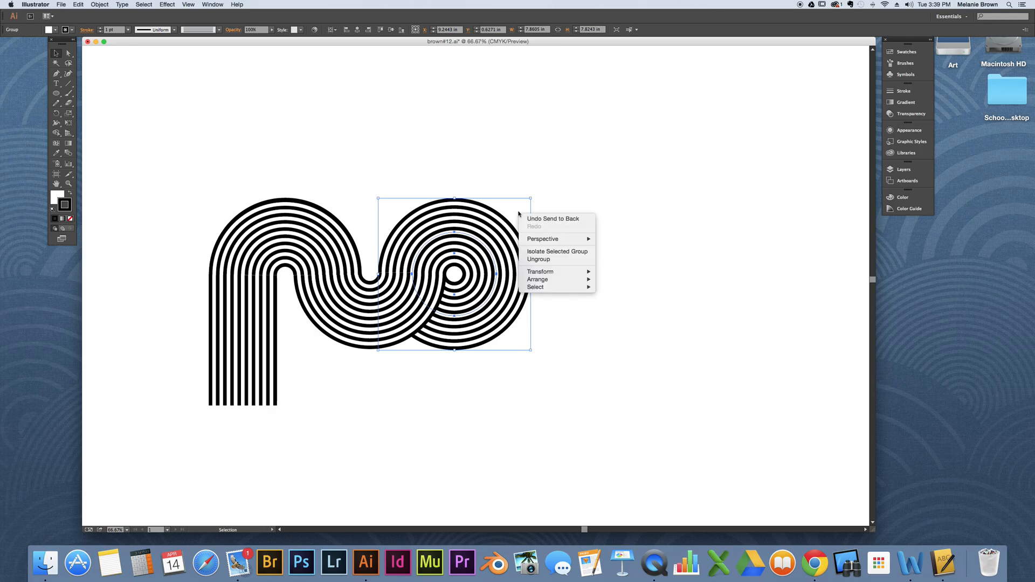
{"action": "mouse_move", "coordinate": [591, 280]}
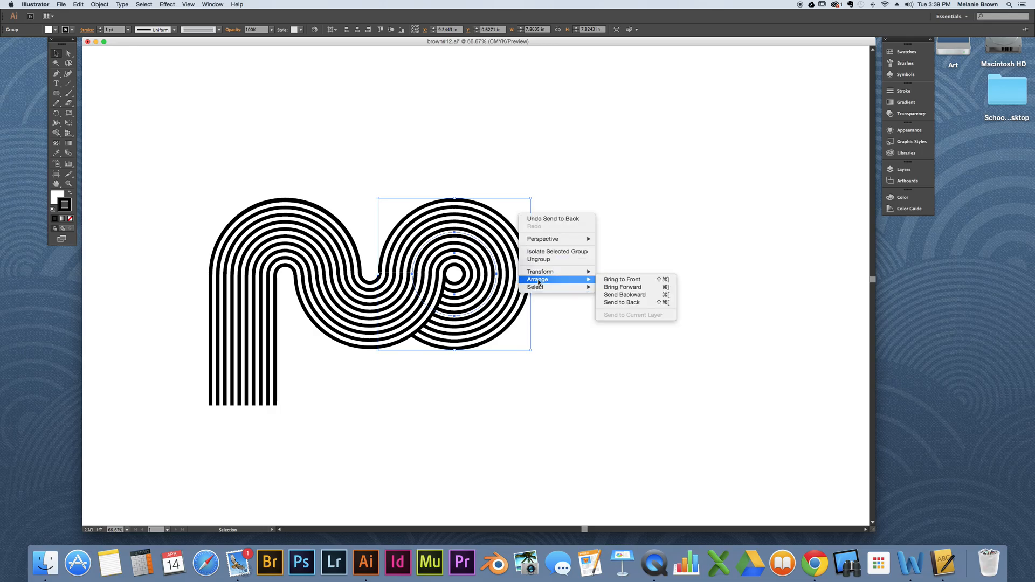
{"action": "left_click", "coordinate": [631, 305]}
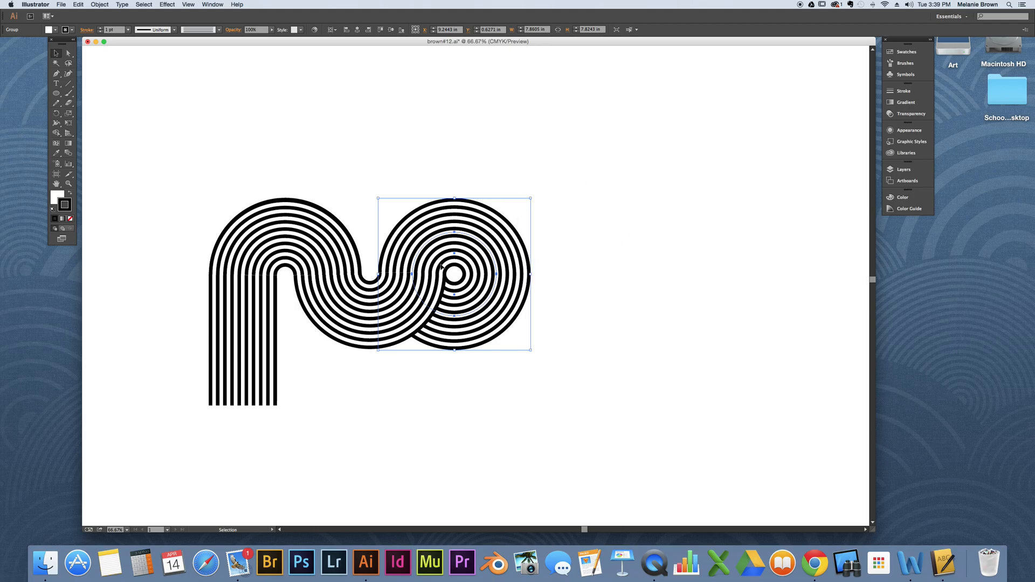
Look up the Arrange commands and compare the options offered with and without the circle selected, leaving the circle selected.
{"action": "left_click", "coordinate": [187, 4]}
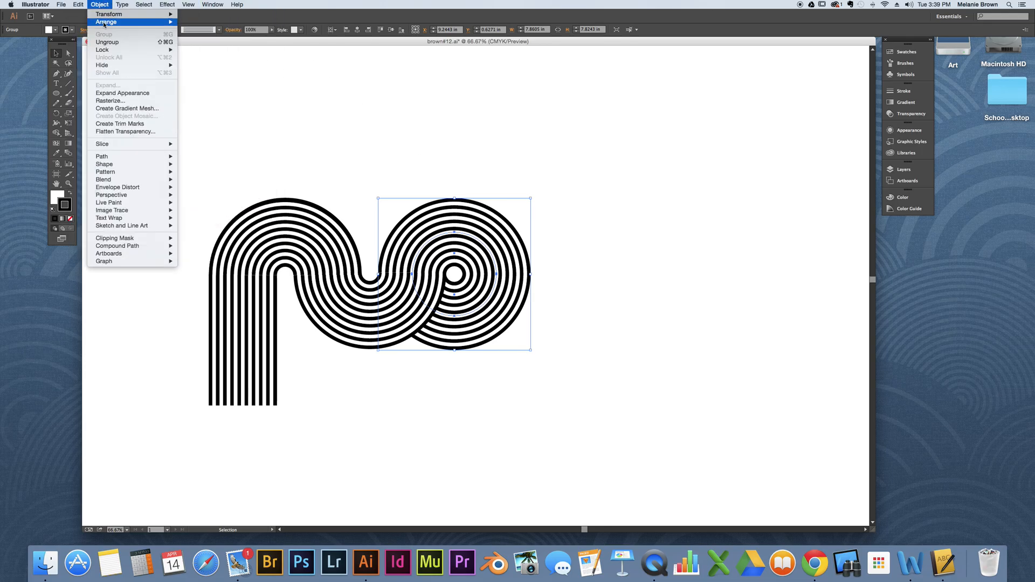
{"action": "mouse_move", "coordinate": [103, 22]}
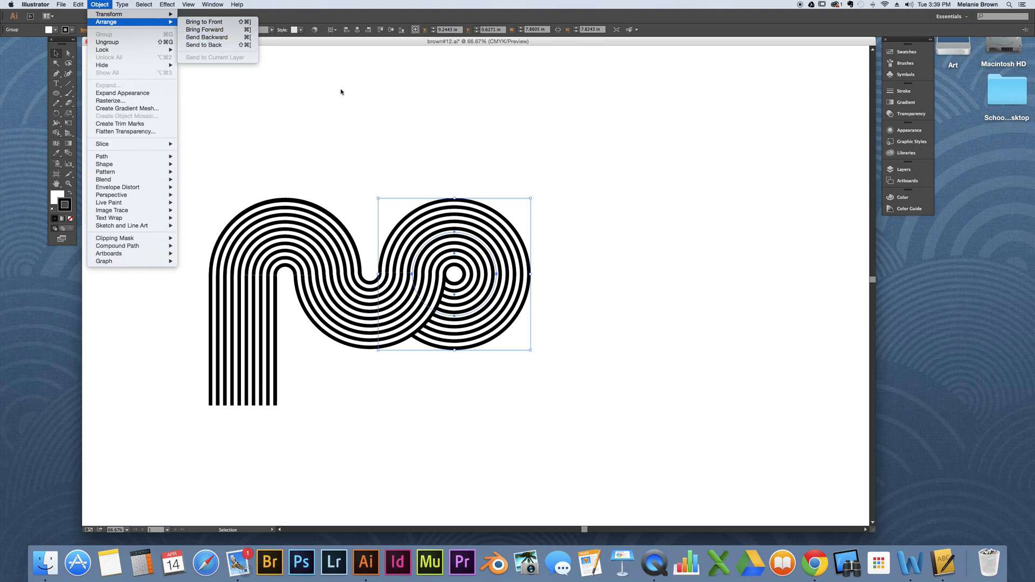
{"action": "left_click", "coordinate": [457, 143]}
{"action": "scroll", "coordinate": [464, 386], "scroll_direction": "down", "scroll_amount": 2}
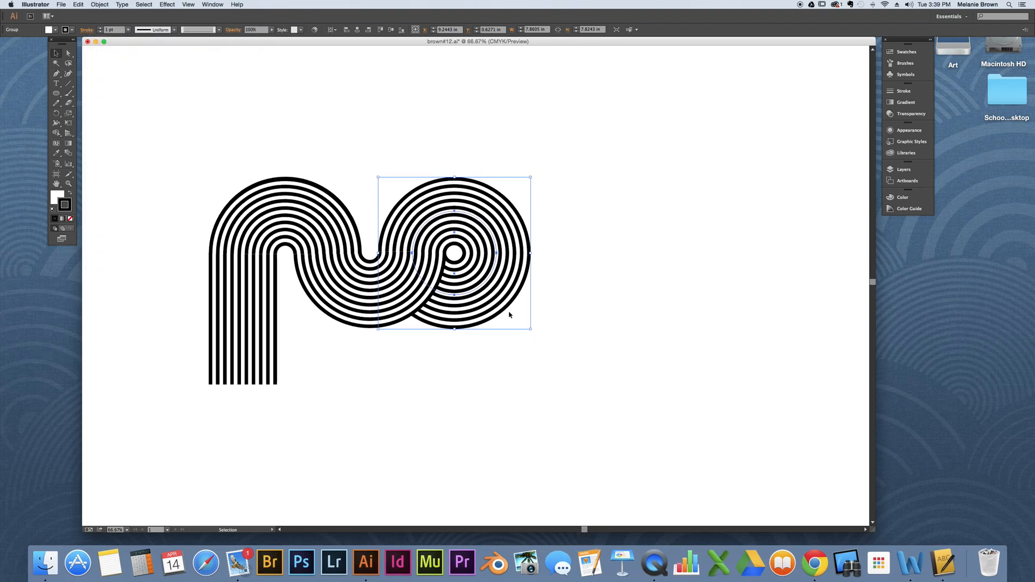
{"action": "left_click", "coordinate": [510, 314]}
{"action": "right_click", "coordinate": [509, 313]}
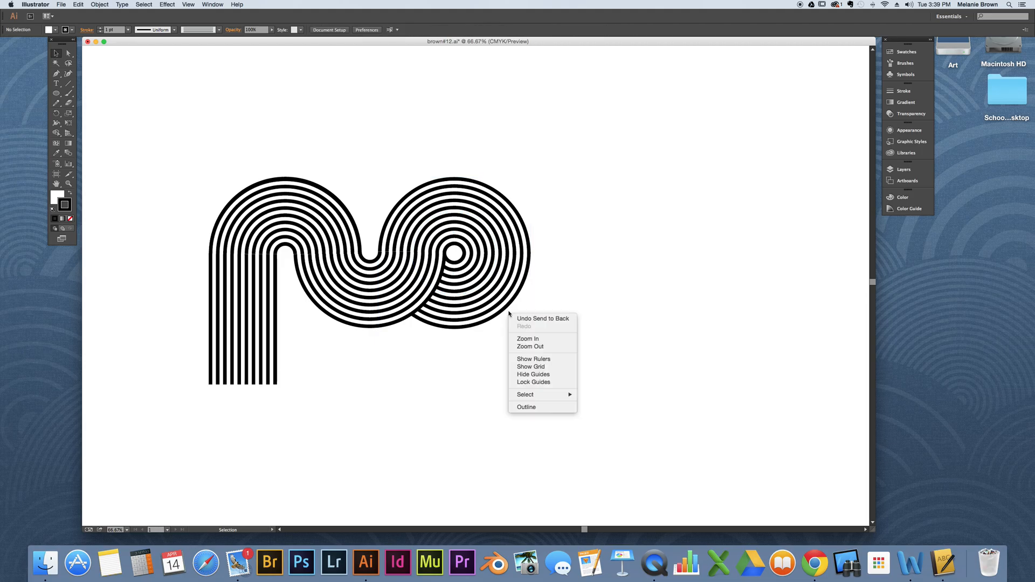
{"action": "left_click", "coordinate": [441, 298]}
{"action": "left_click", "coordinate": [466, 251]}
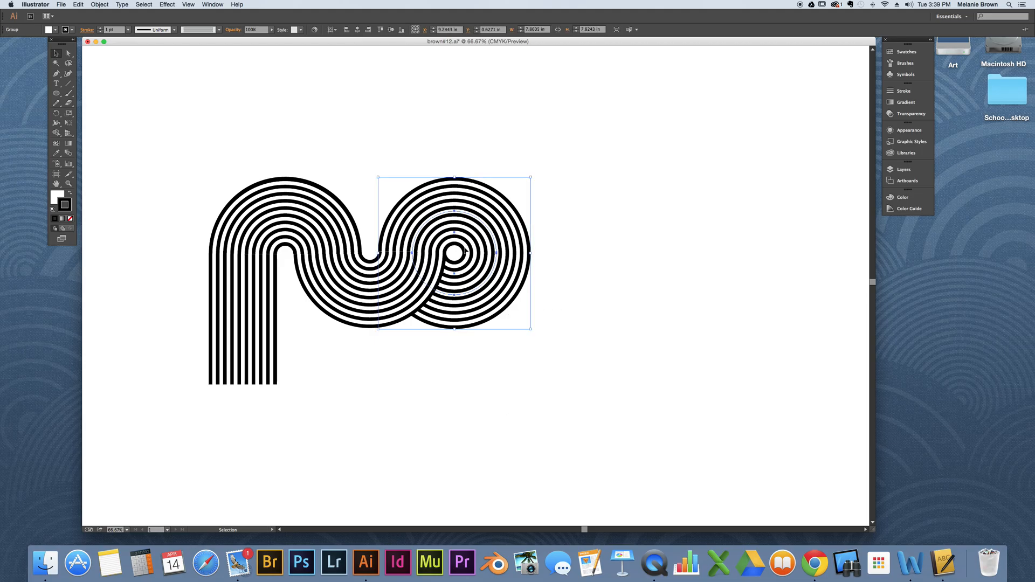
View the wave design at 25% zoom alongside the separate circle sections and striped bar.
{"action": "key", "text": "super"}
{"action": "scroll", "coordinate": [466, 252], "scroll_direction": "left", "scroll_amount": 5}
{"action": "scroll", "coordinate": [465, 251], "scroll_direction": "left", "scroll_amount": 4}
{"action": "key", "text": "super"}
{"action": "key", "text": "super+minus"}
{"action": "key", "text": "super+minus"}
{"action": "key", "text": "super+minus"}
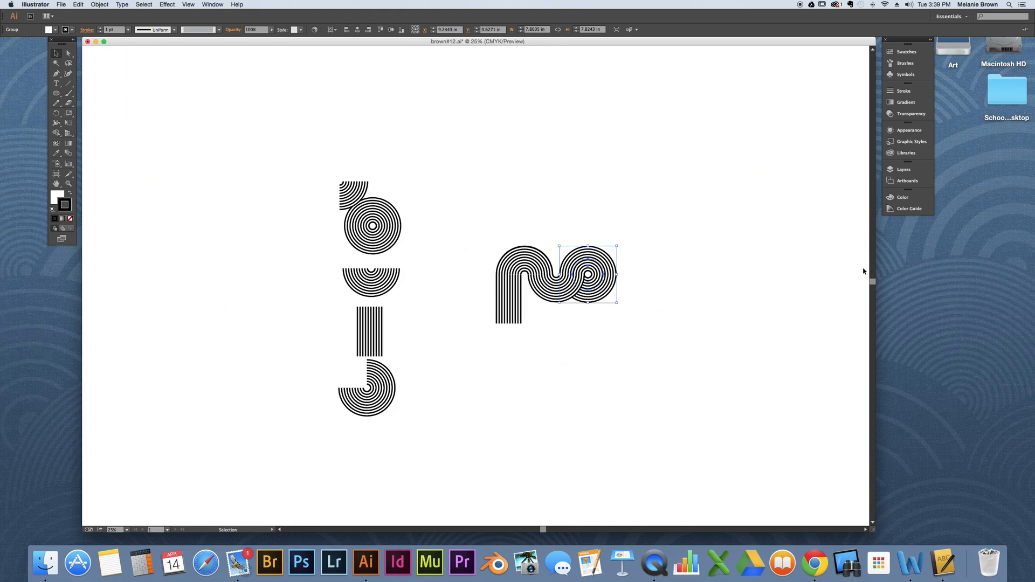
Switch to Finder and open School Desktop > SCHOOL > Graphic Design > MB GD Work > Geo Lines.
{"action": "left_click", "coordinate": [1006, 15]}
{"action": "double_click", "coordinate": [1012, 92]}
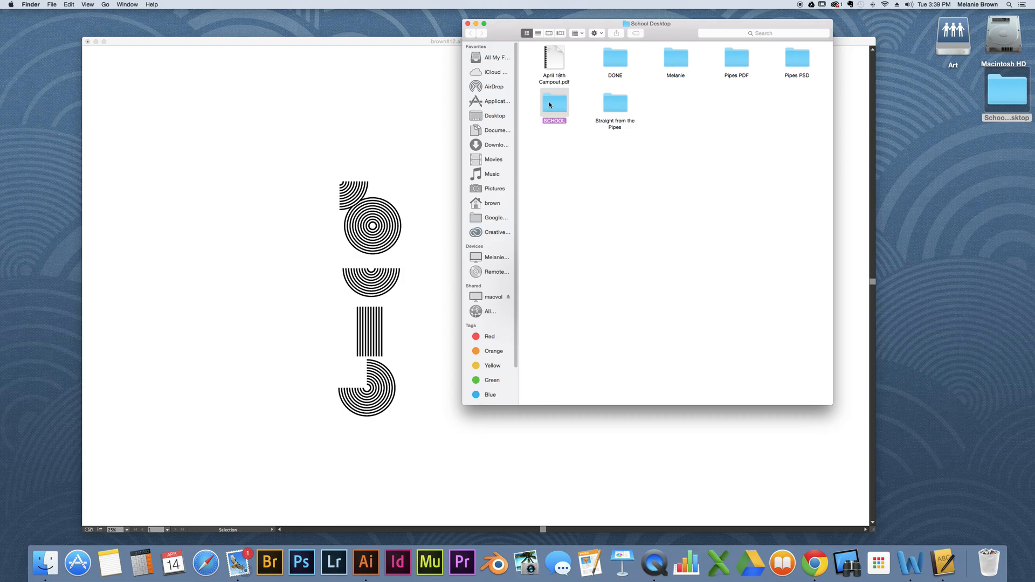
{"action": "double_click", "coordinate": [555, 104]}
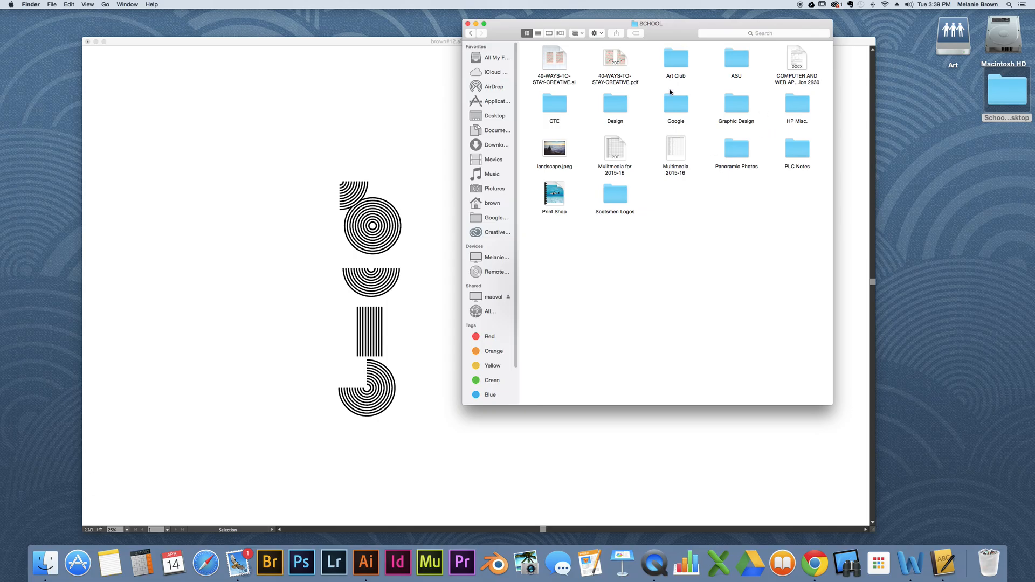
{"action": "double_click", "coordinate": [736, 104]}
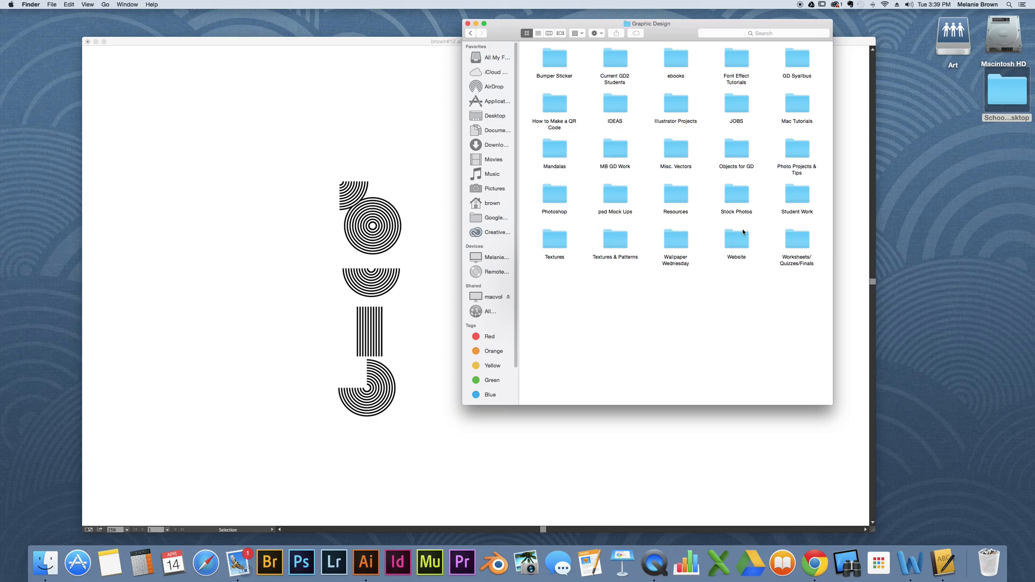
{"action": "double_click", "coordinate": [621, 155]}
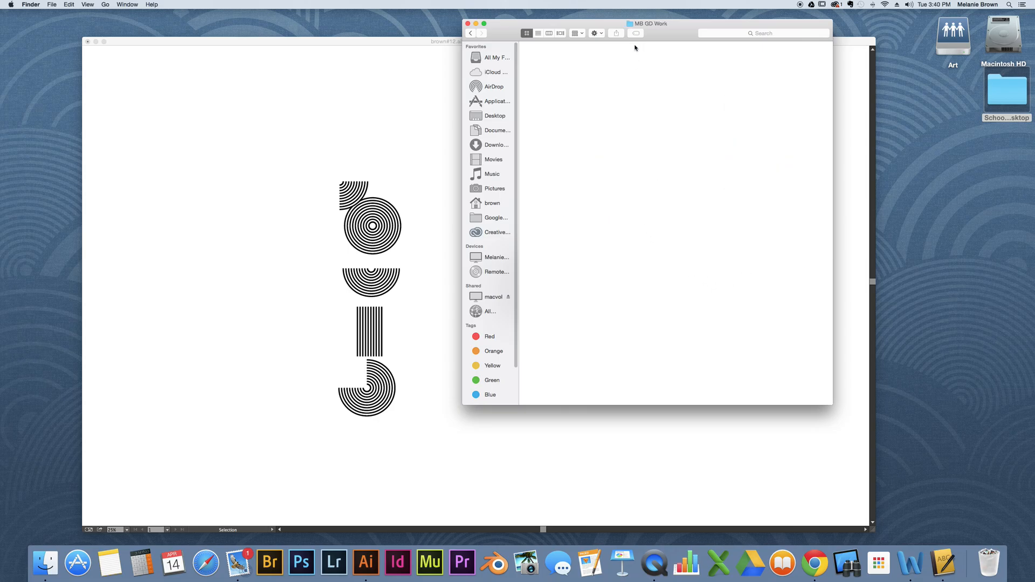
{"action": "double_click", "coordinate": [677, 61]}
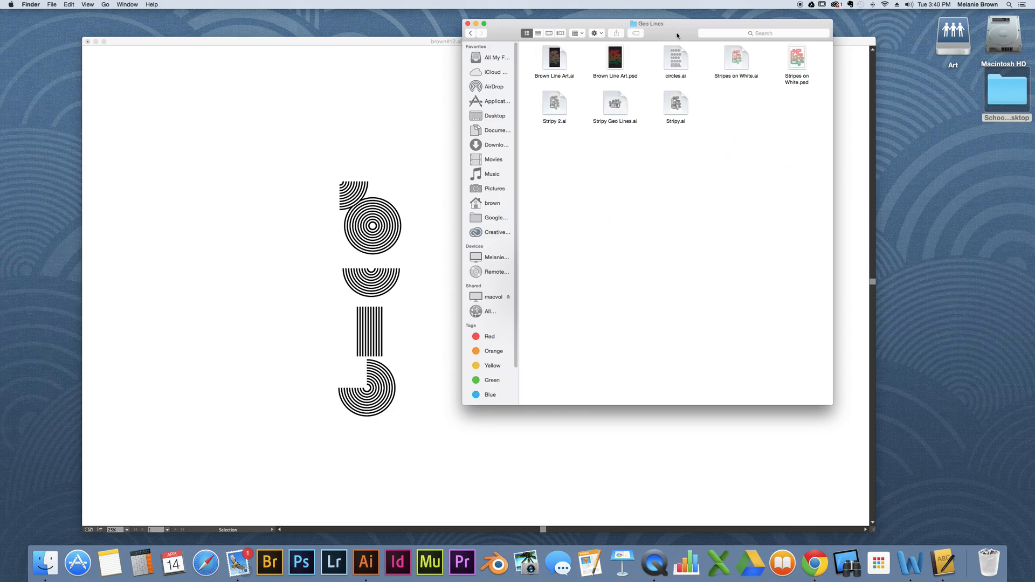
Move the Geo Lines folder window aside and open the finished example Brown Line Art.ai beside it.
{"action": "left_click_drag", "start_coordinate": [677, 35], "coordinate": [874, 52]}
{"action": "double_click", "coordinate": [753, 76]}
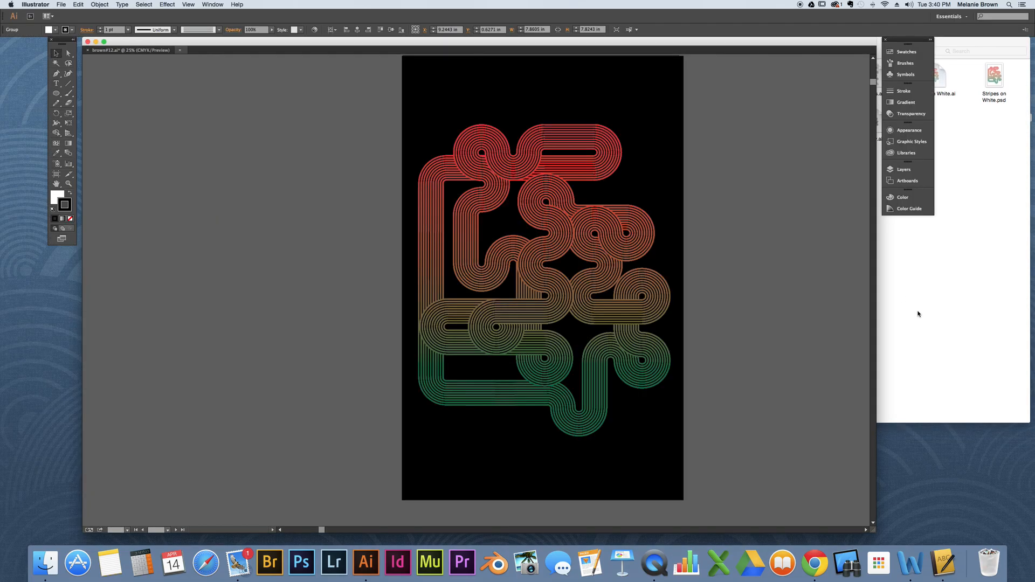
{"action": "left_click_drag", "start_coordinate": [807, 43], "coordinate": [620, 46]}
Open Stripes on White.ai from the Geo Lines folder and compare it with Brown Line Art.ai.
{"action": "left_click", "coordinate": [832, 211]}
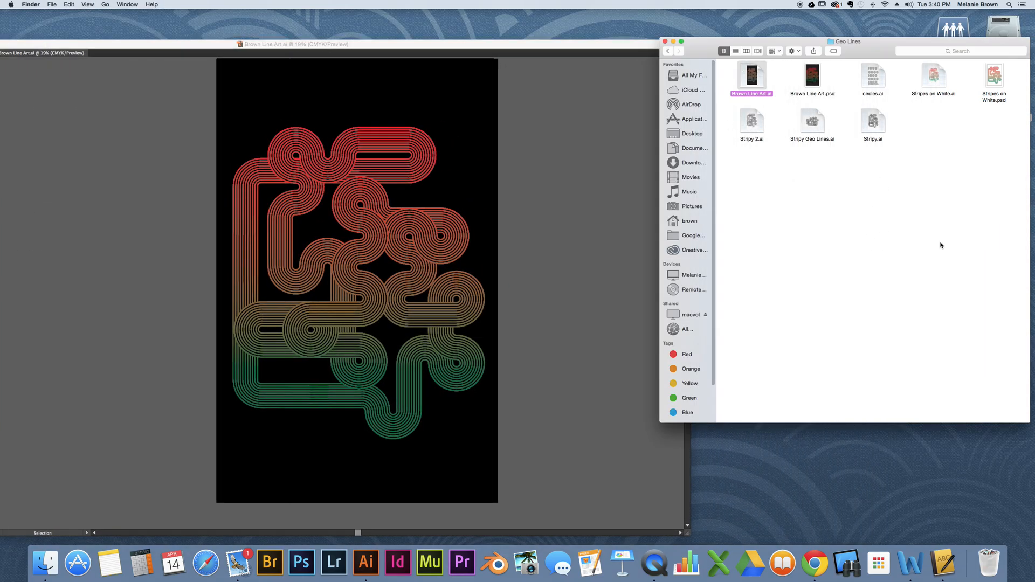
{"action": "double_click", "coordinate": [929, 81]}
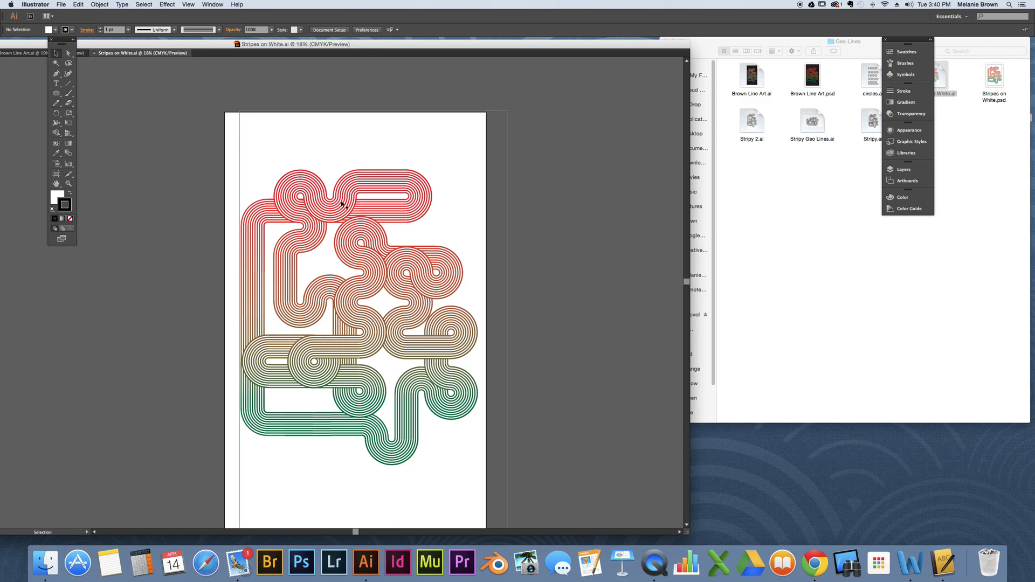
{"action": "double_click", "coordinate": [343, 42]}
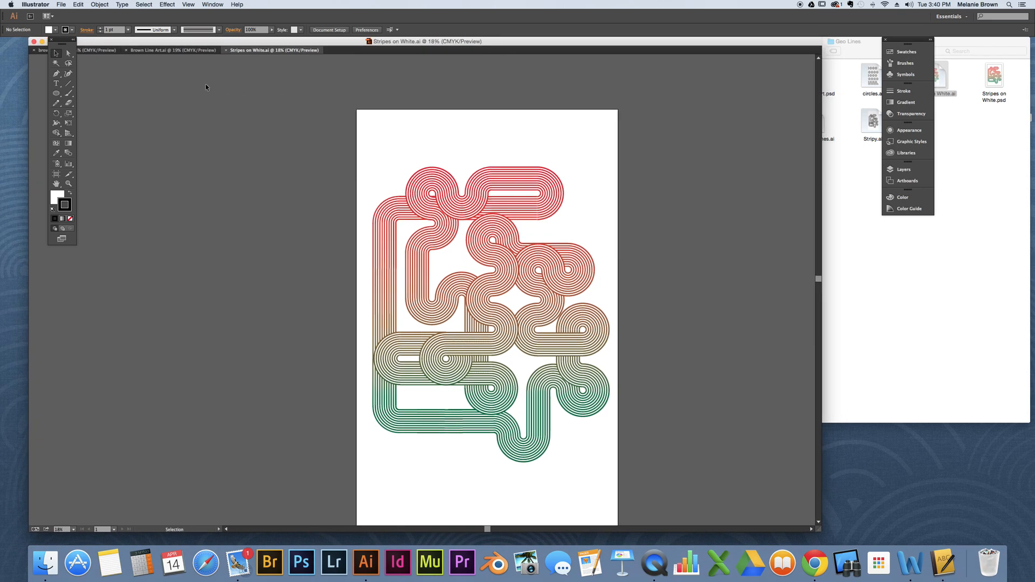
{"action": "left_click", "coordinate": [181, 51]}
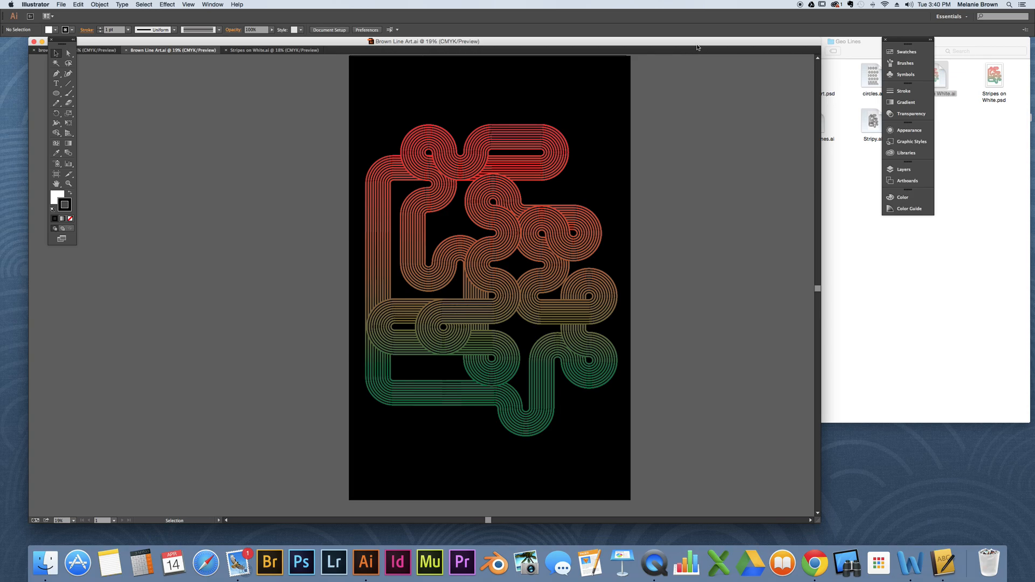
Uncover the Geo Lines folder, open circles.ai, and reposition the document window to view its striped pieces and circle rows.
{"action": "left_click_drag", "start_coordinate": [698, 48], "coordinate": [520, 48]}
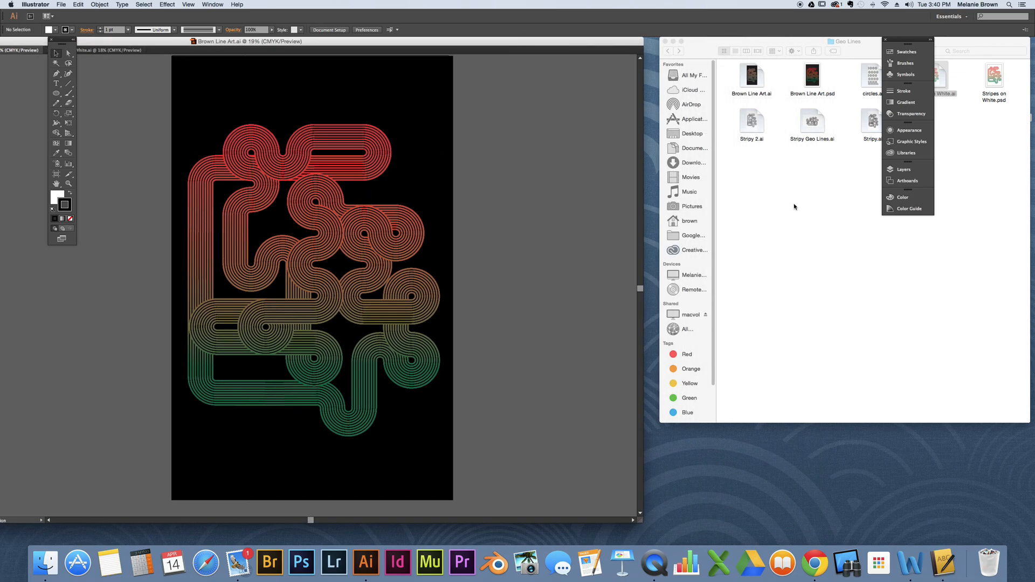
{"action": "left_click", "coordinate": [795, 206]}
{"action": "double_click", "coordinate": [873, 76]}
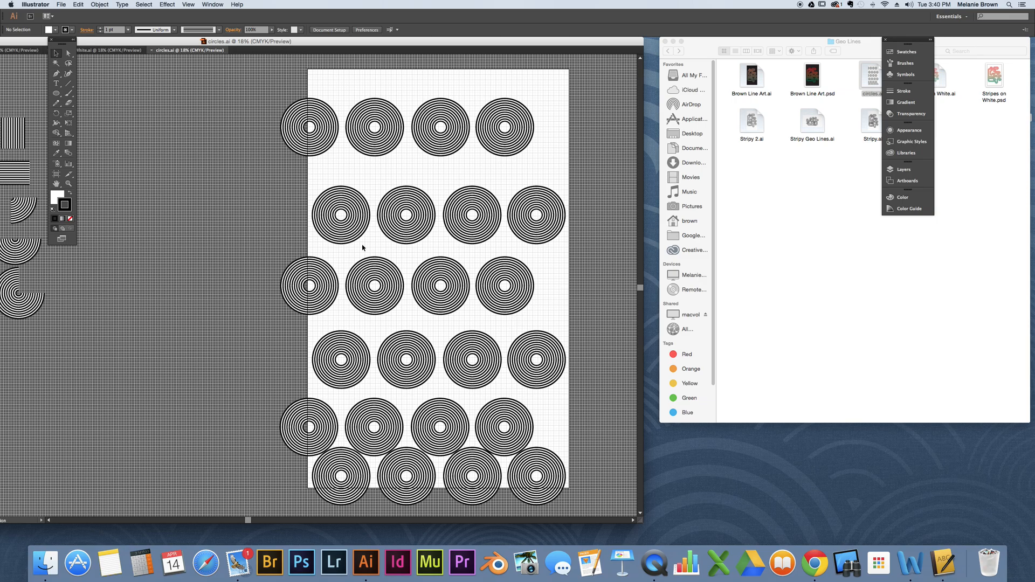
{"action": "double_click", "coordinate": [446, 43]}
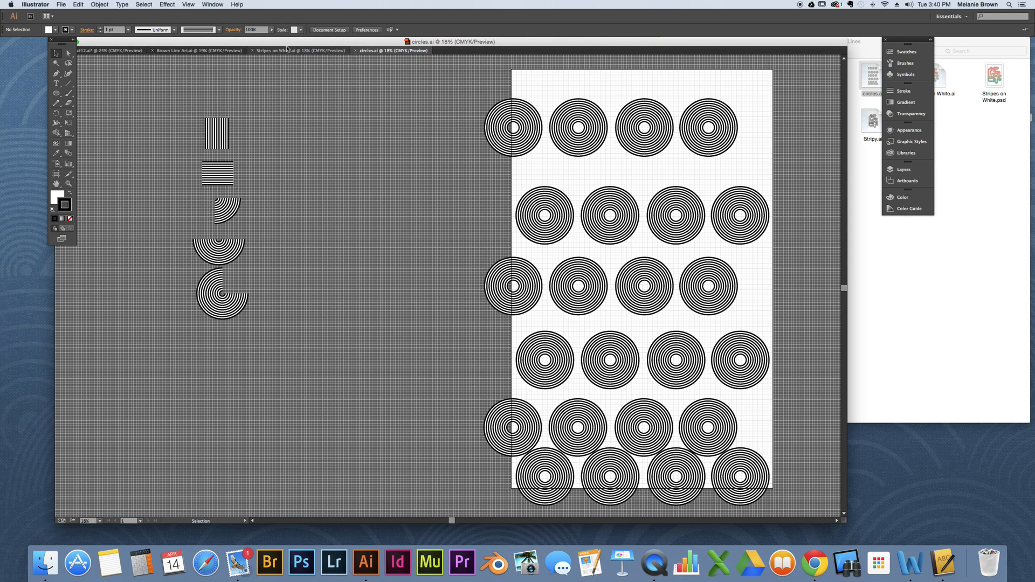
Revisit Brown Line Art.ai, move the tools clear of the document names, and return to brown#12.ai with nothing selected.
{"action": "left_click", "coordinate": [199, 51]}
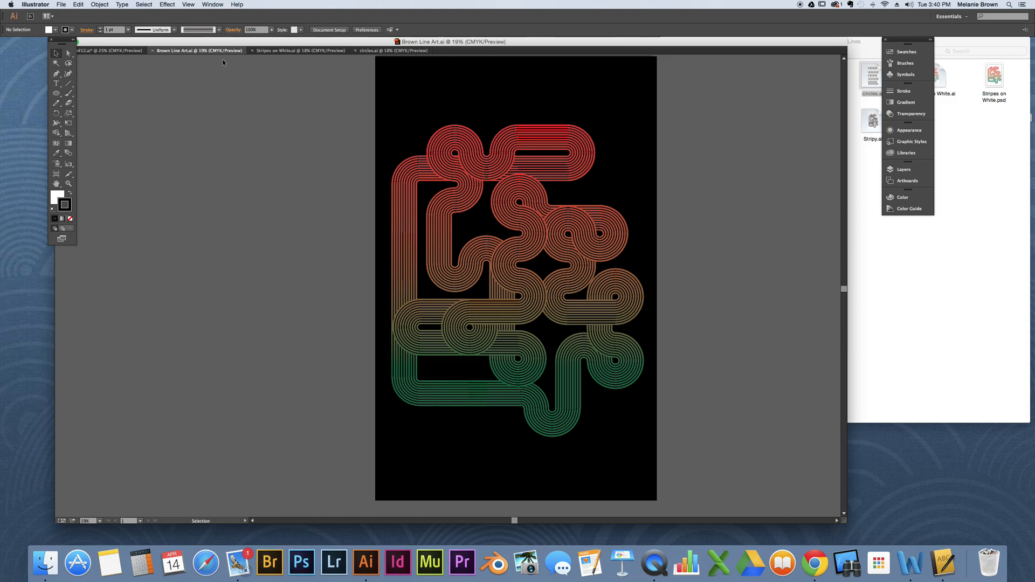
{"action": "left_click_drag", "start_coordinate": [61, 42], "coordinate": [39, 43]}
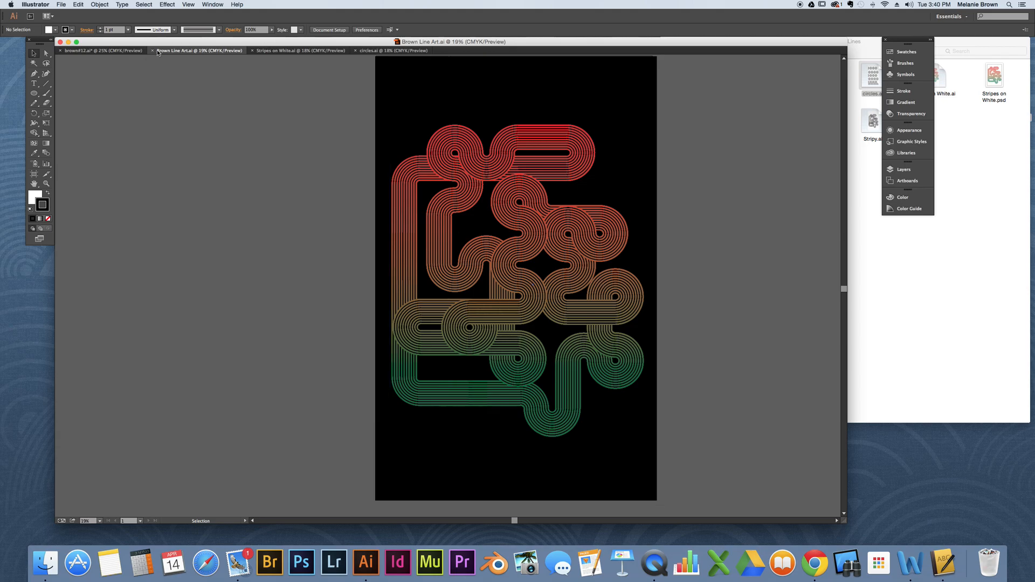
{"action": "left_click", "coordinate": [103, 50]}
{"action": "left_click", "coordinate": [552, 337]}
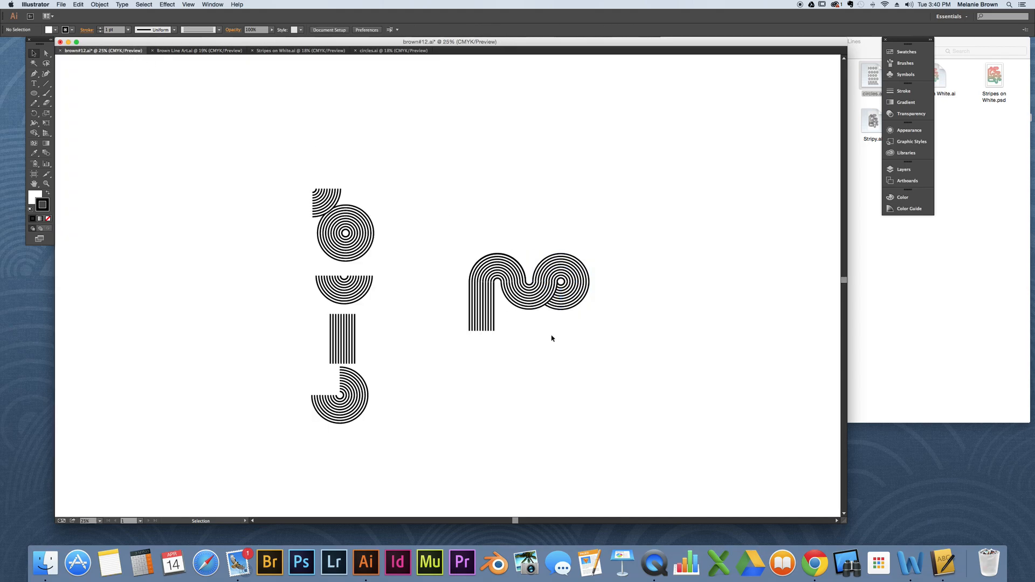